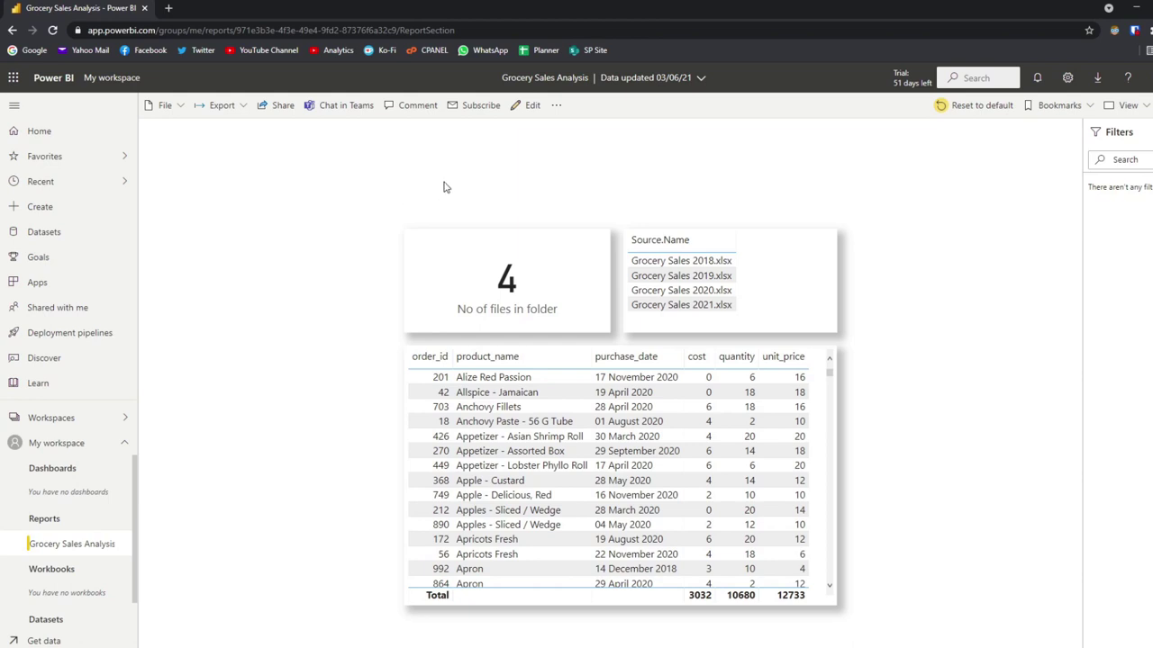
Step: Open the Grocery Sales Analysis lineage view and expand My workspace
click(555, 105)
click(598, 154)
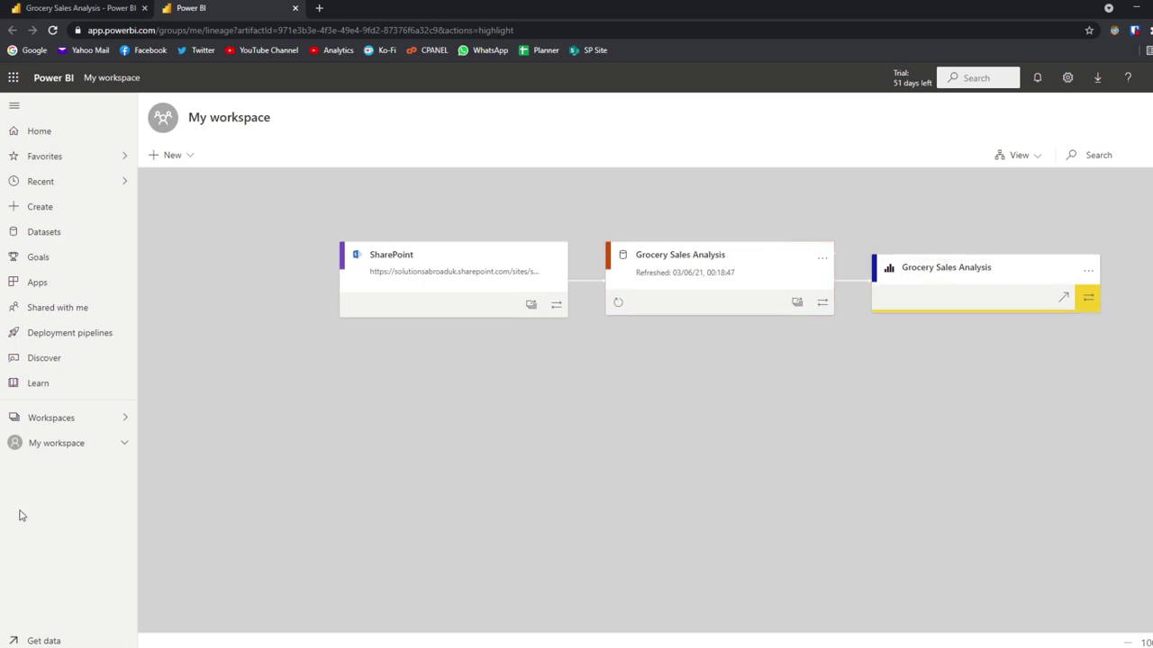
click(123, 443)
scroll(97, 509, down, 2)
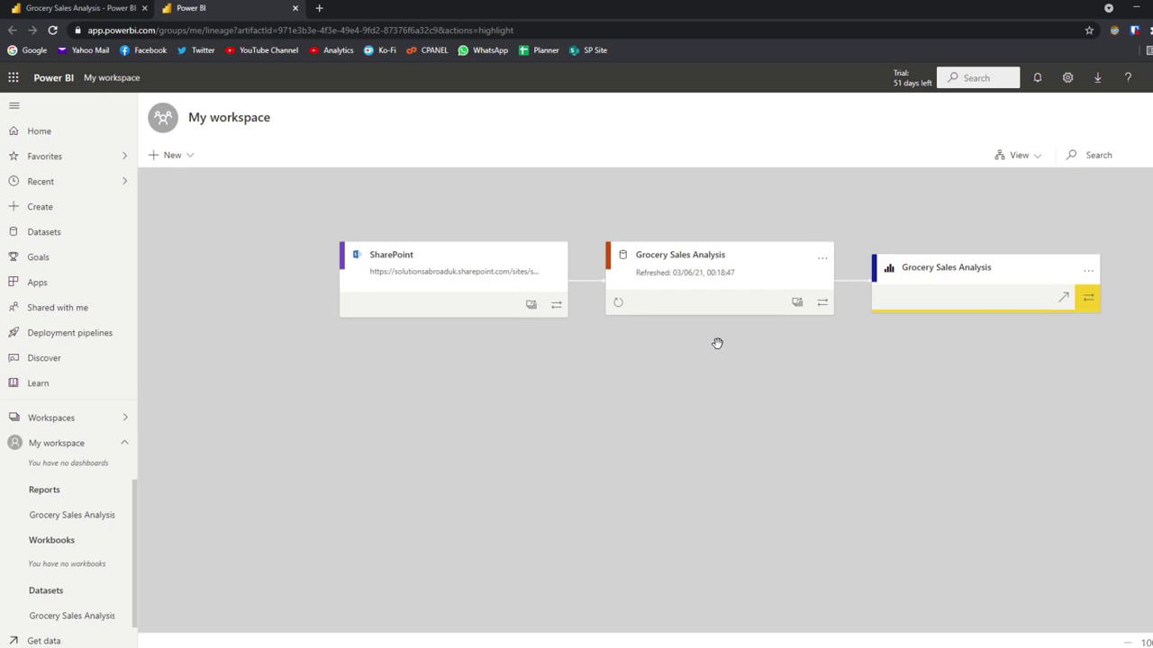
Step: Close the lineage, open the report's file options, and bring up the Grocery Cost Analysis desktop file
key(ctrl+w)
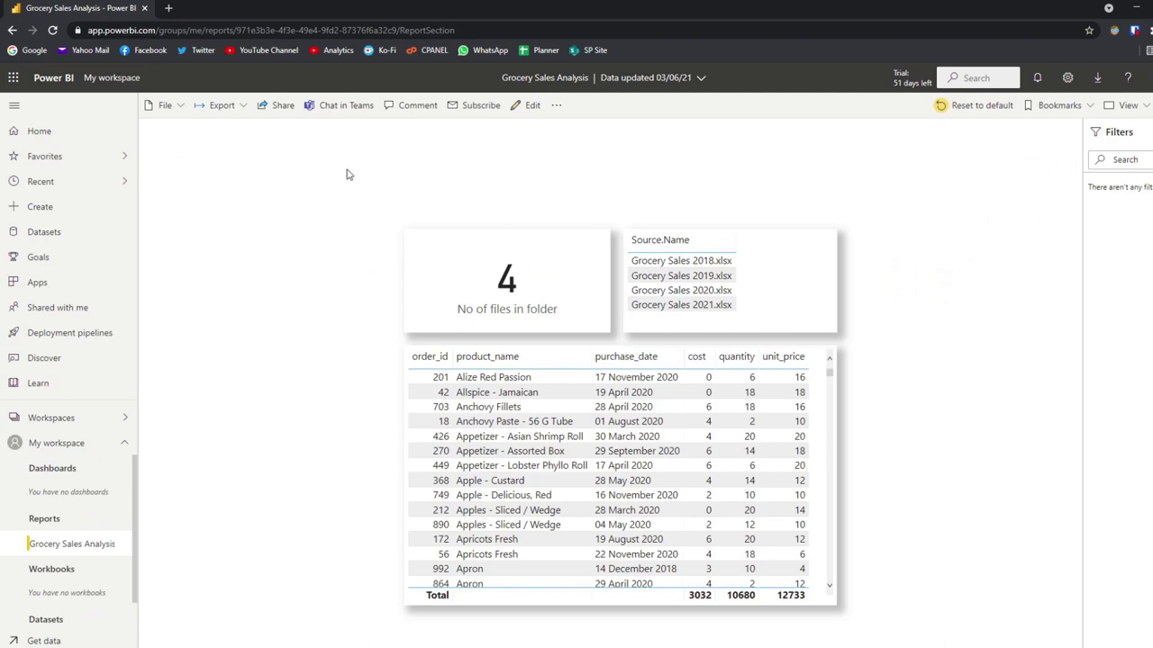
click(173, 107)
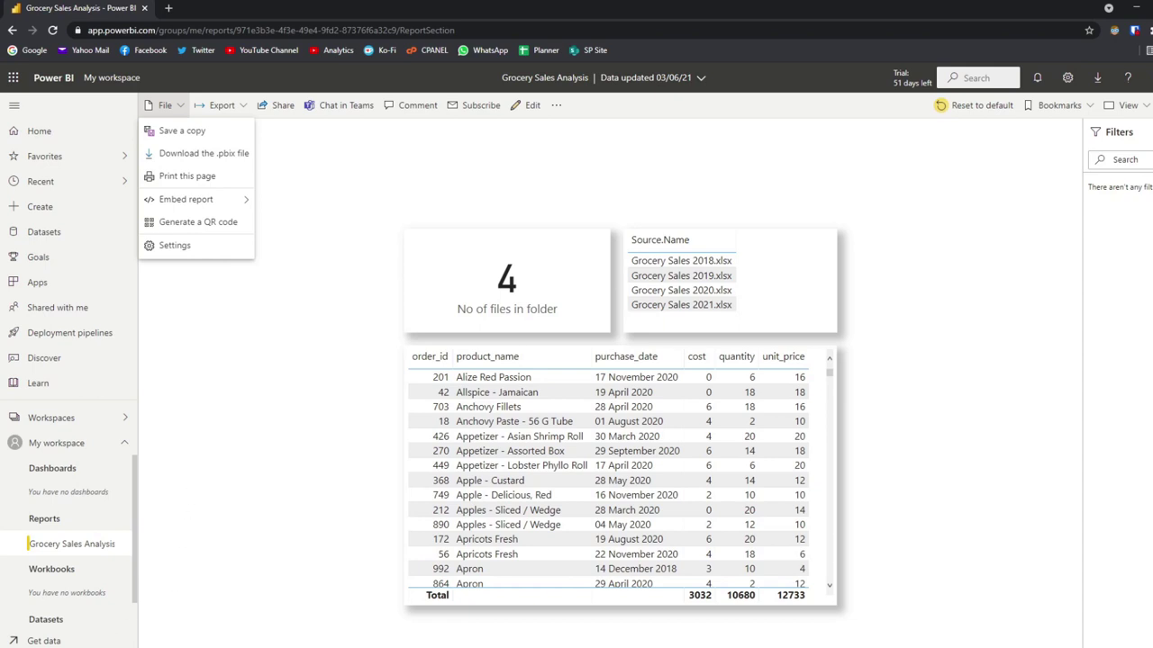
mouse_move(140, 644)
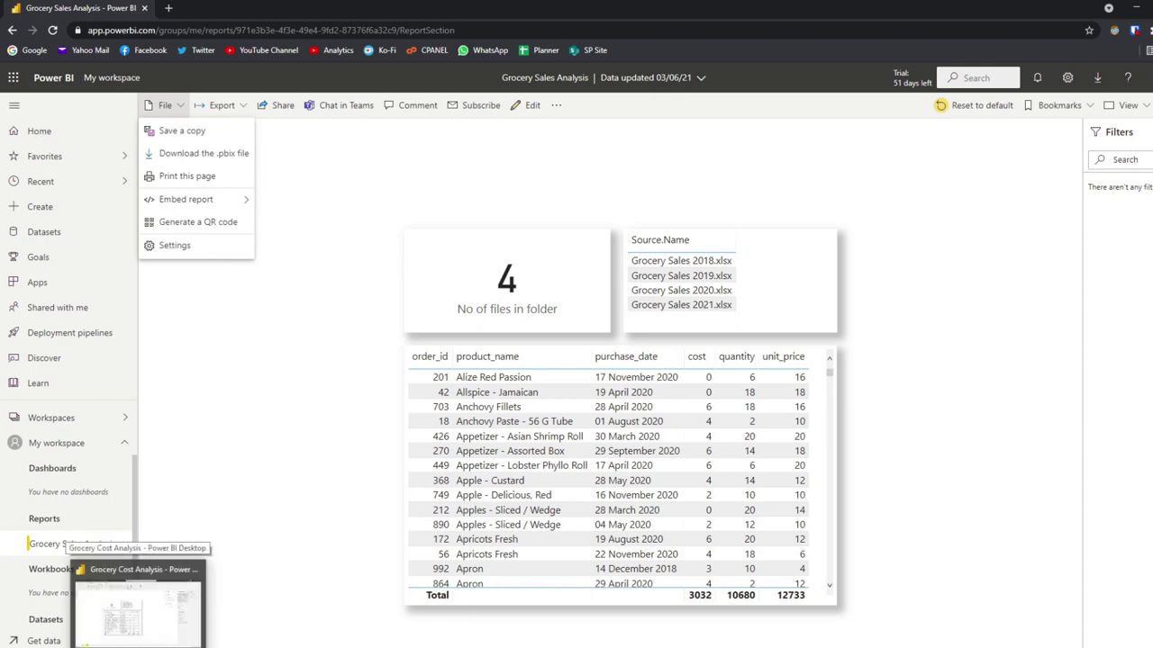
click(99, 643)
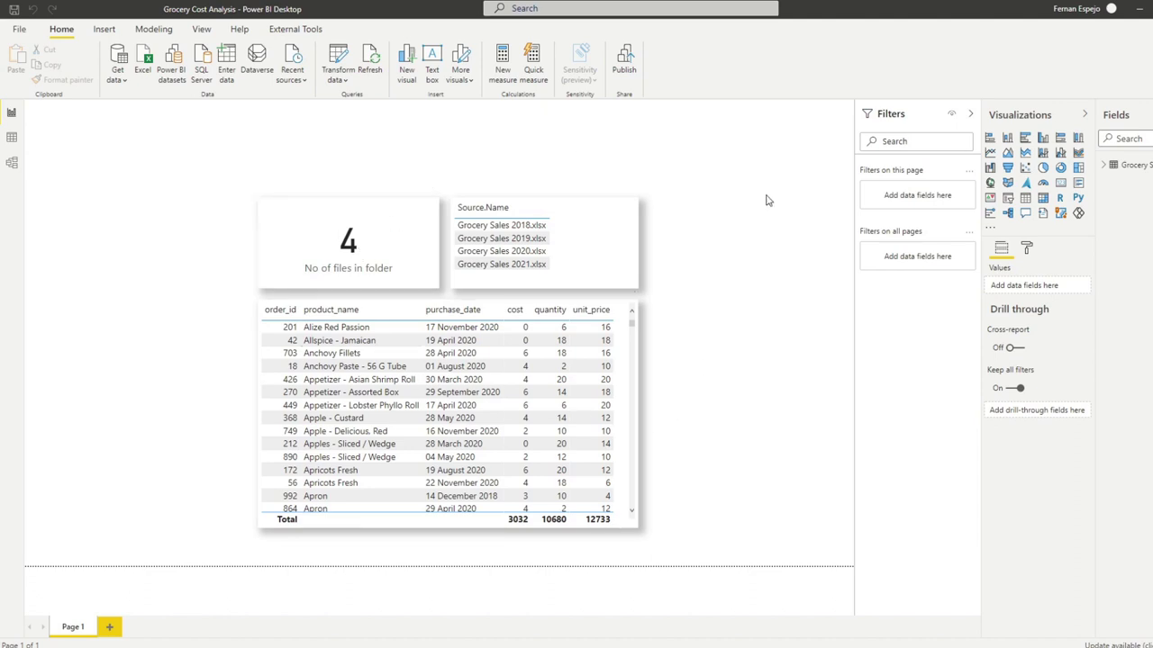
Step: Publish Grocery Cost Analysis to My workspace, open it in the browser, and close the old Grocery Sales Analysis tab
click(635, 74)
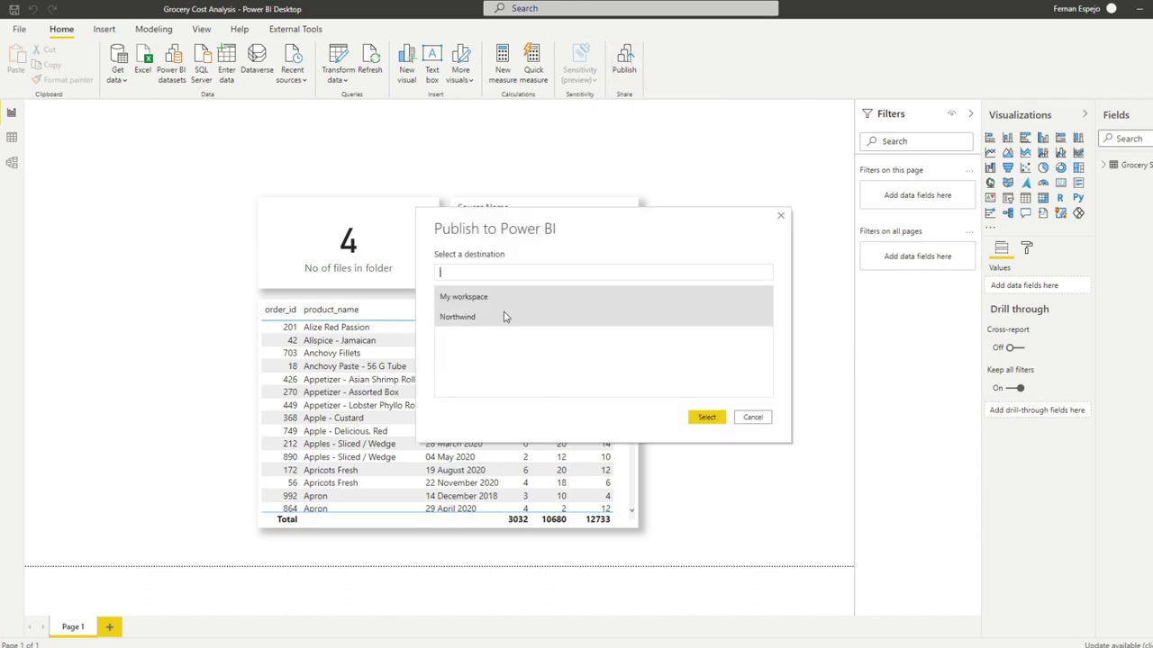
click(706, 417)
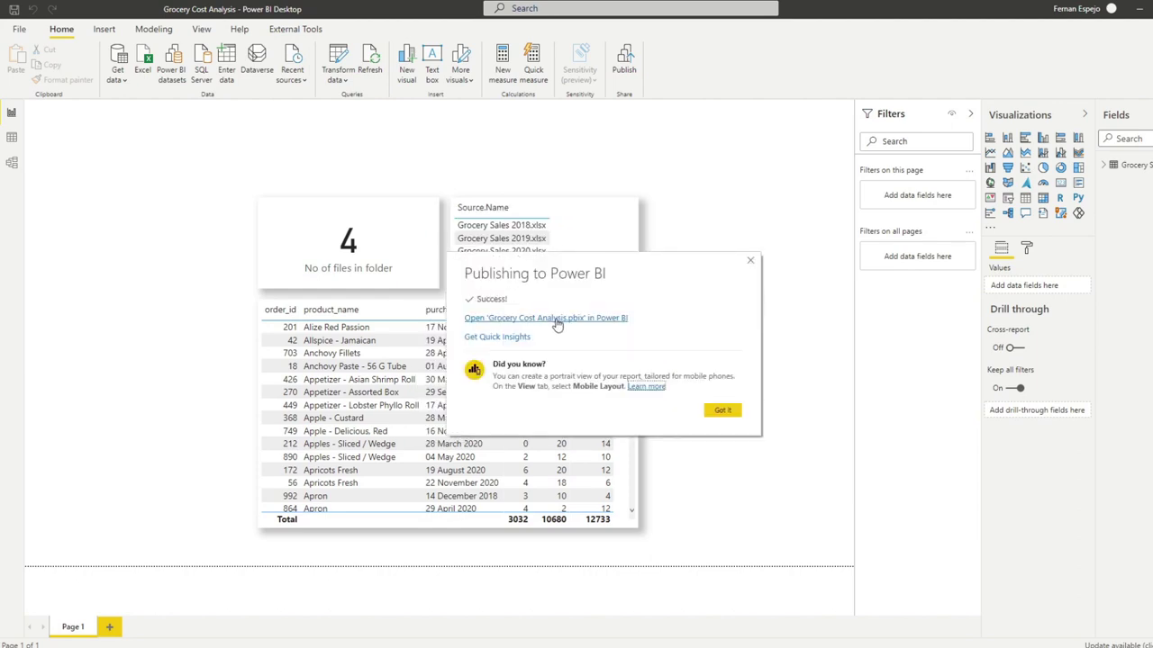
click(556, 319)
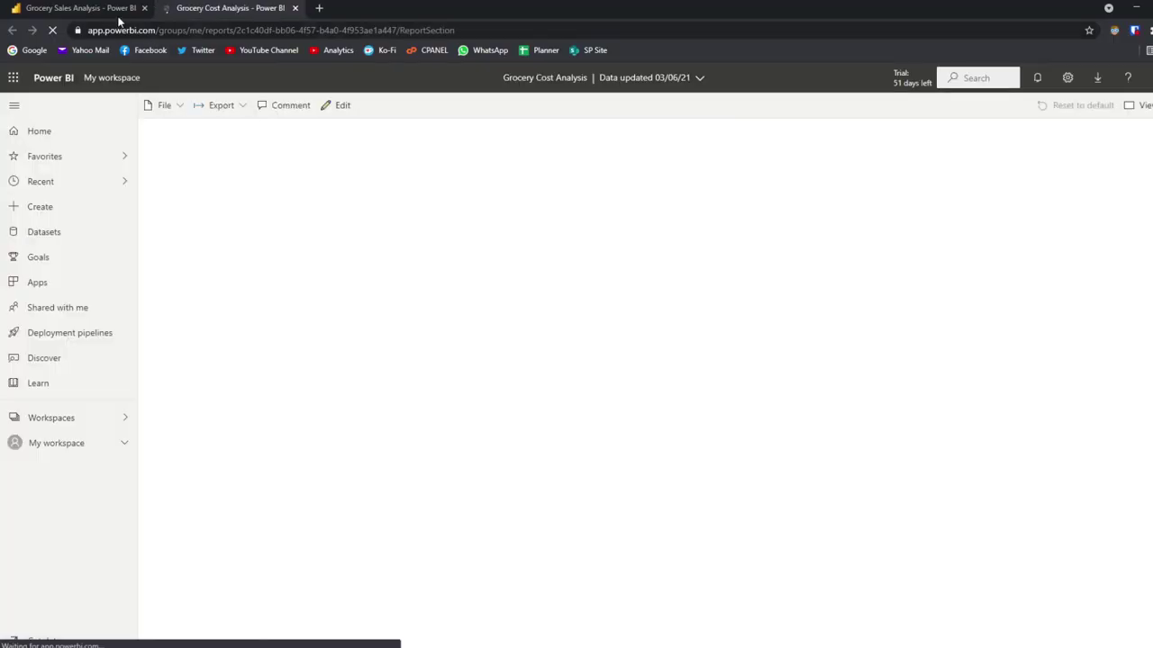
click(145, 7)
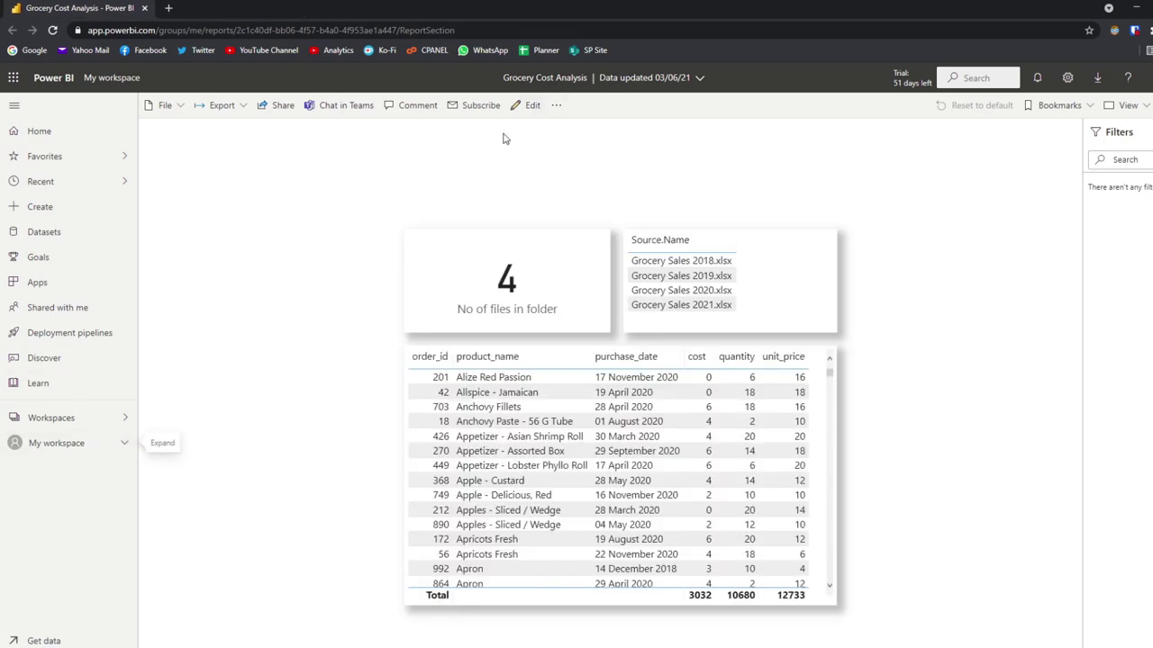
click(556, 107)
Step: View the report's lineage with the highlight cleared so both dataset-and-report chains show
click(565, 152)
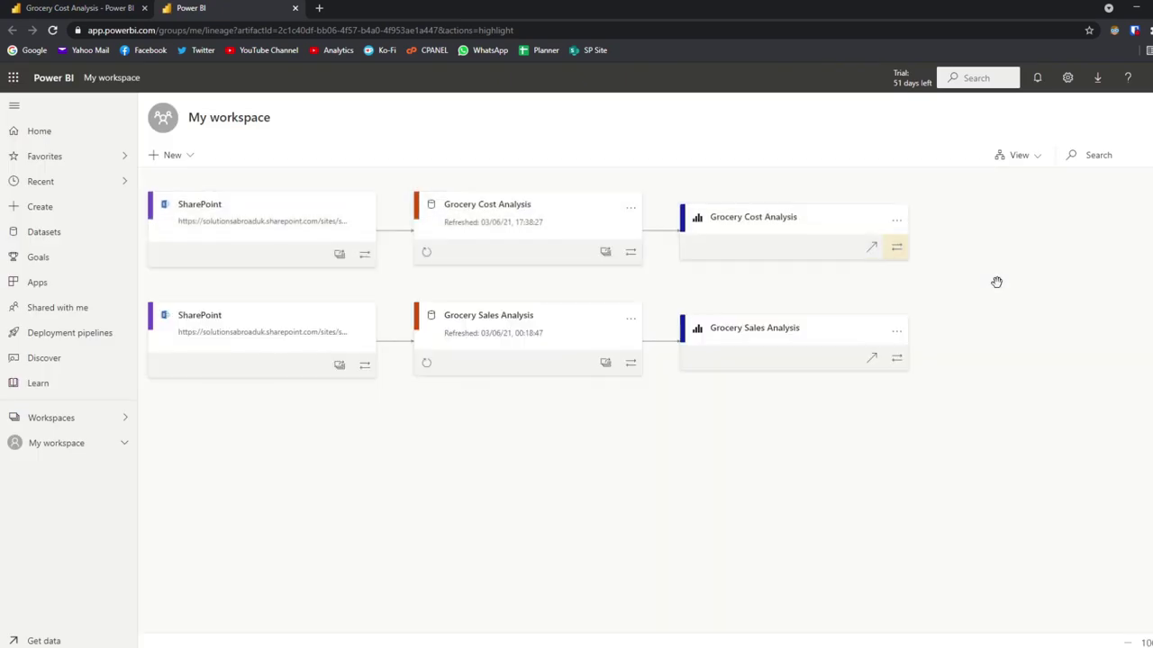
click(996, 283)
drag(622, 496, 643, 522)
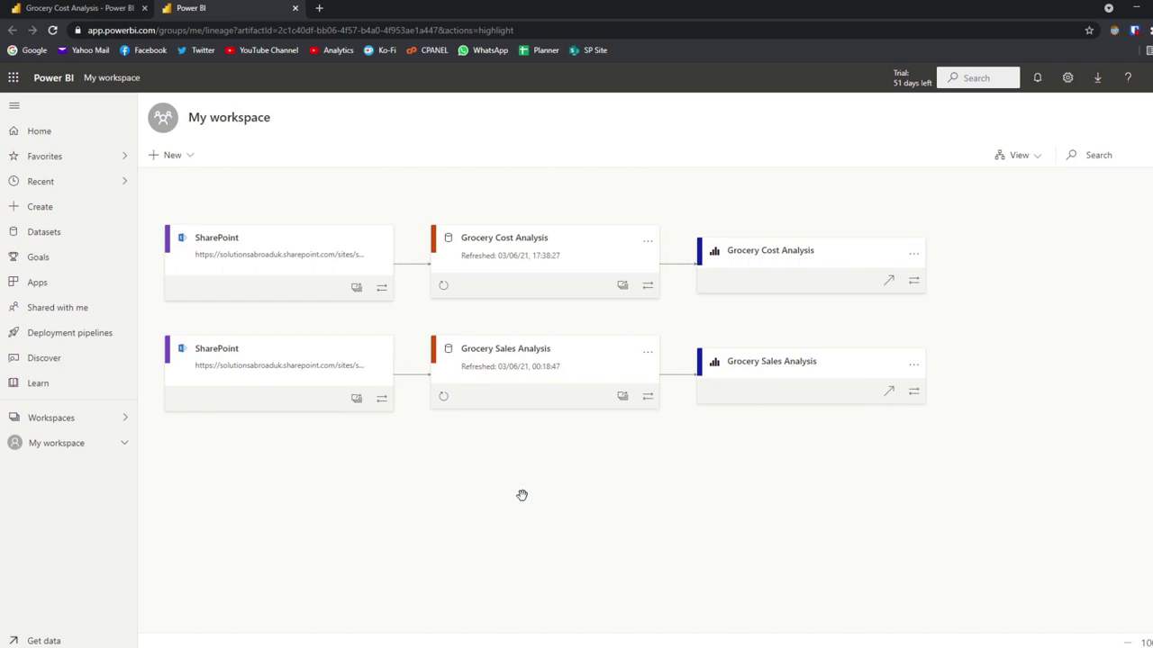
key(alt+Tab)
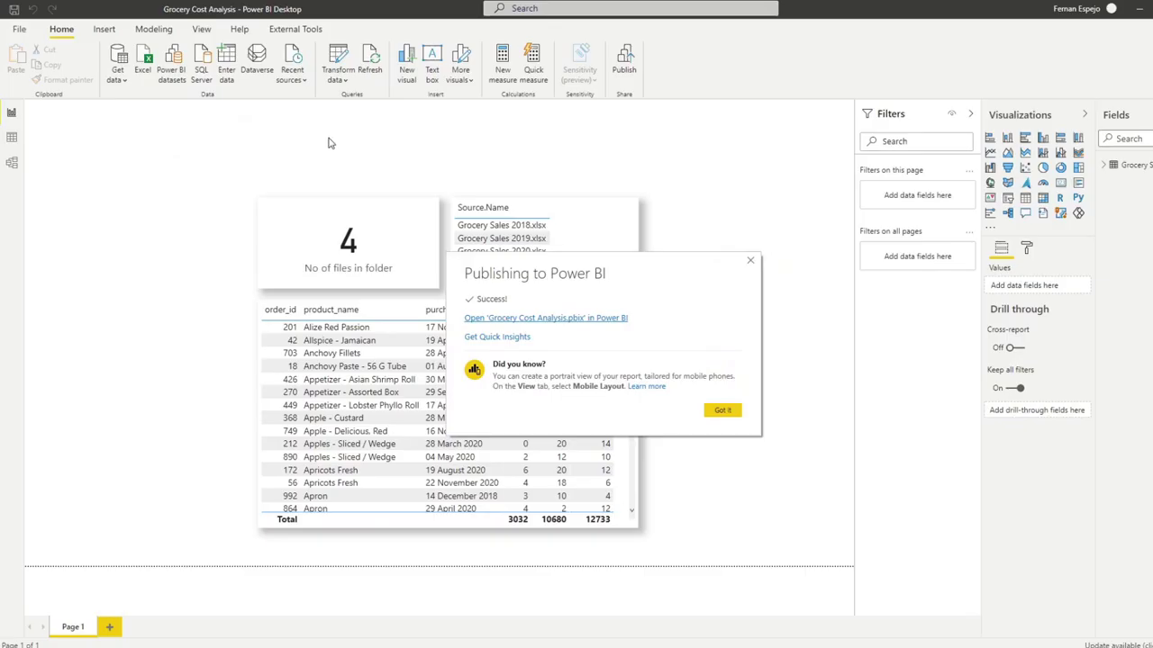
Step: Add the measure Total Sales = SUMX('Grocery Sales', unit_price * quantity) and chart it at top left
click(720, 412)
click(1107, 168)
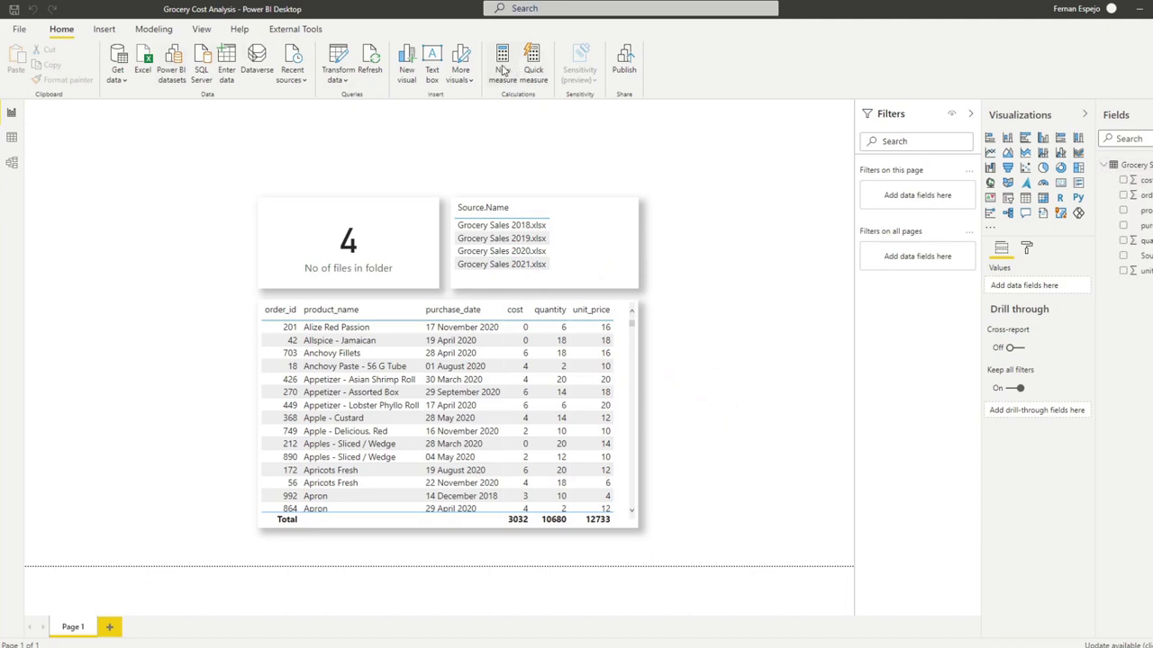
mouse_move(608, 219)
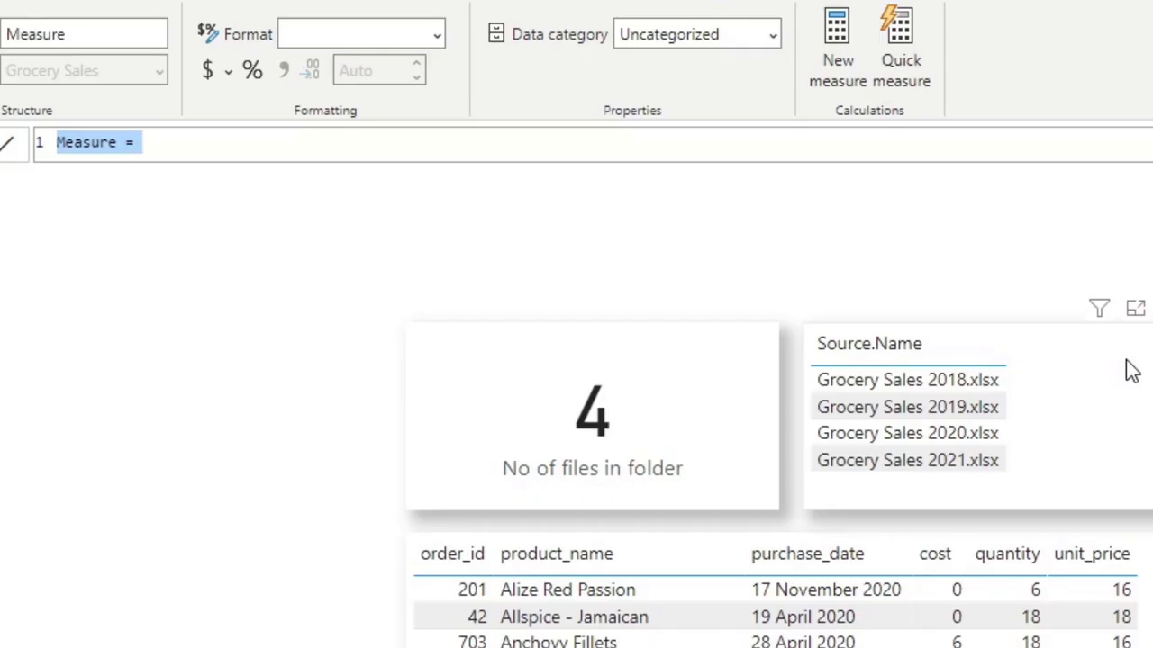
text(Total Sales = )
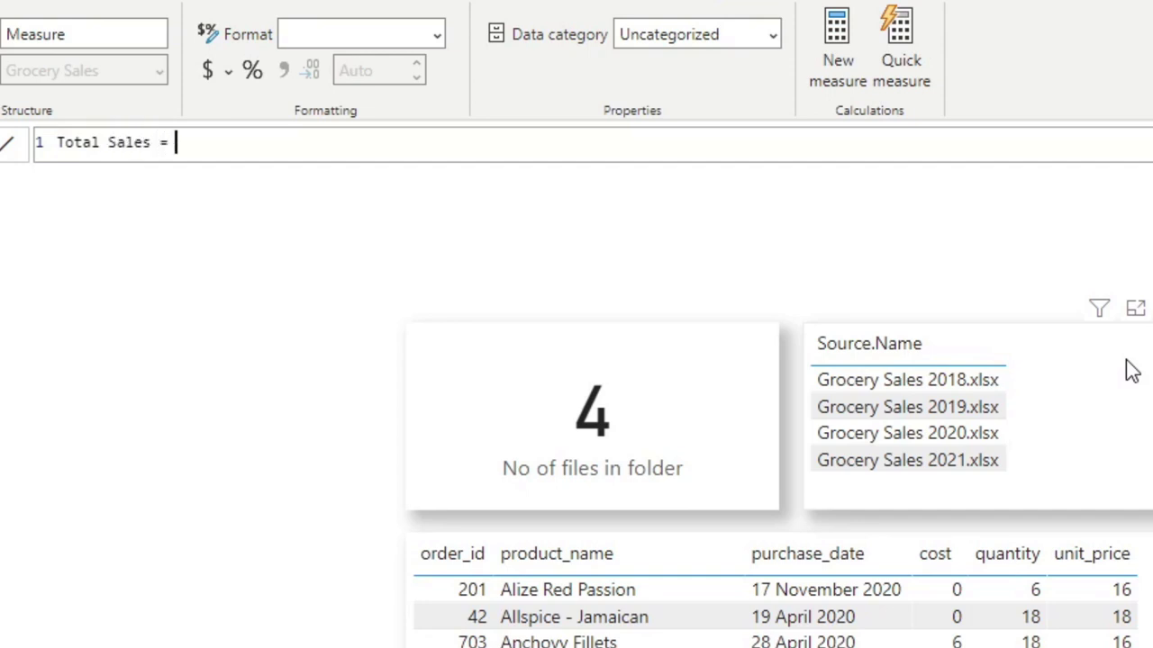
text(SUMX()
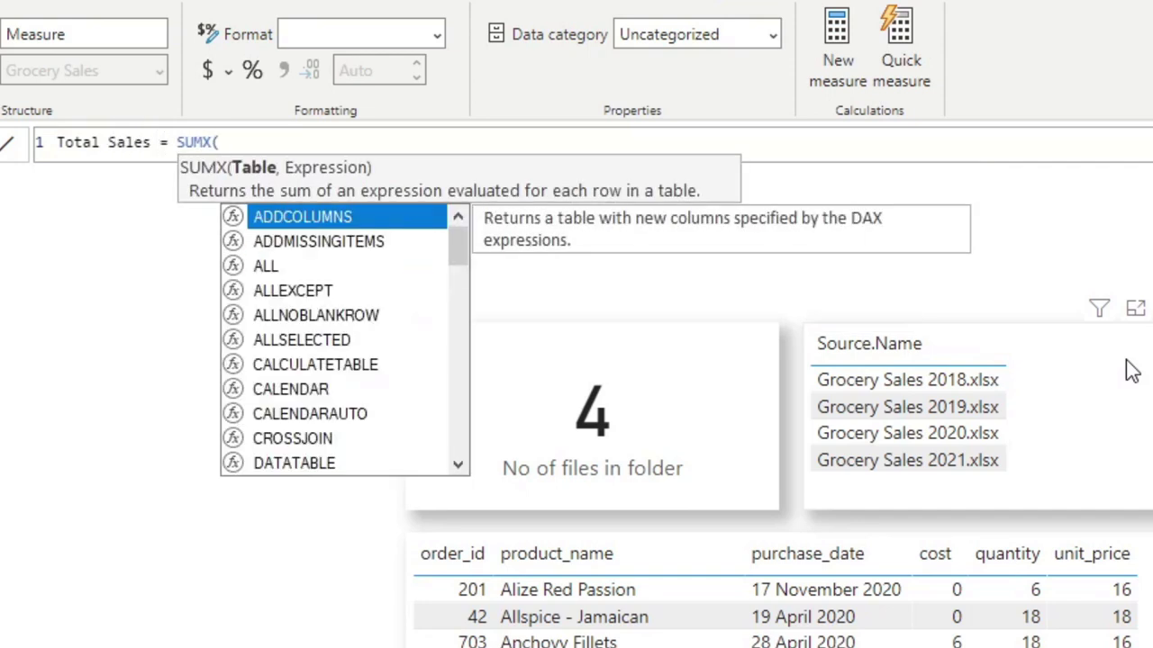
text( groce)
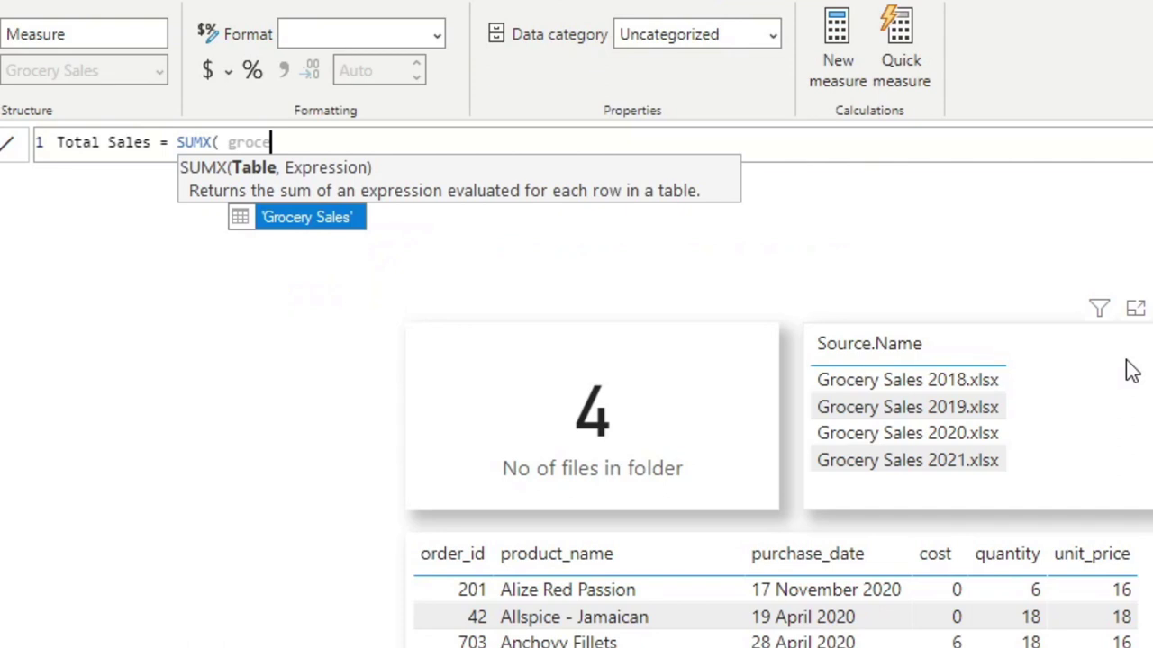
key(Tab)
text(, unit)
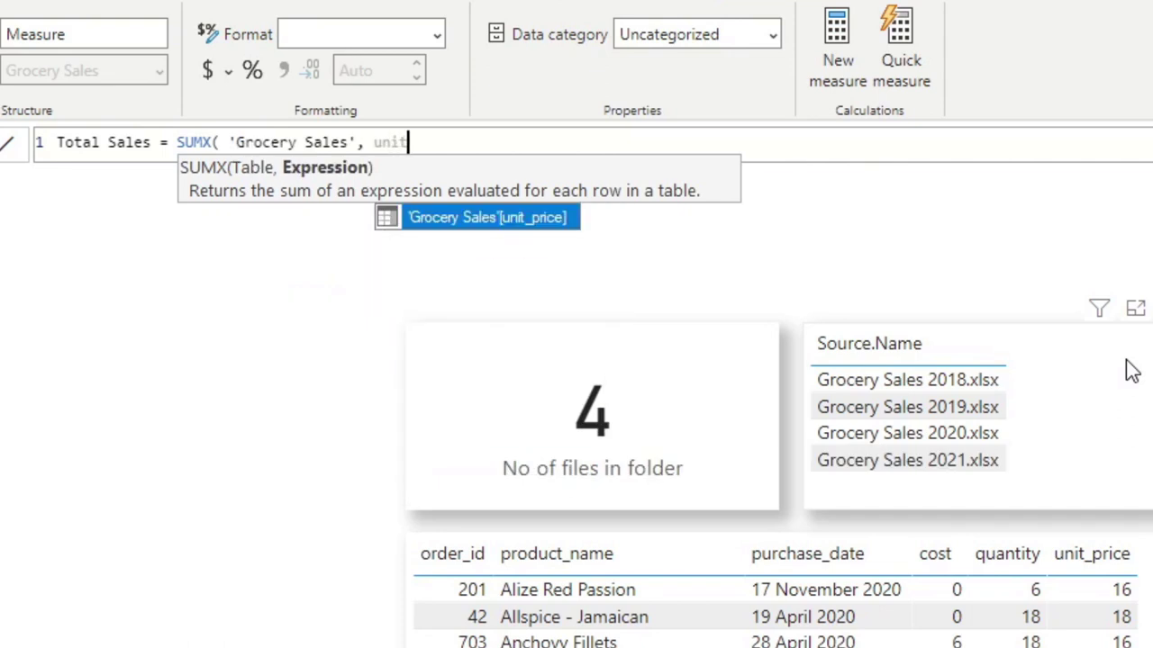
key(Tab)
text(* quan)
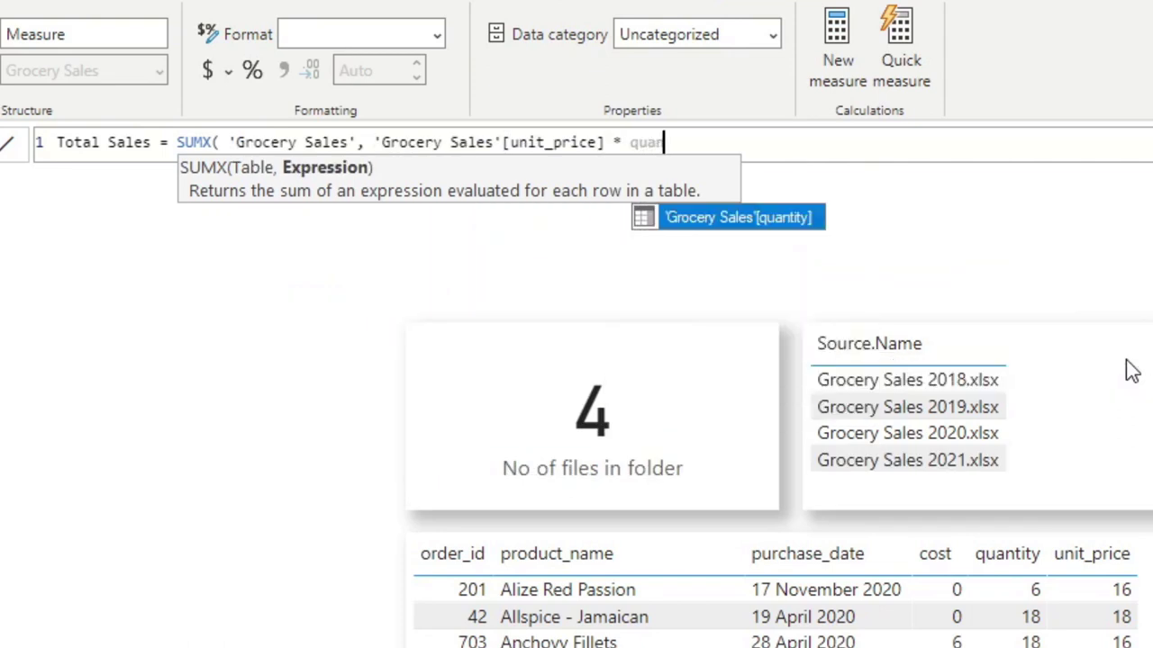
key(Tab)
text())
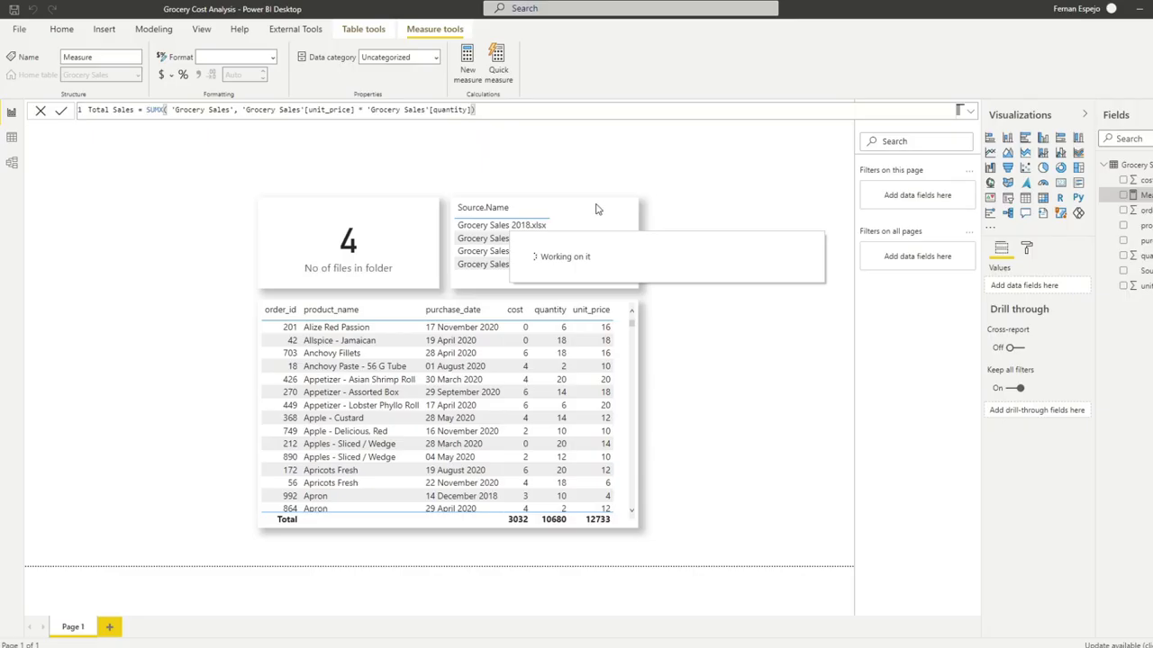
key(Return)
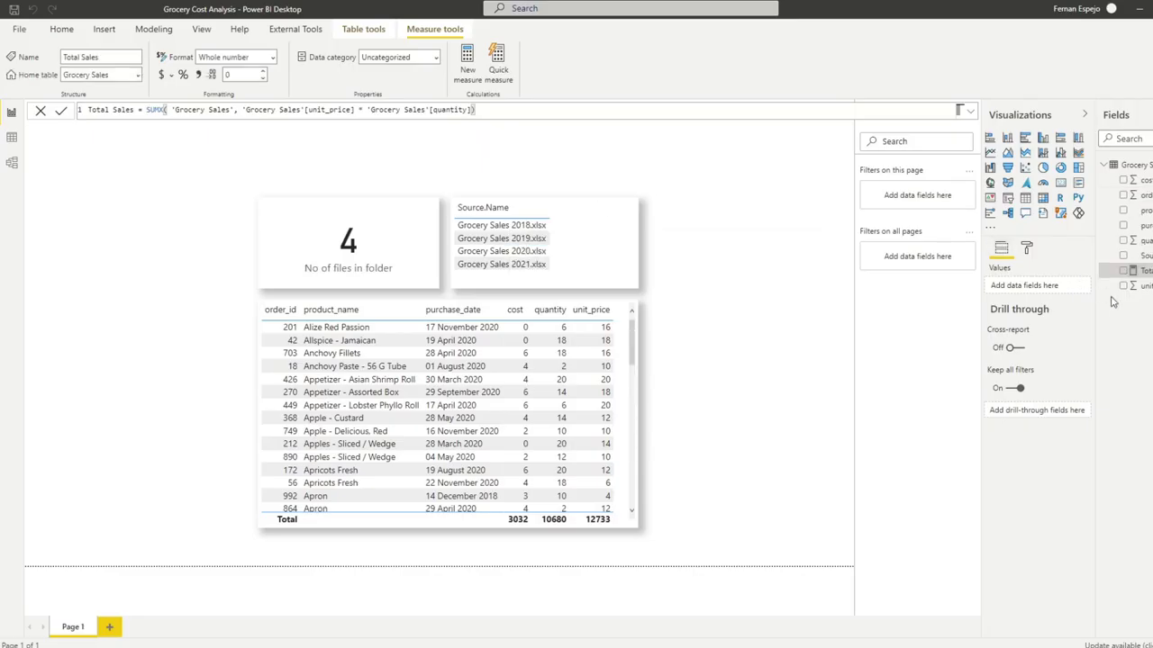
drag(1142, 271, 165, 257)
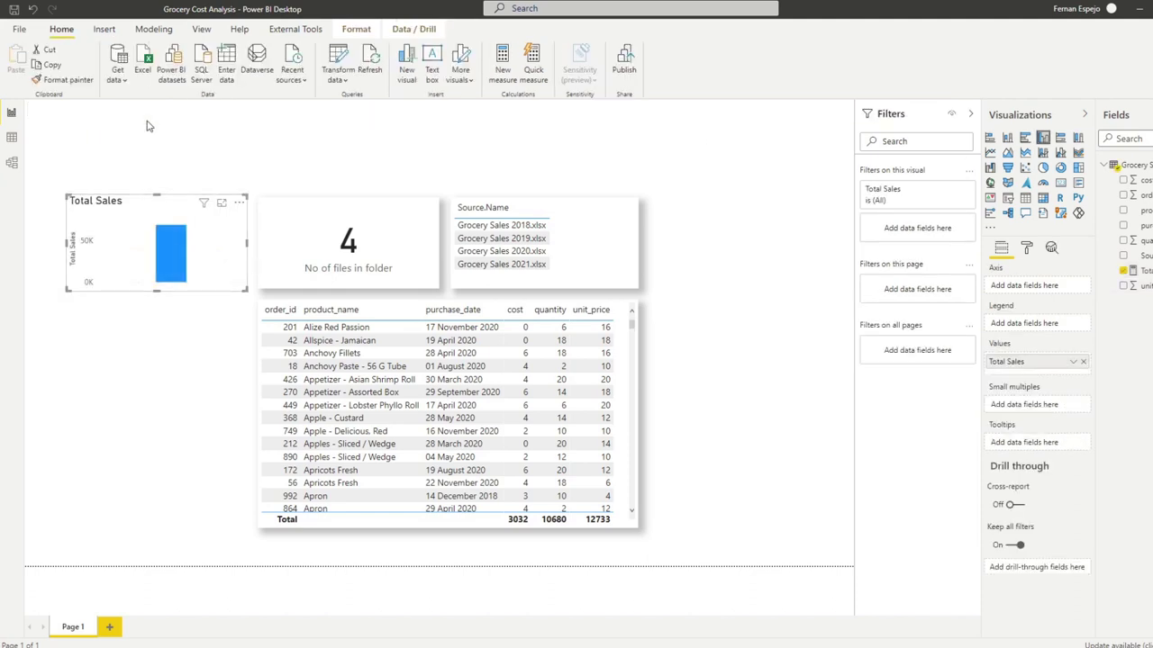
Step: Turn the Total Sales chart into a card, then save and republish to My workspace, replacing the dataset
click(1060, 182)
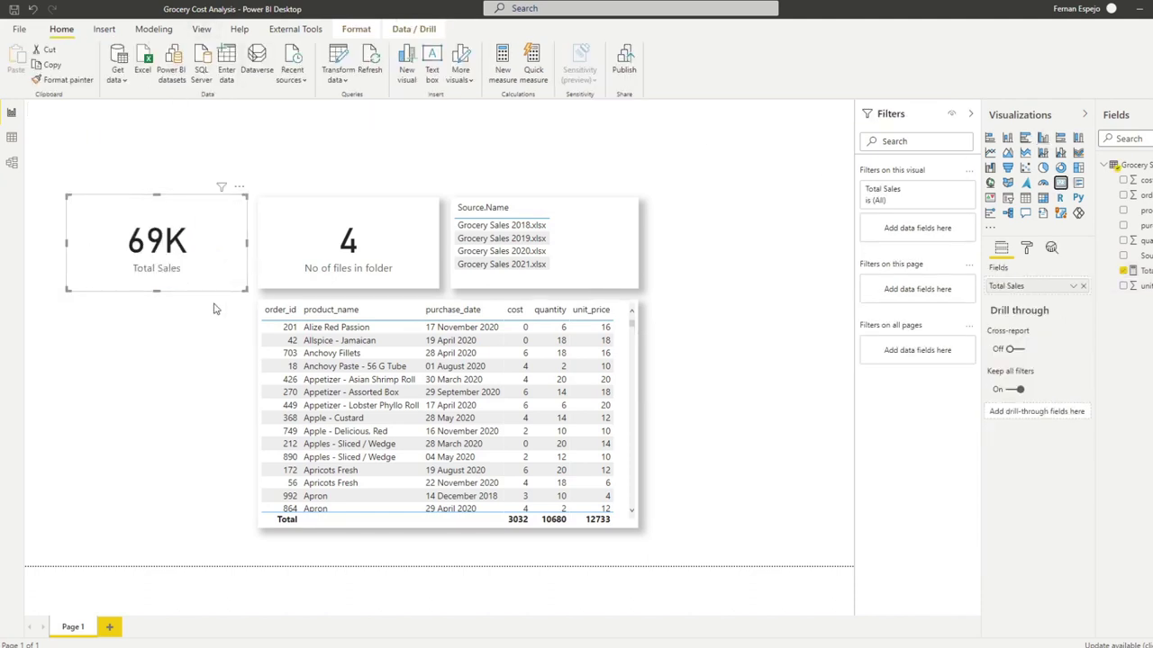
click(624, 63)
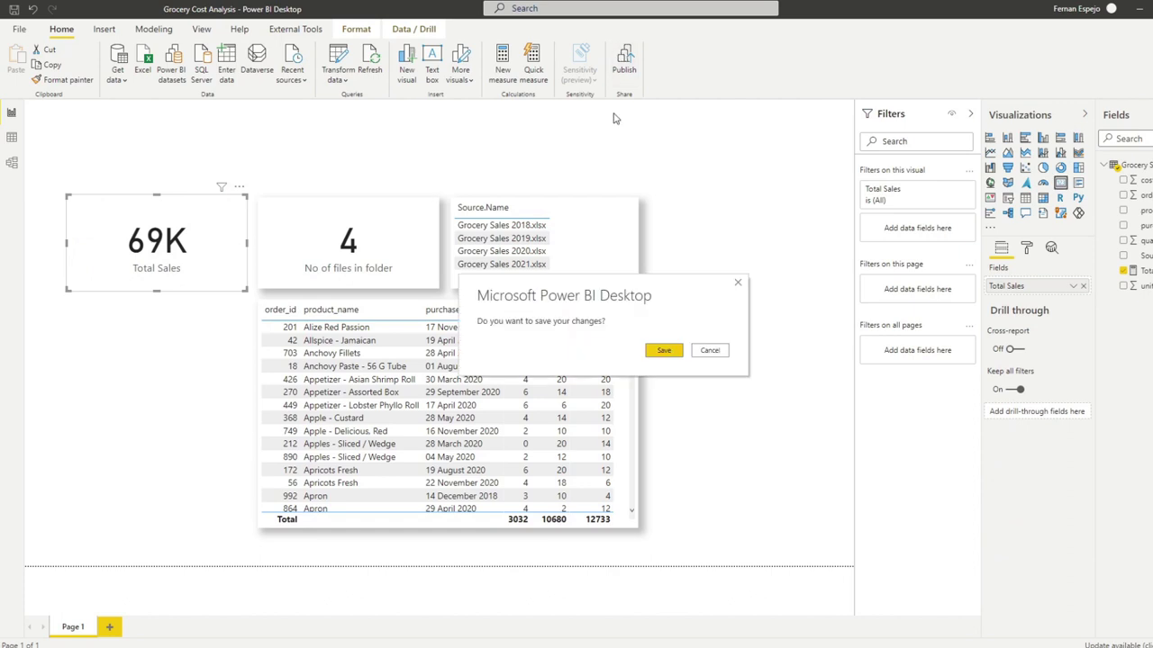
click(664, 351)
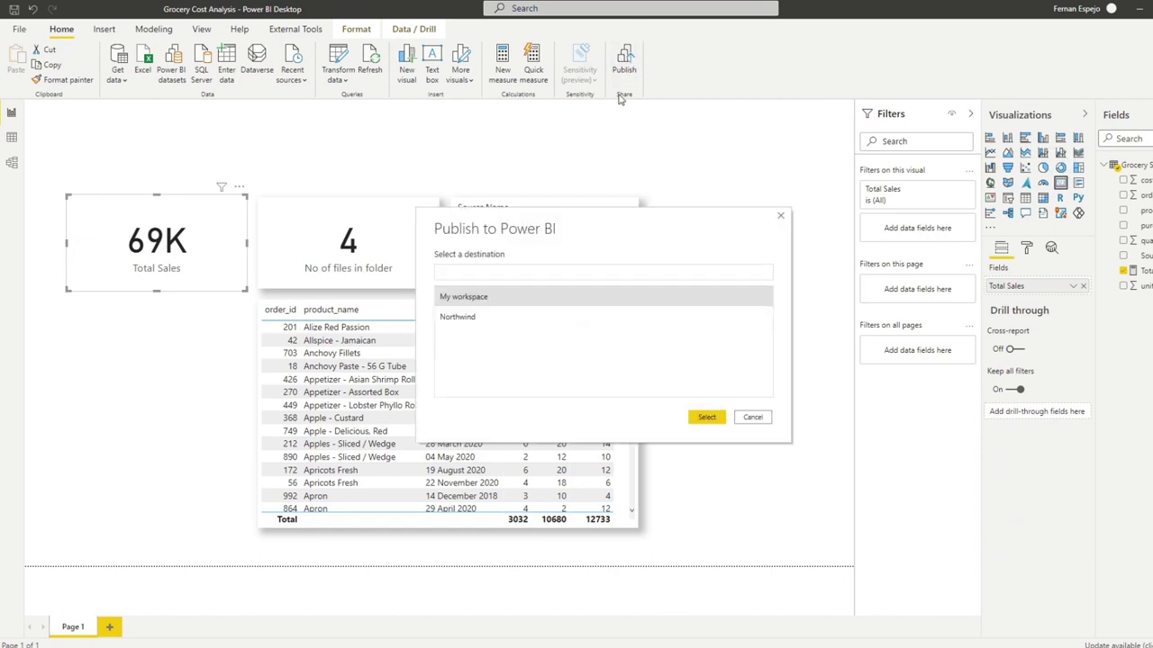
click(699, 417)
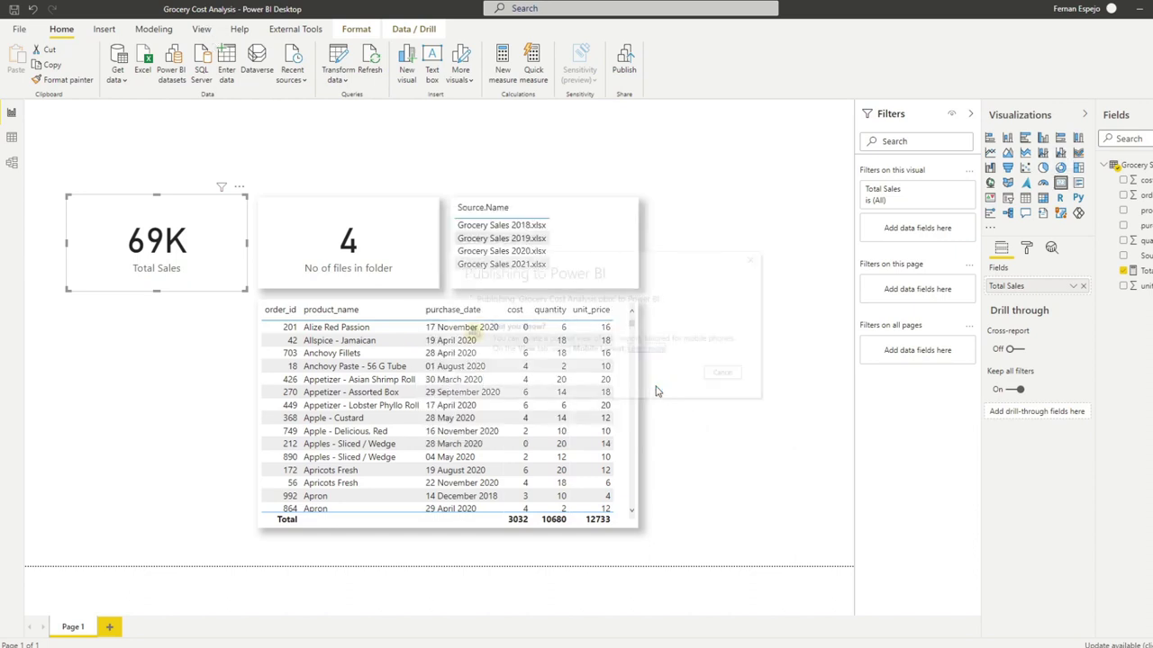
click(691, 414)
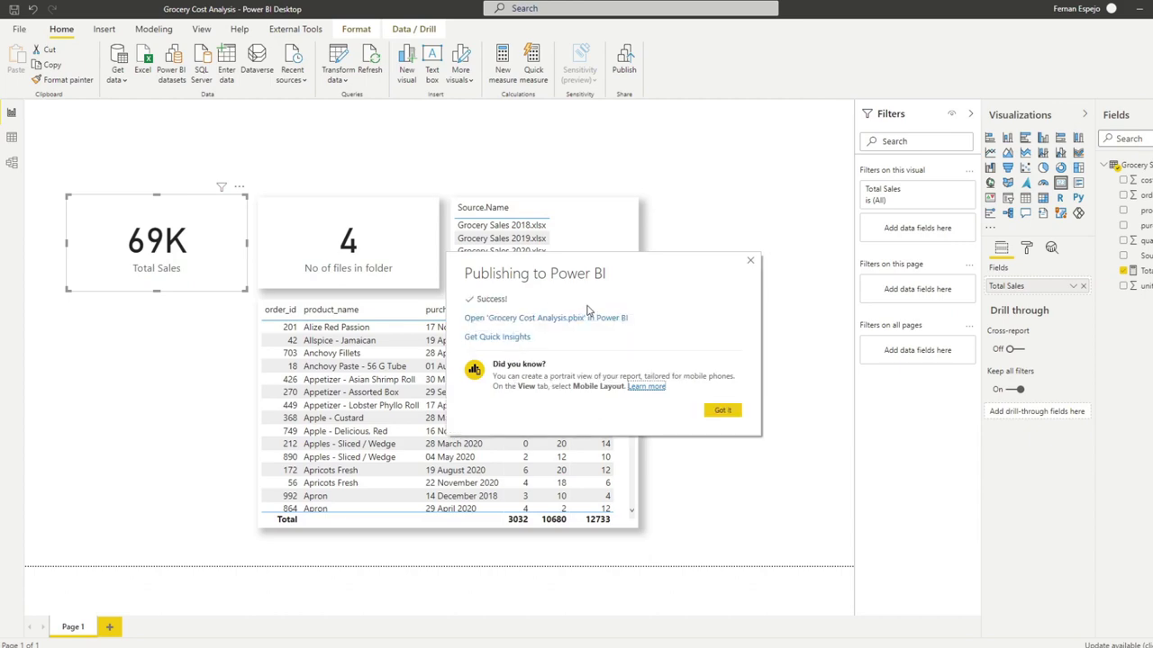
click(568, 320)
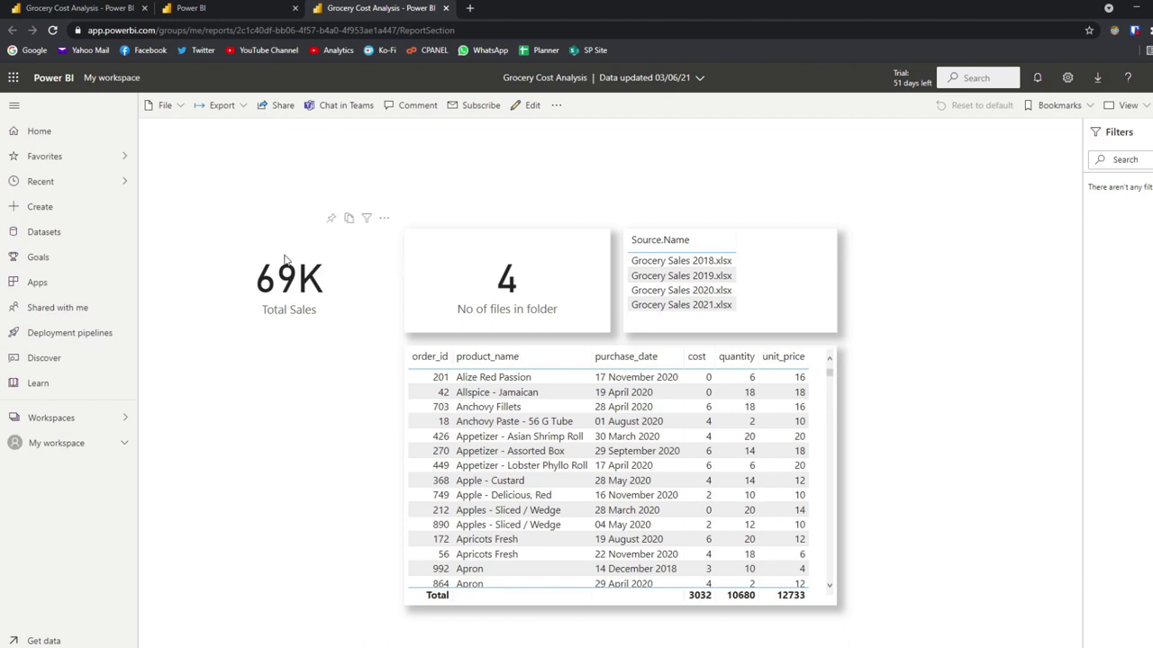
click(532, 105)
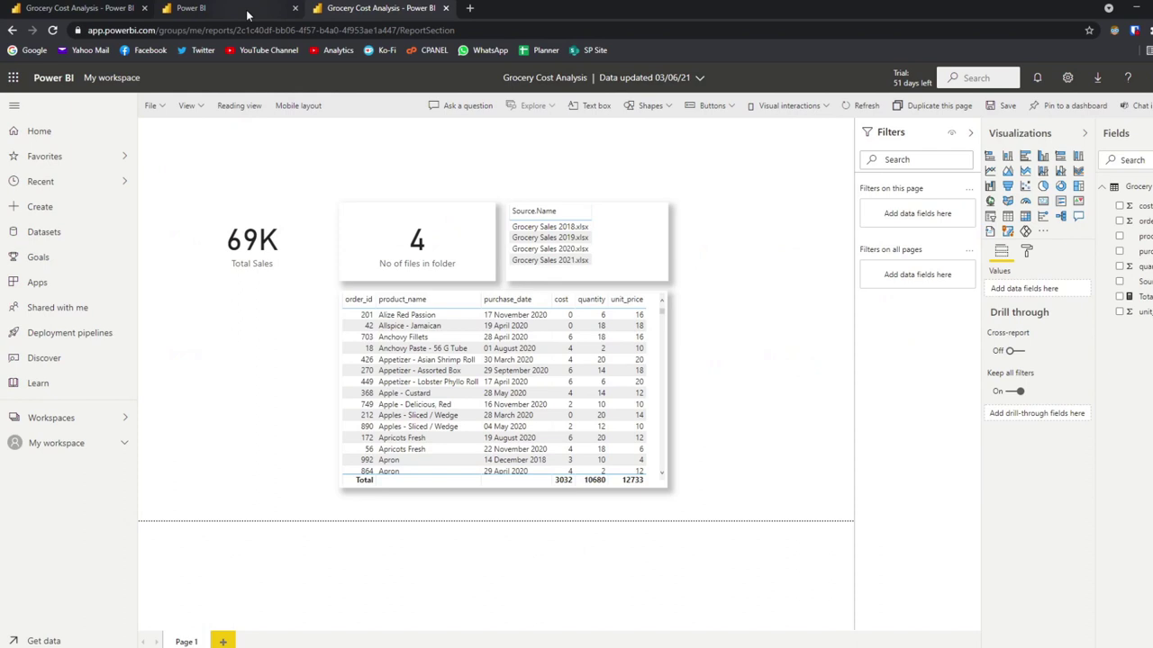
Step: Switch to the browser tab showing the My workspace lineage view
click(250, 11)
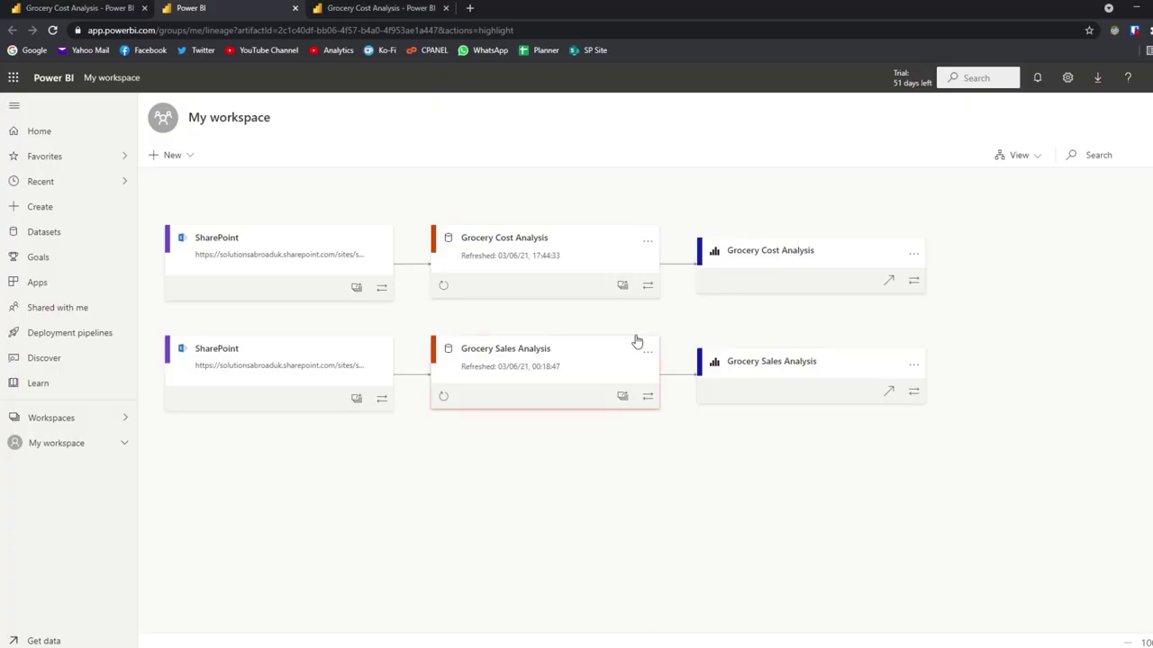
Step: Open the more-options menu on the Grocery Cost Analysis dataset card
click(647, 241)
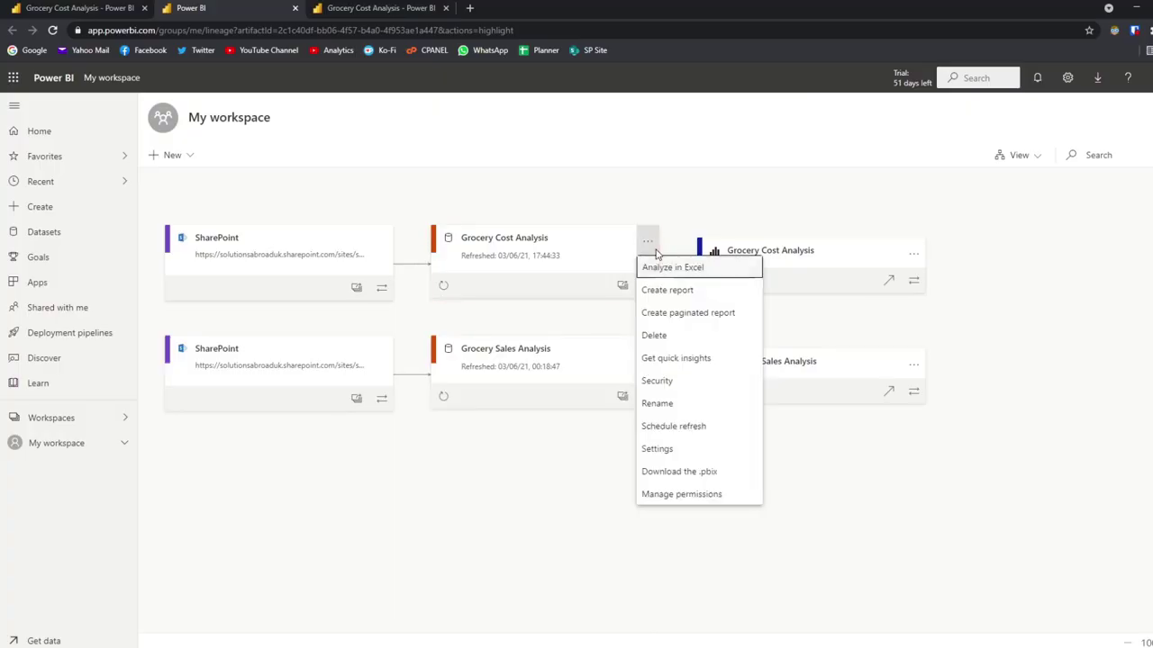
Step: Delete the Grocery Cost Analysis and Grocery Sales Analysis datasets, then switch to File Explorer
click(685, 336)
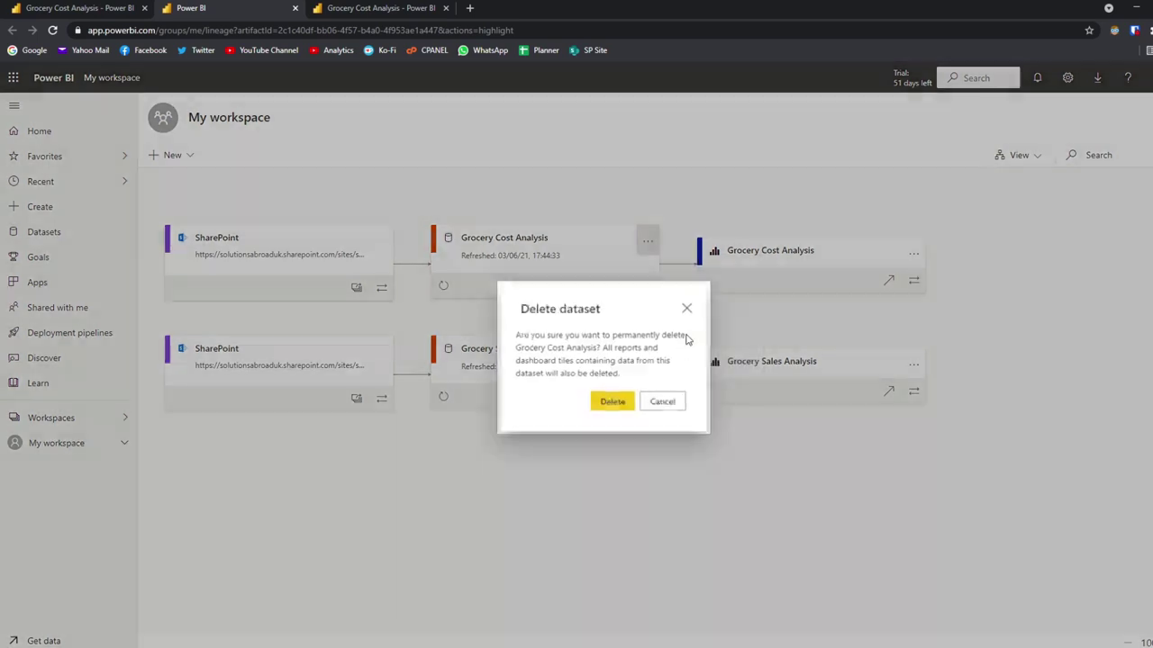
click(630, 401)
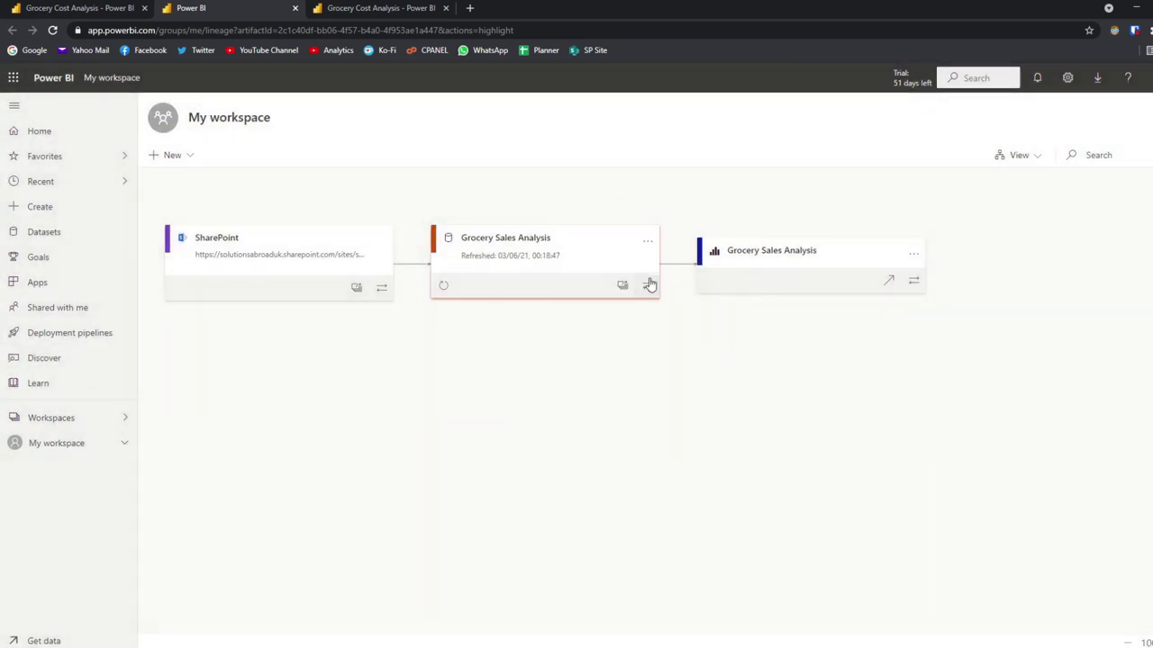
click(649, 245)
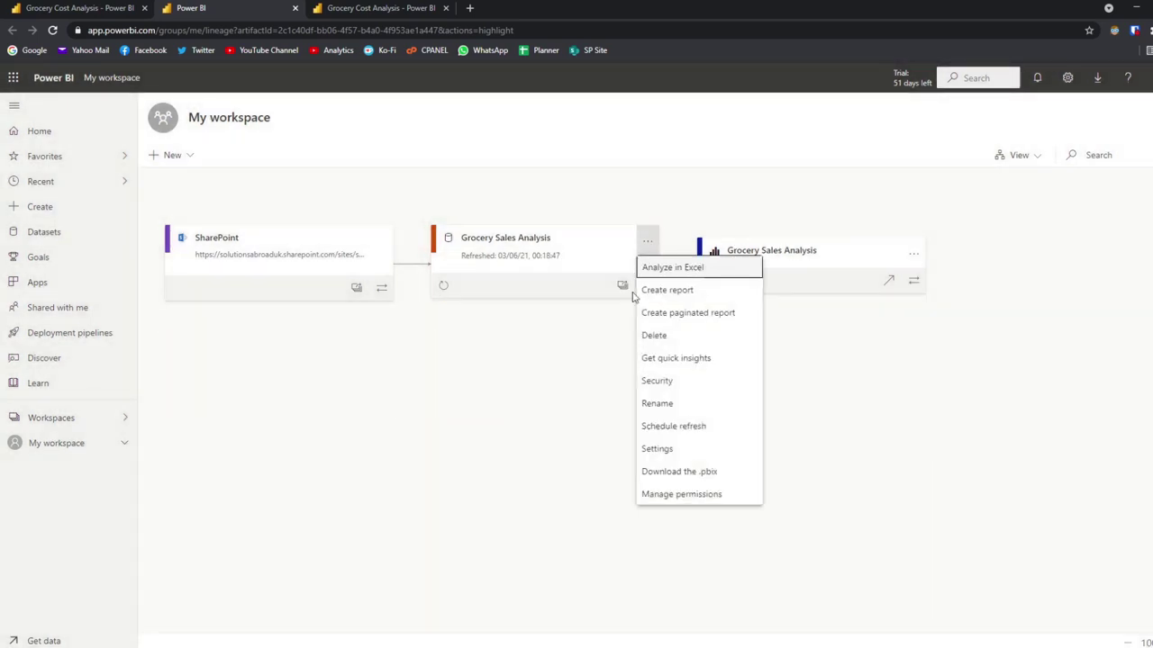
click(670, 335)
click(612, 404)
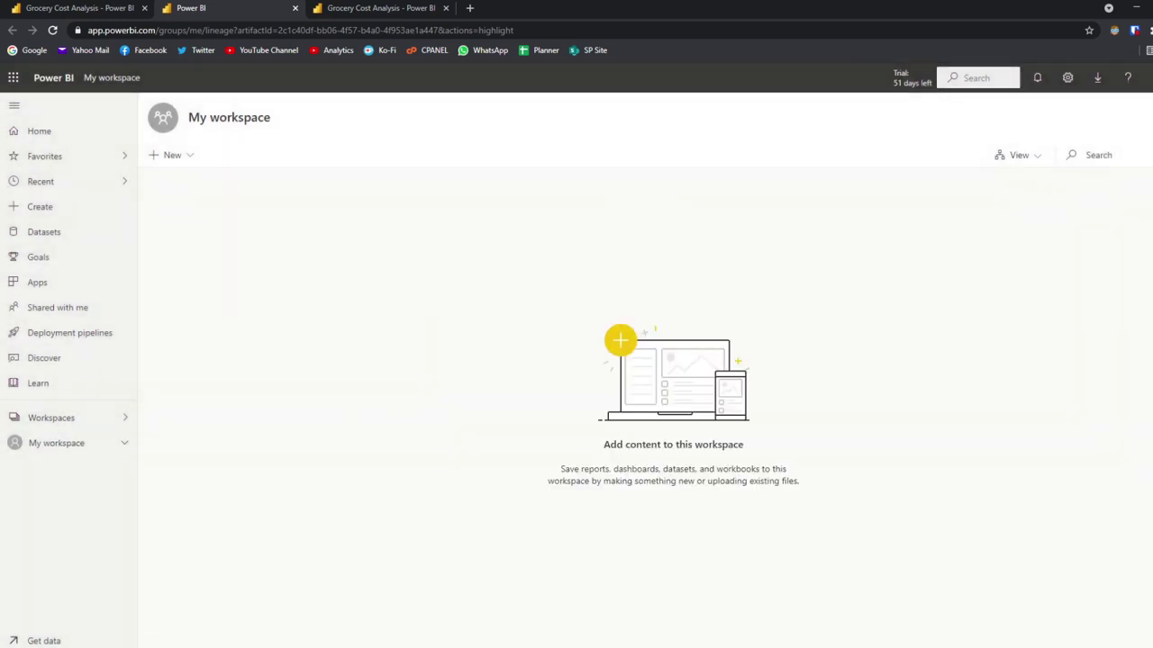
key(alt+Tab)
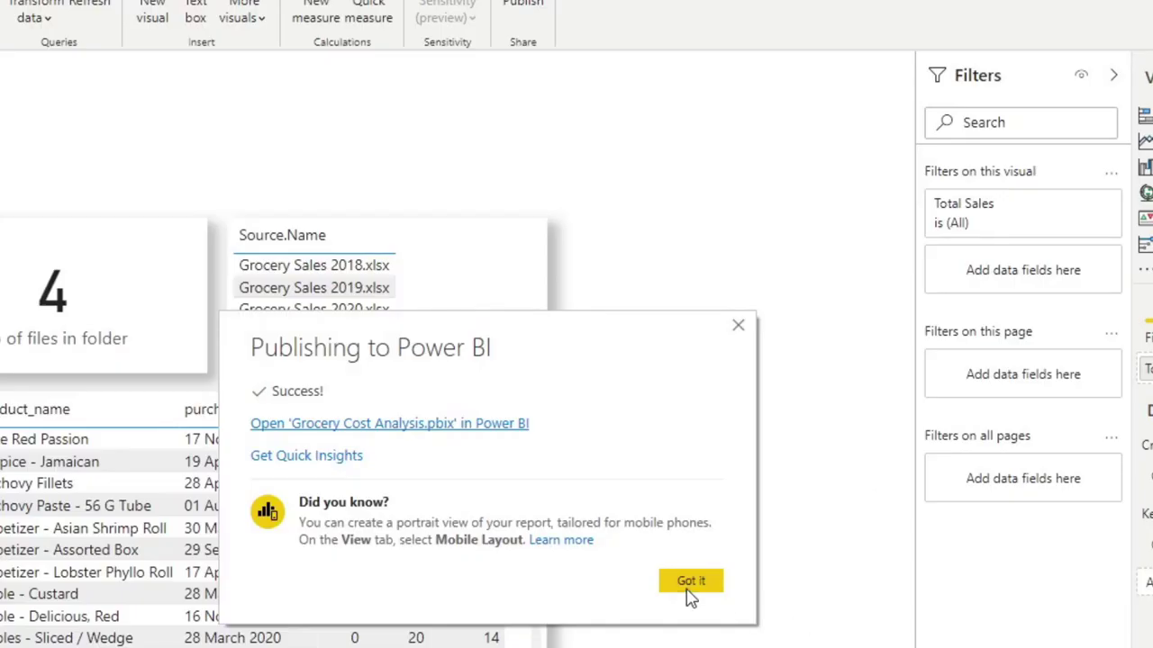
Step: Duplicate the Grocery Cost Analysis file in the folder
click(686, 583)
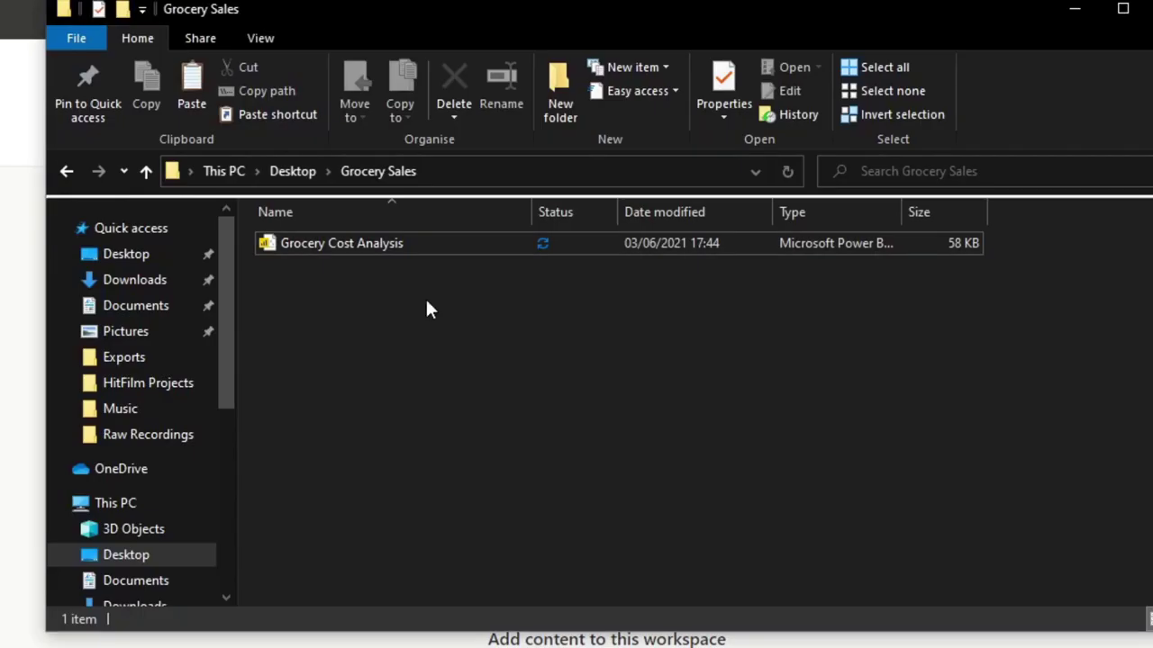
click(384, 253)
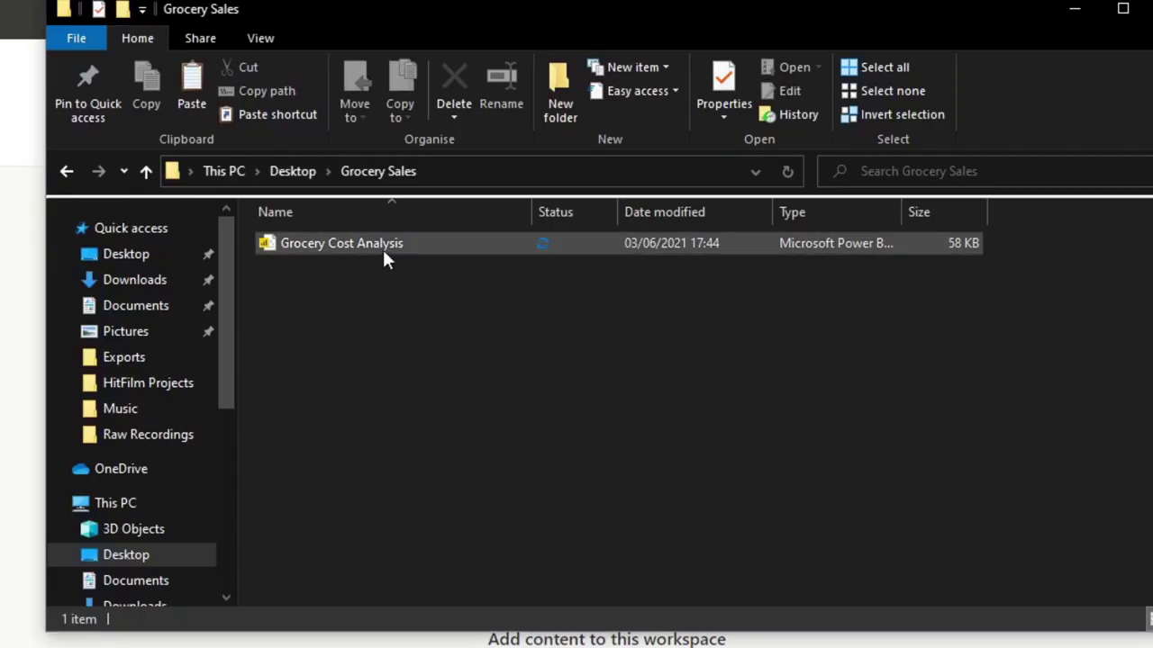
key(ctrl+c)
key(ctrl+v)
key(ctrl+v)
Step: Rename the first copy to Grocery Sales Analysis
click(385, 289)
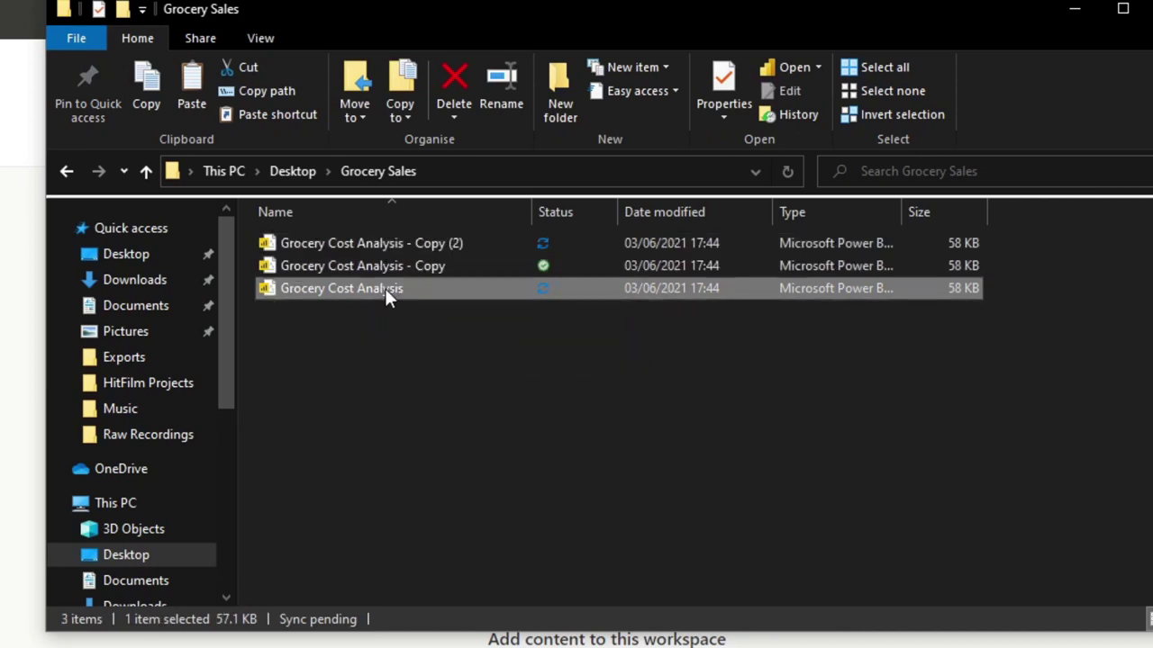
click(386, 273)
right_click(386, 274)
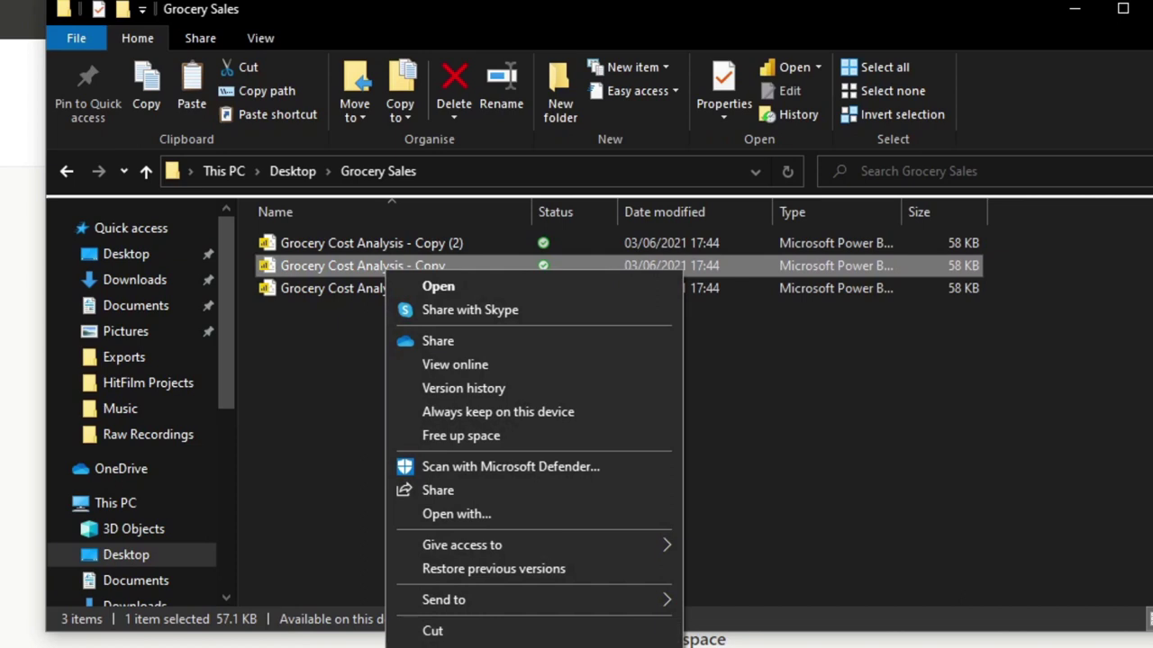
key(Escape)
key(F2)
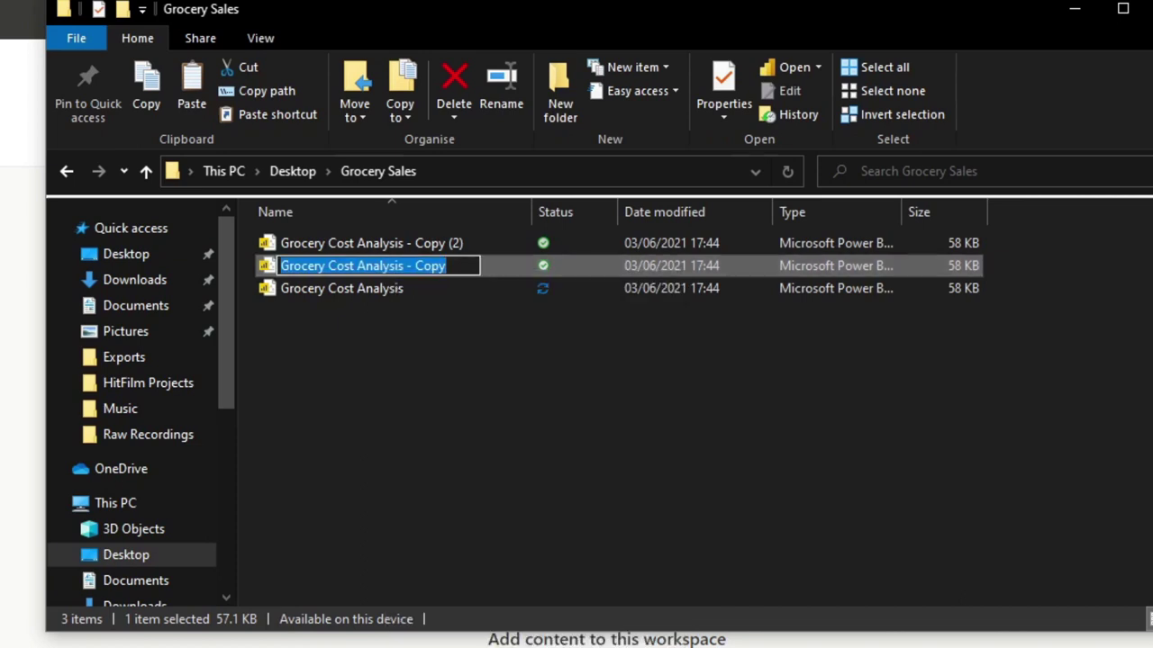
key(End)
key(ctrl+shift+Left)
key(ctrl+shift+Left)
key(ctrl+shift+Left)
key(ctrl+shift+Left)
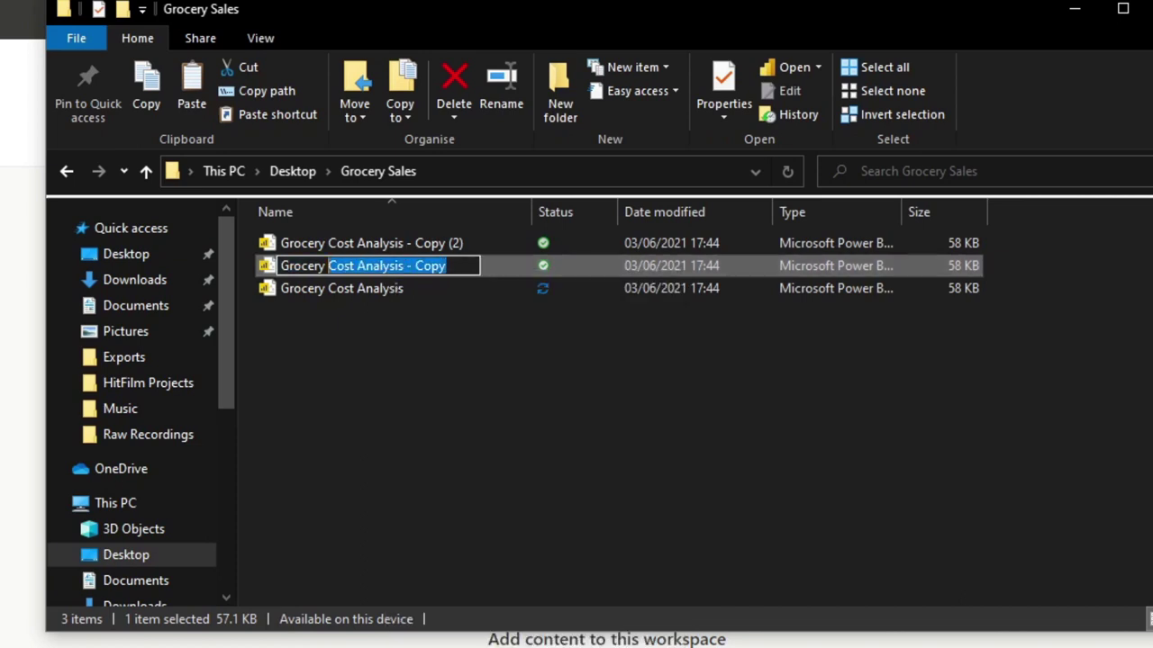
text(Sales)
text(sis)
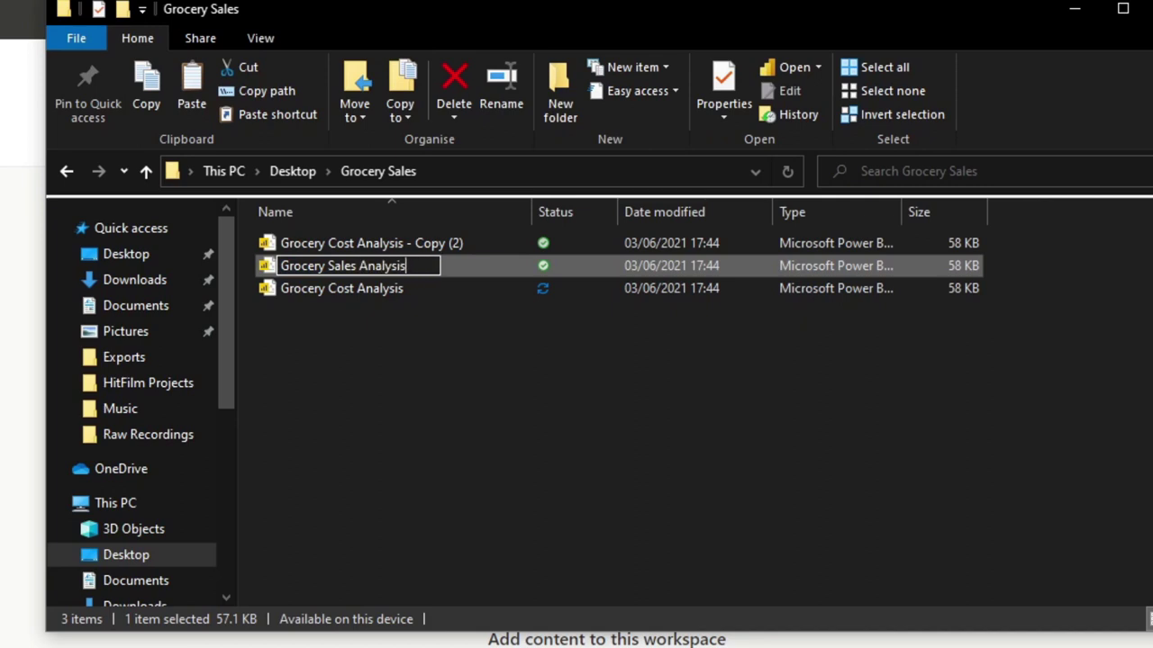
key(Return)
Step: Rename the second copy to Grocery Sales and open it in Power BI Desktop
click(376, 249)
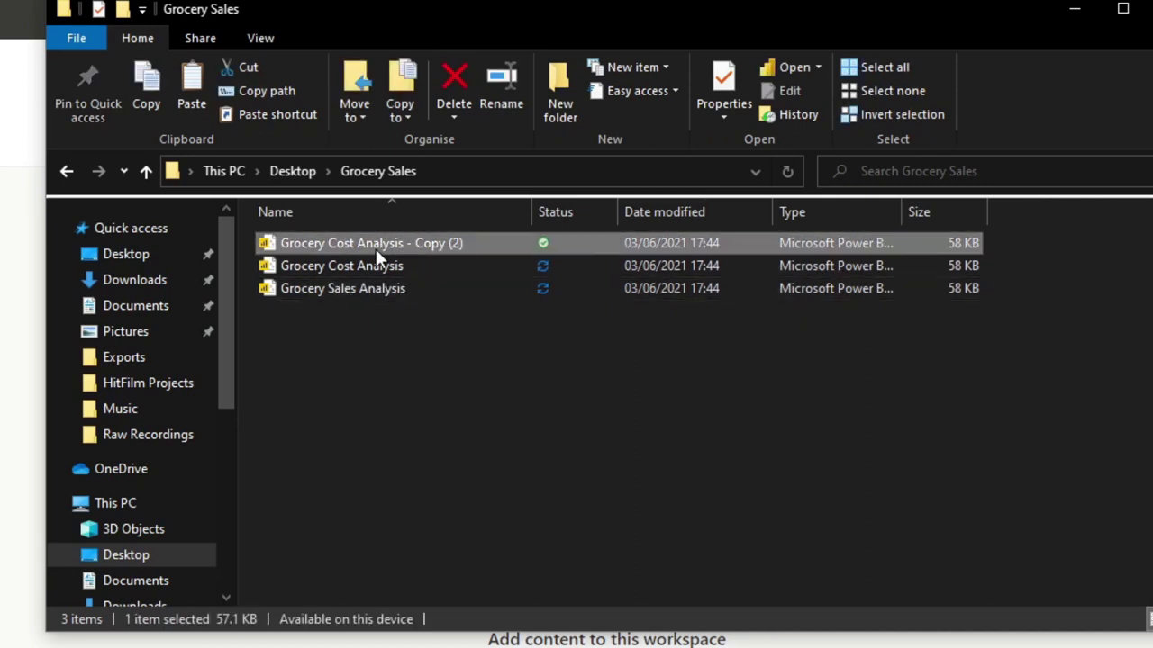
right_click(372, 248)
text(mGrocery Sales)
key(Return)
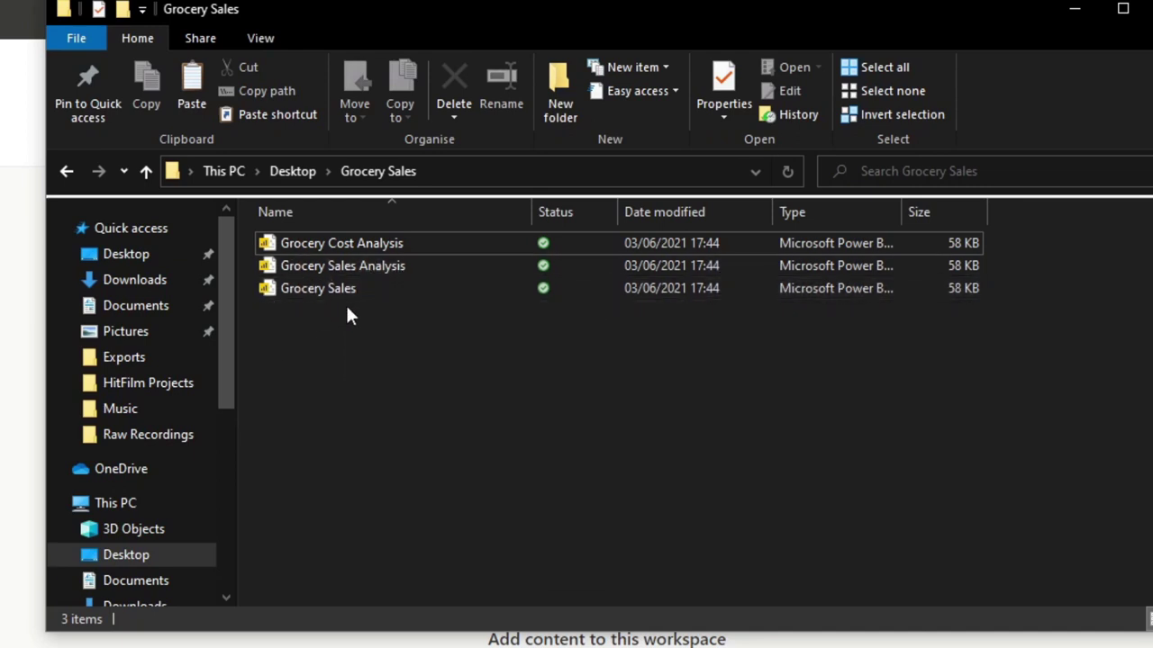
double_click(341, 297)
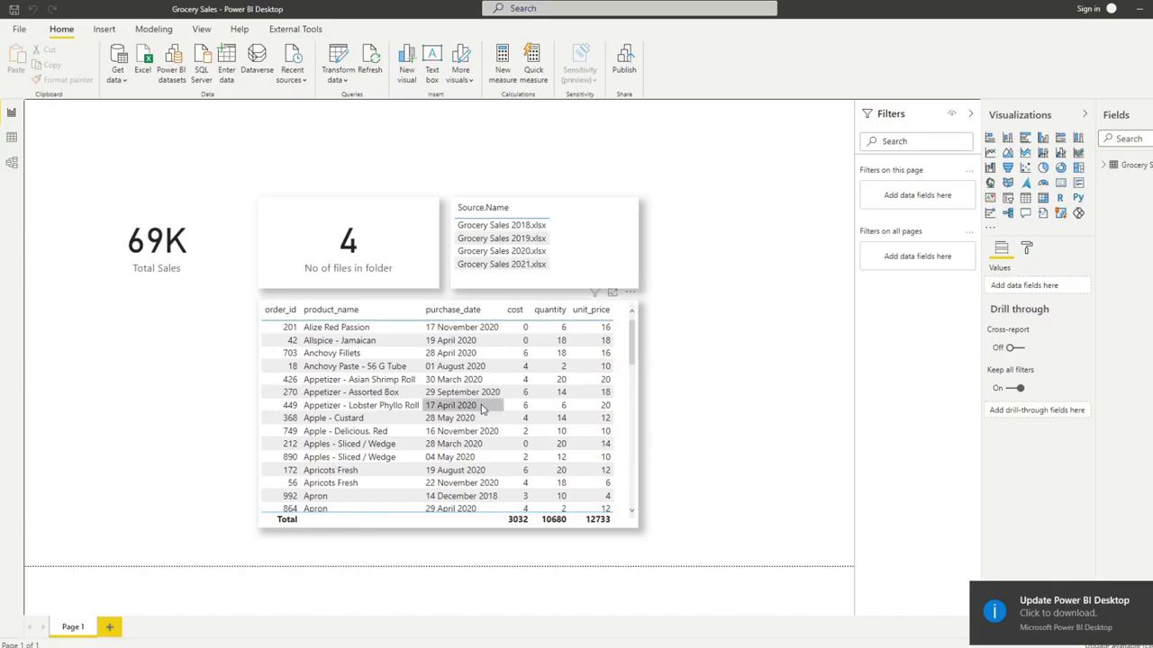
Step: Clear the page of the file count card, Source.Name slicer, order table and Total Sales card
right_click(78, 630)
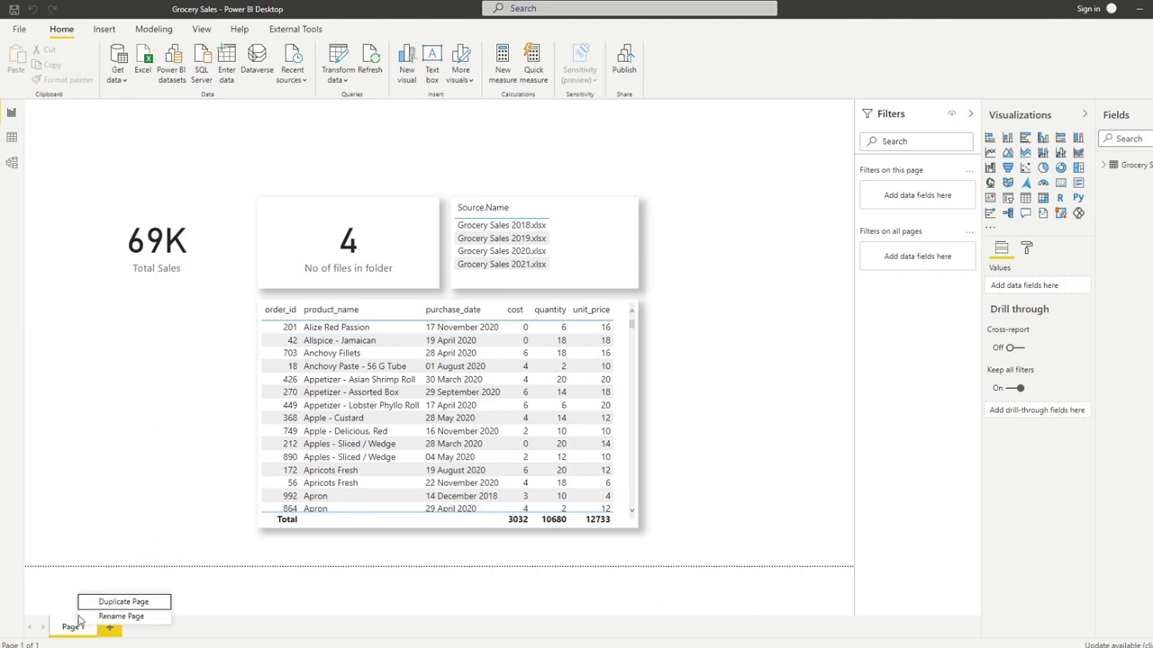
click(90, 622)
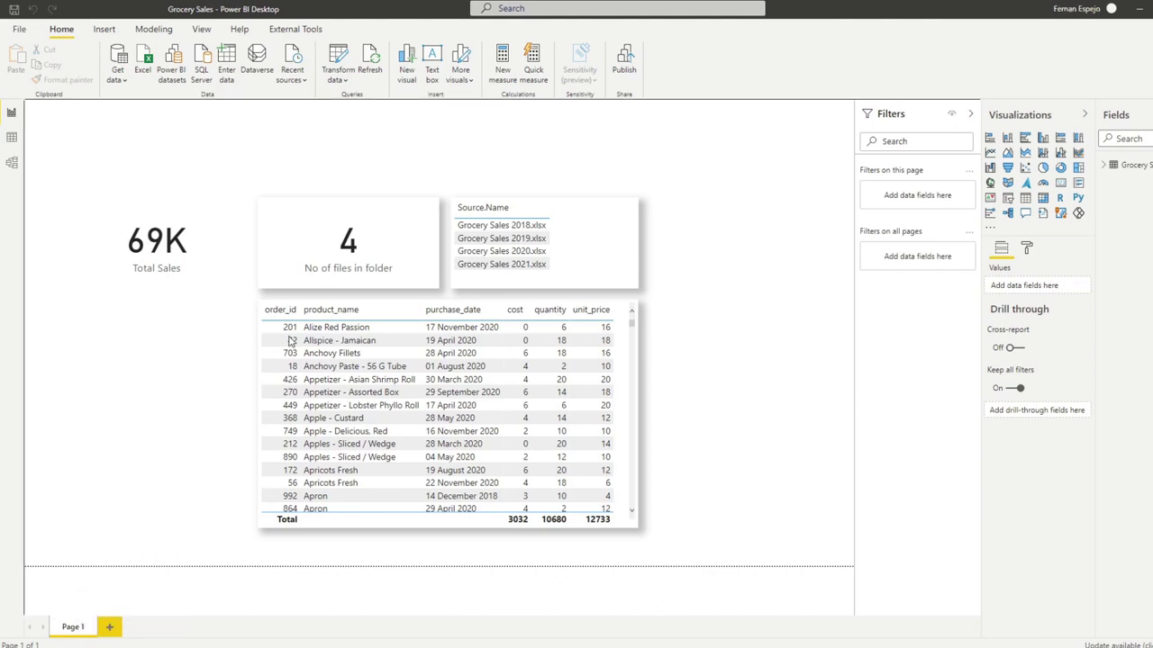
click(277, 245)
key(Delete)
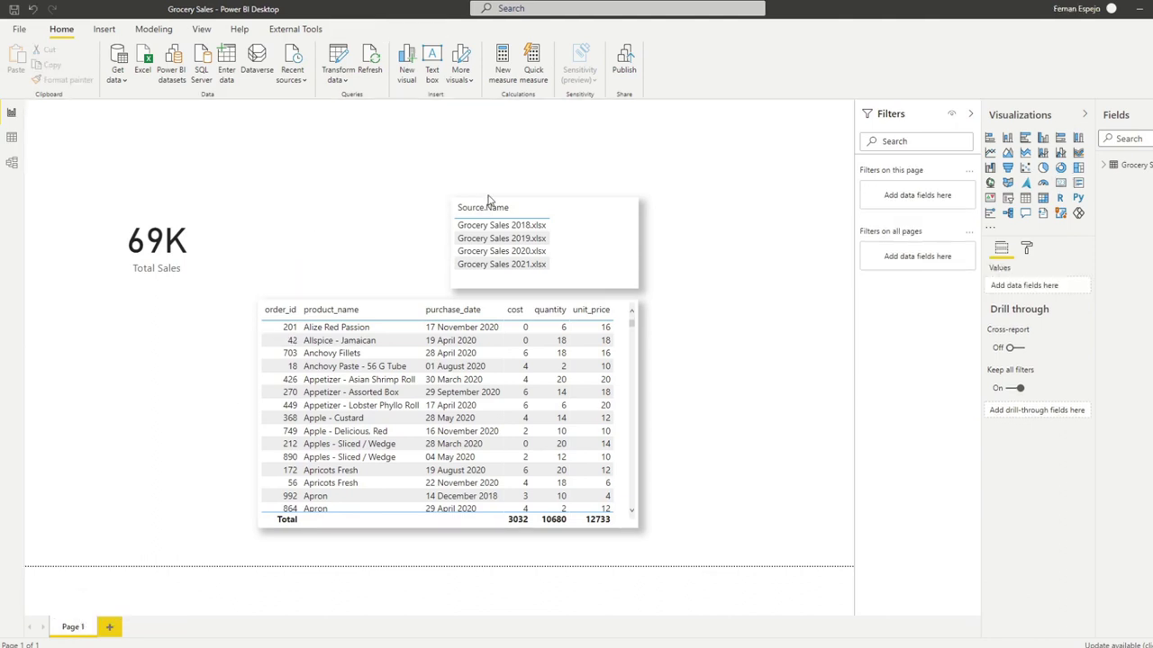
click(480, 231)
key(Delete)
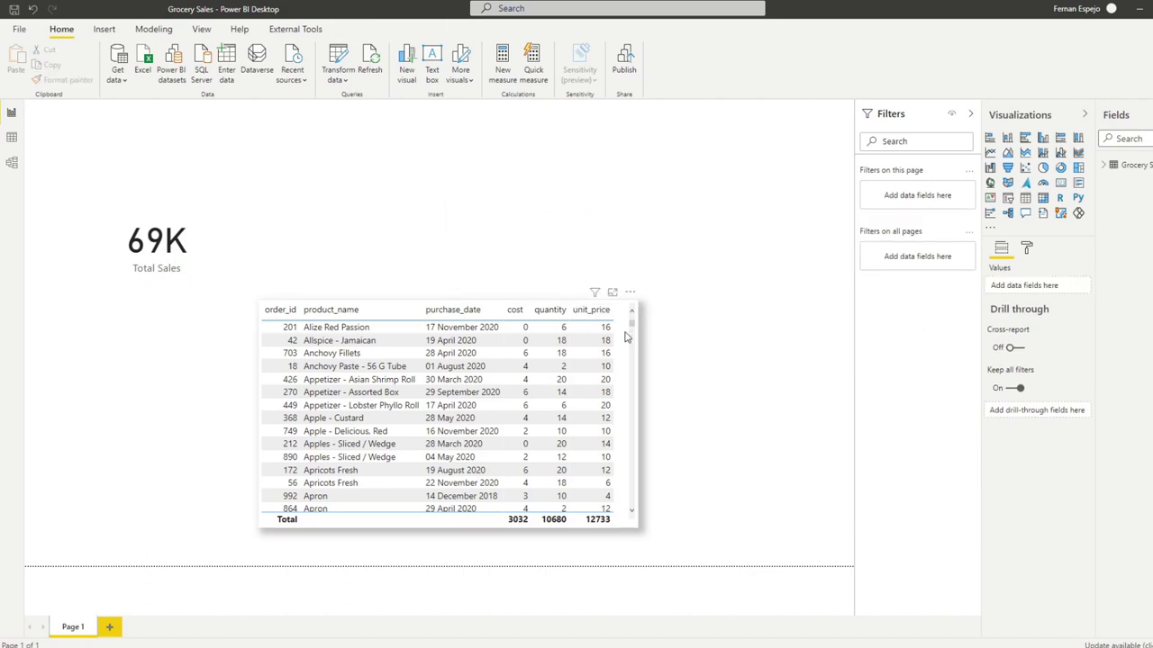
click(627, 337)
key(Delete)
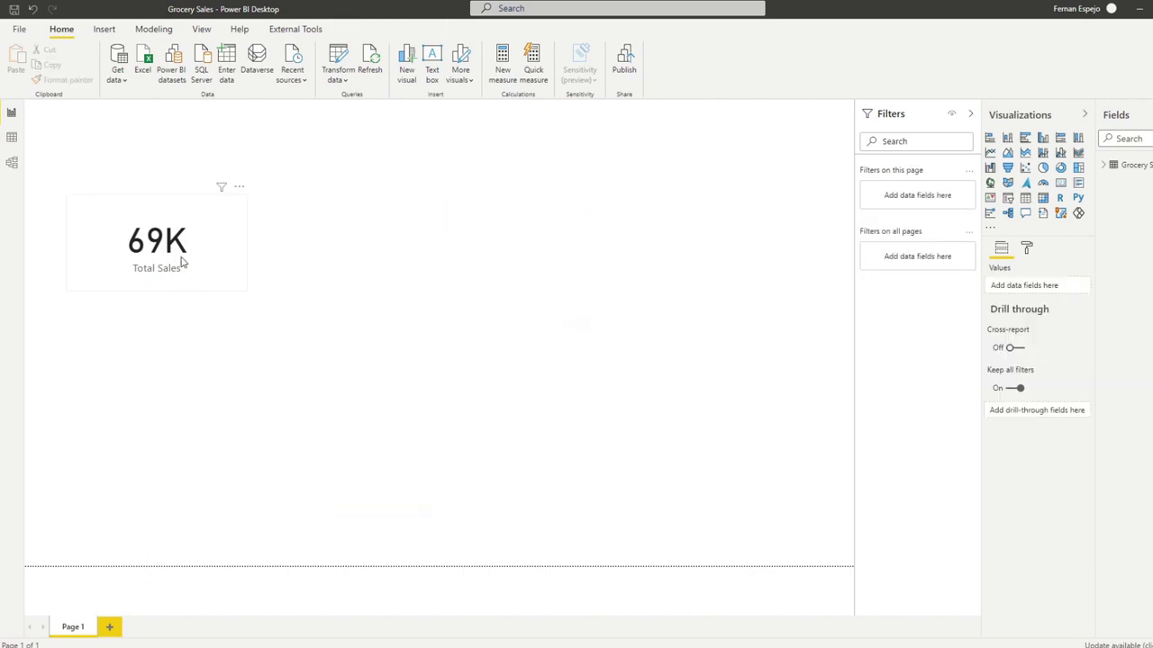
click(183, 263)
key(Delete)
Step: Delete the Total Sales measure from the Grocery Sales model and publish the file
click(1103, 166)
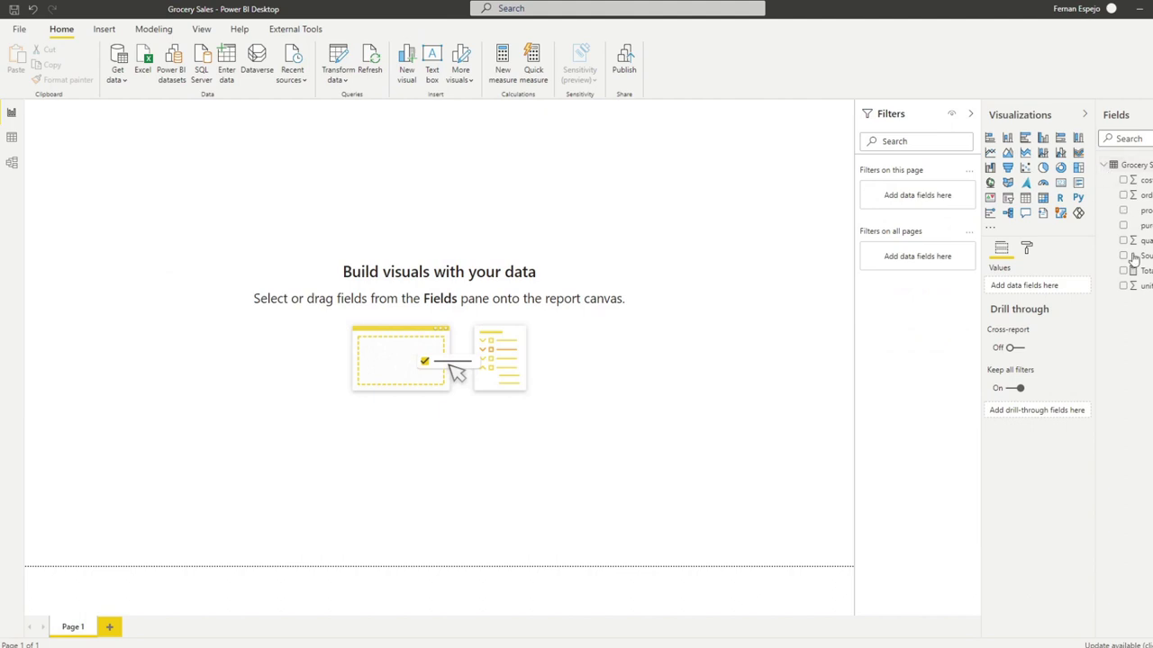
right_click(1142, 270)
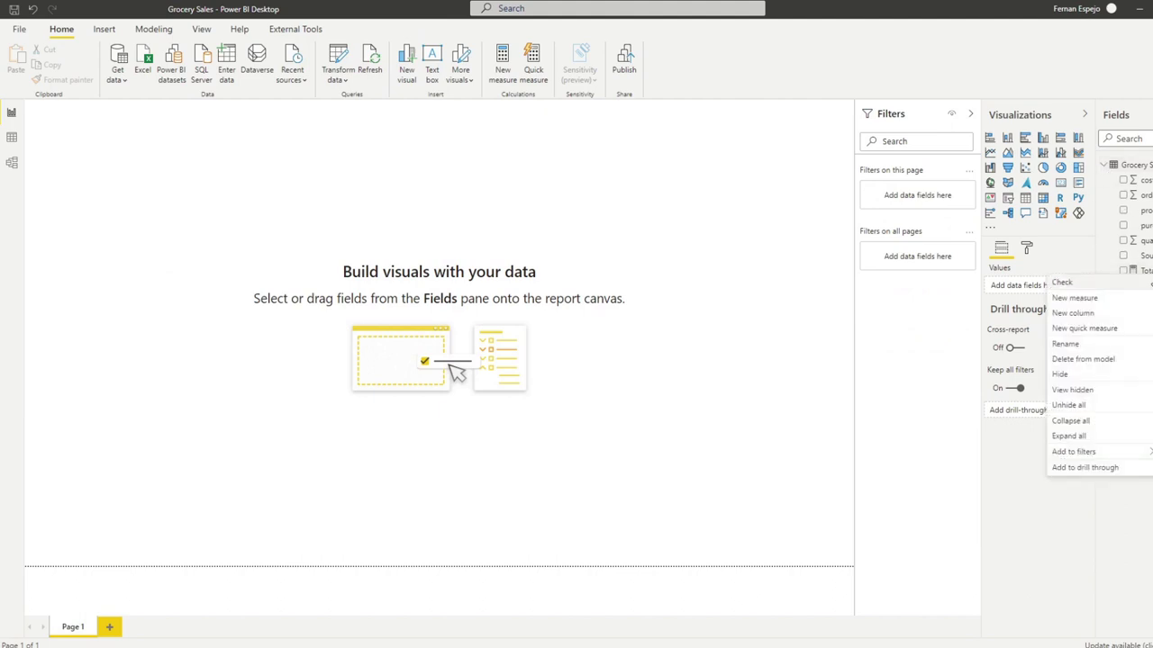
click(1113, 366)
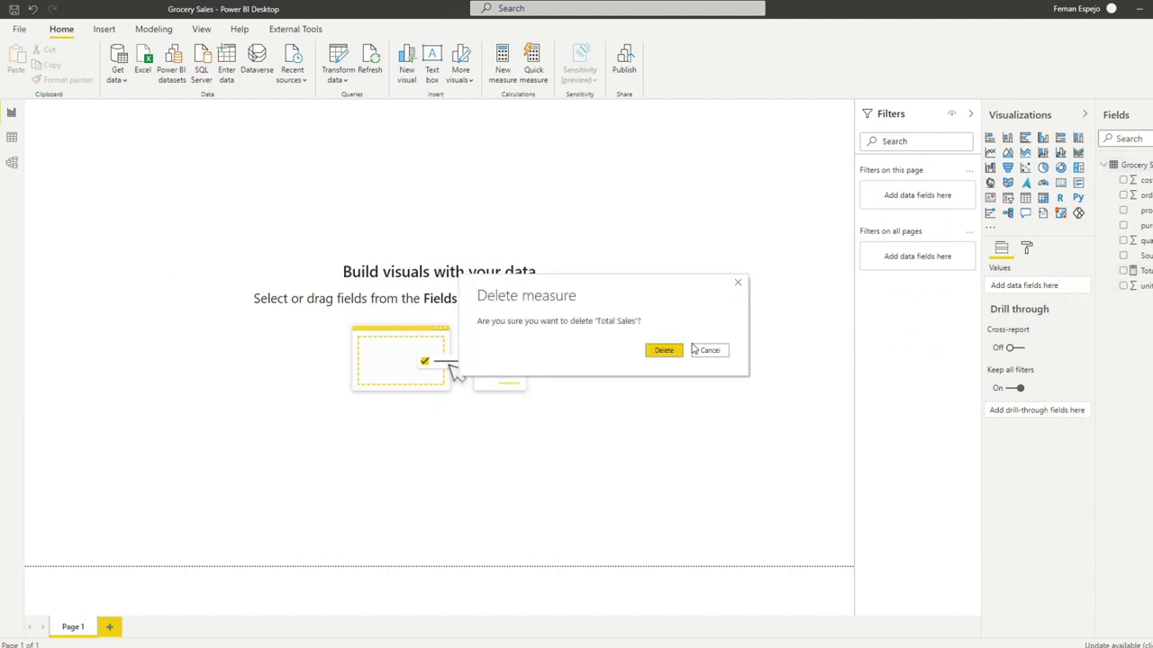
click(671, 351)
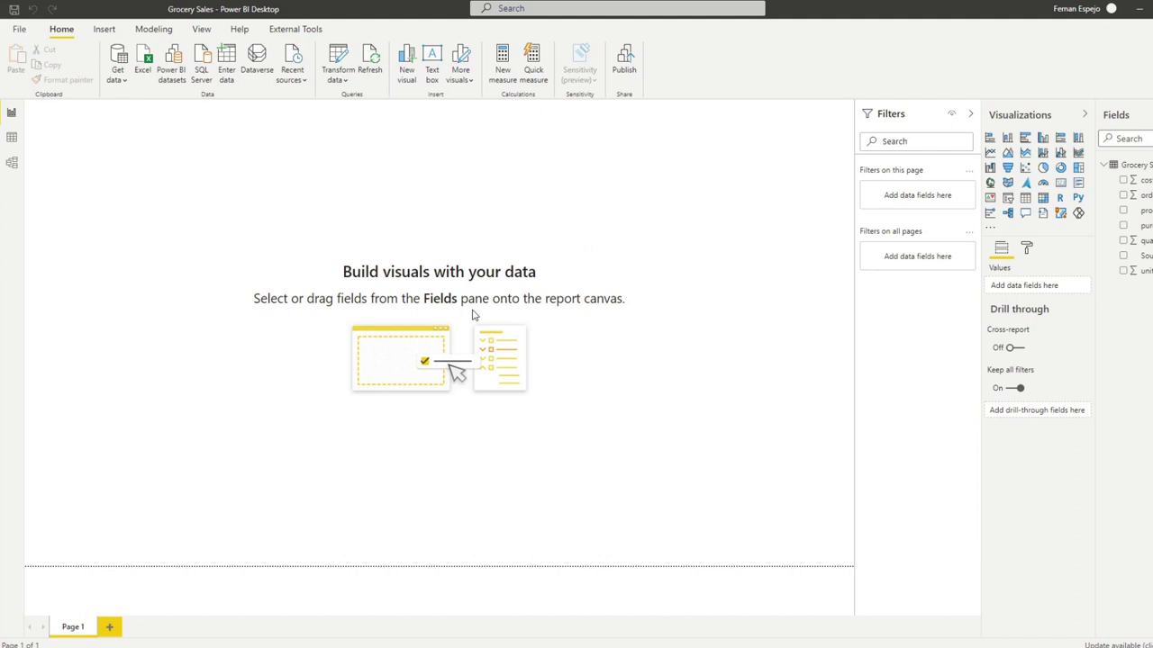
click(628, 72)
Step: Save the changes and show the workspace lineage view, closing the extra browser tabs
click(658, 351)
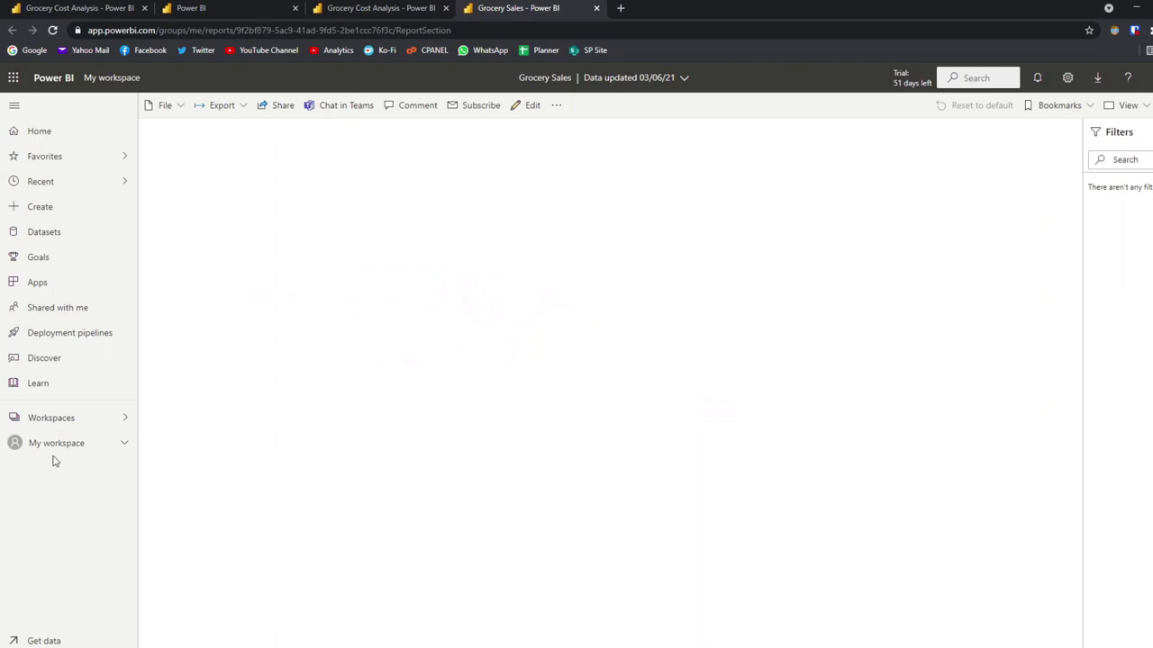
click(557, 106)
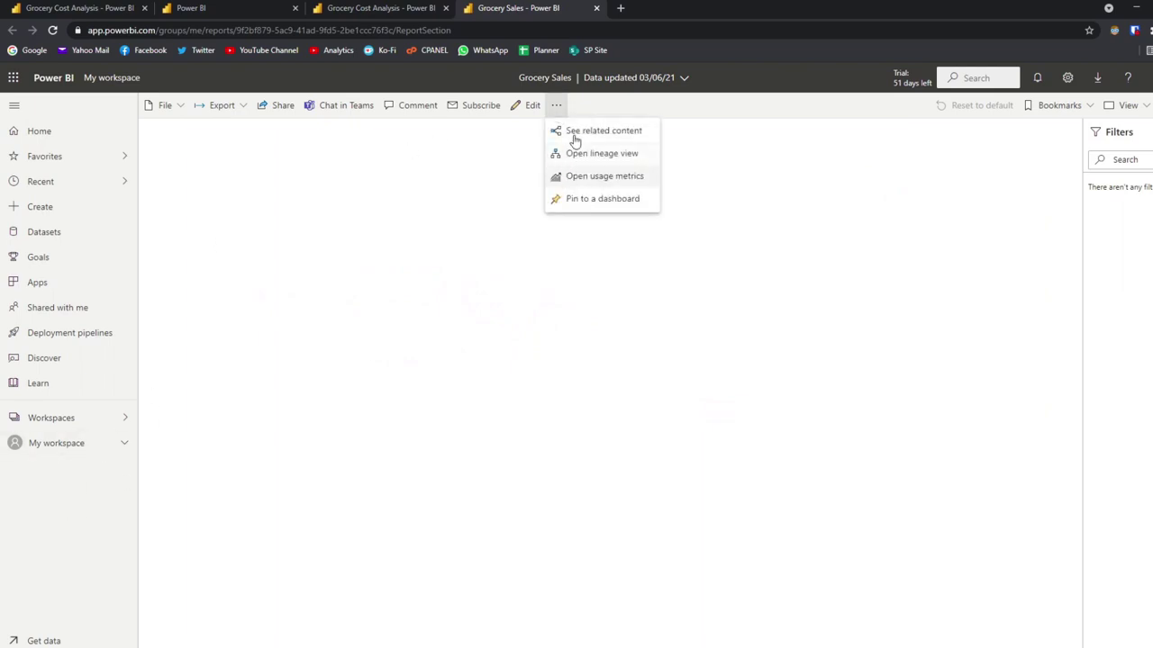
click(580, 154)
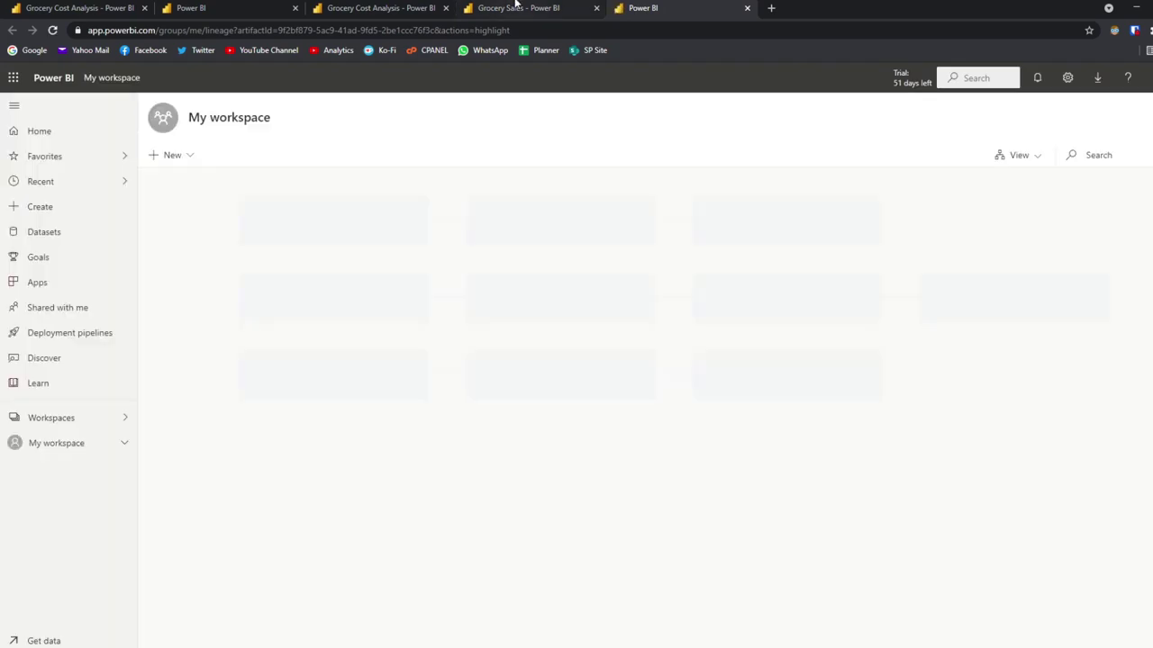
middle_click(509, 8)
middle_click(358, 9)
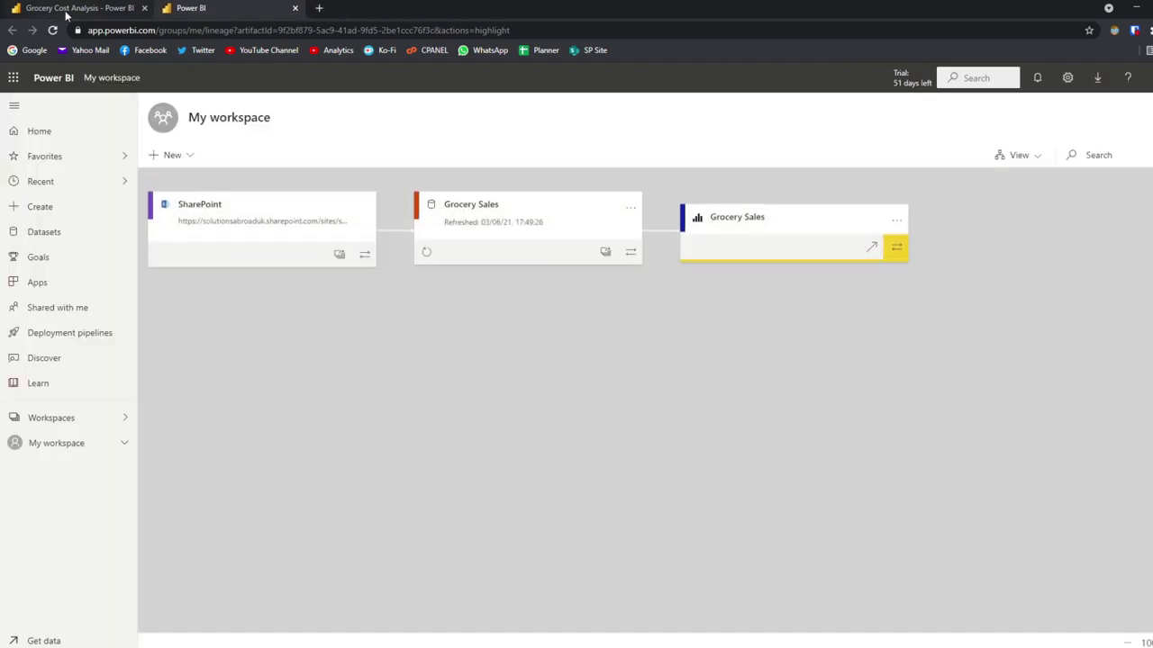
middle_click(96, 8)
middle_click(95, 8)
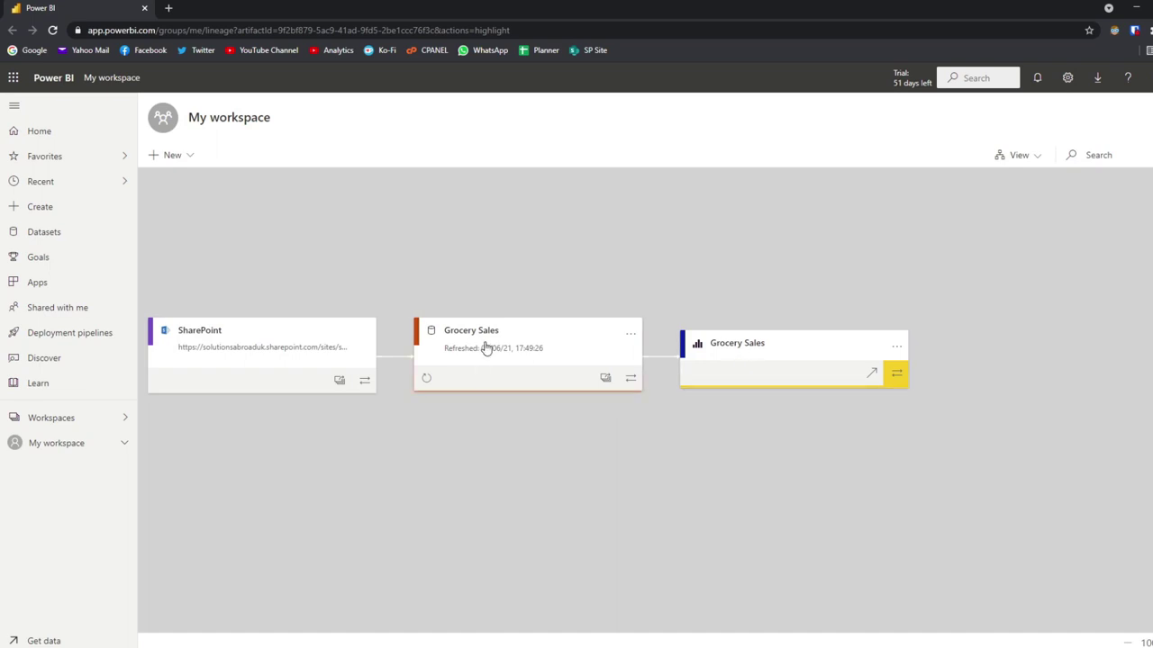
Step: Delete the Grocery Sales report, leaving only the dataset in the lineage
click(896, 346)
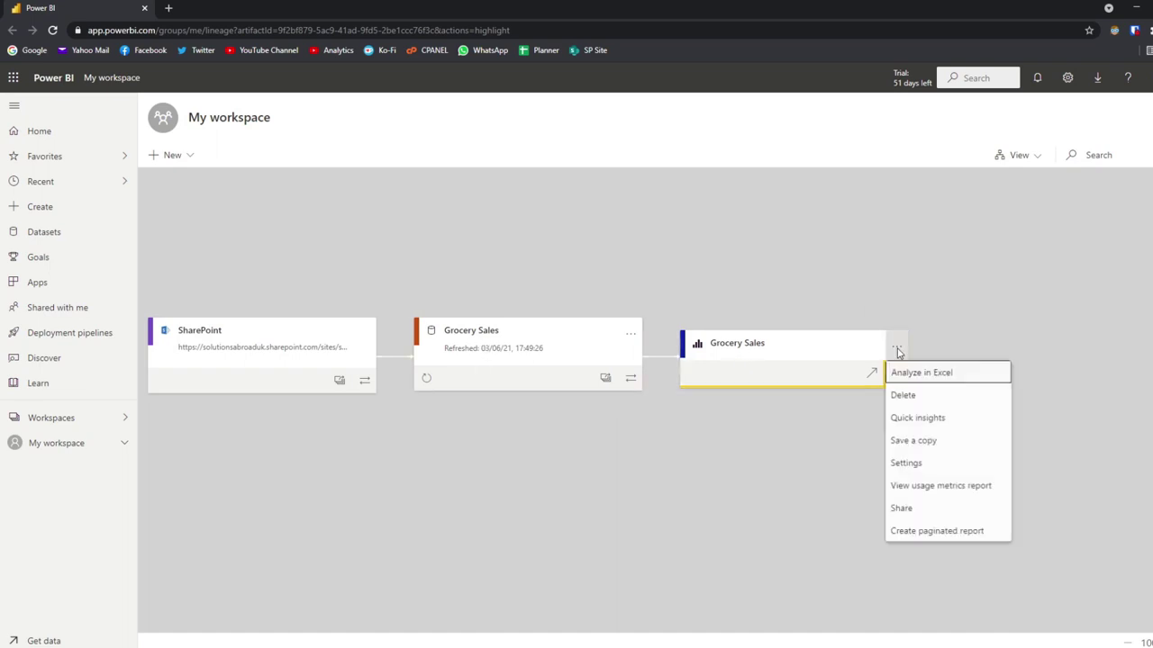
click(902, 398)
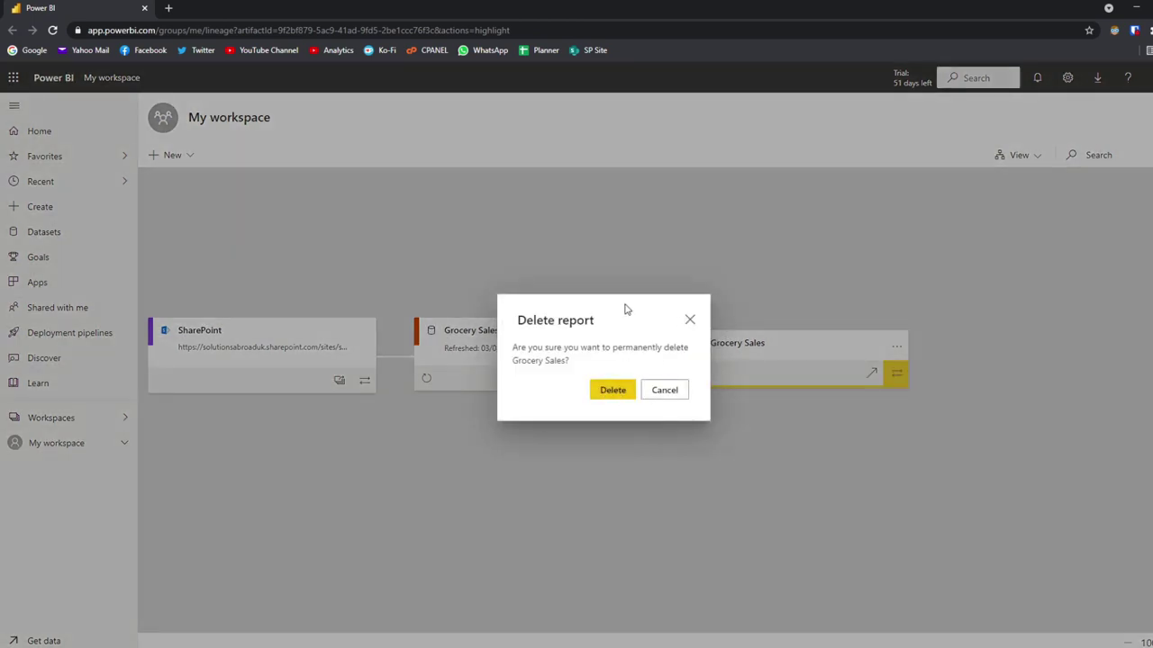
click(608, 400)
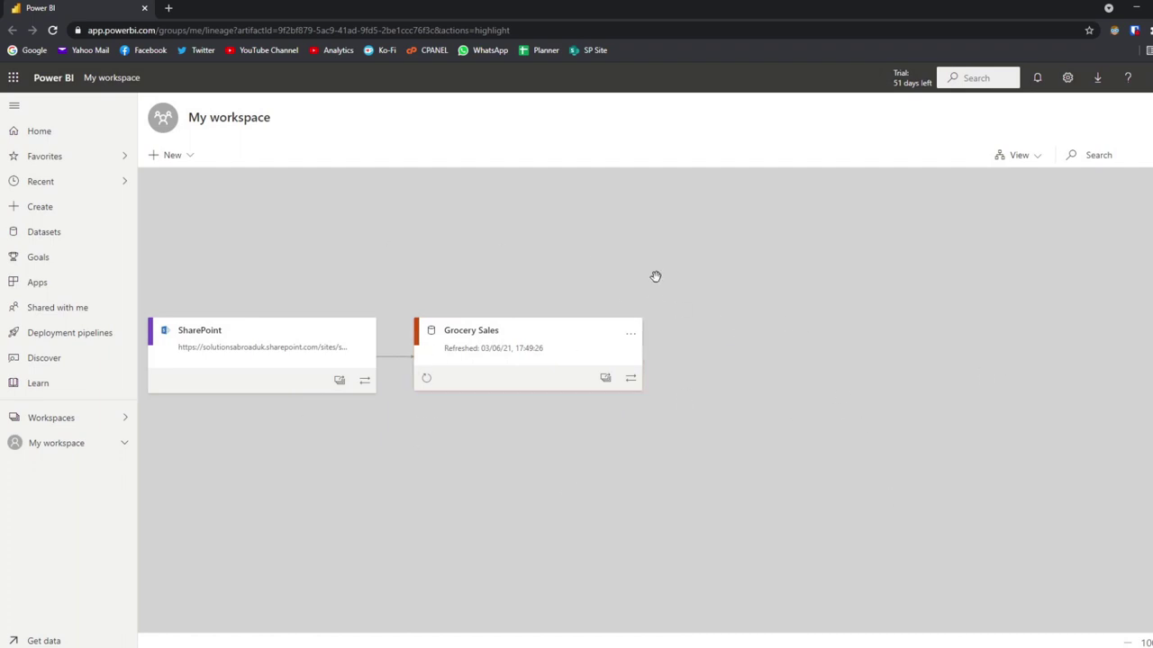
drag(395, 468, 476, 476)
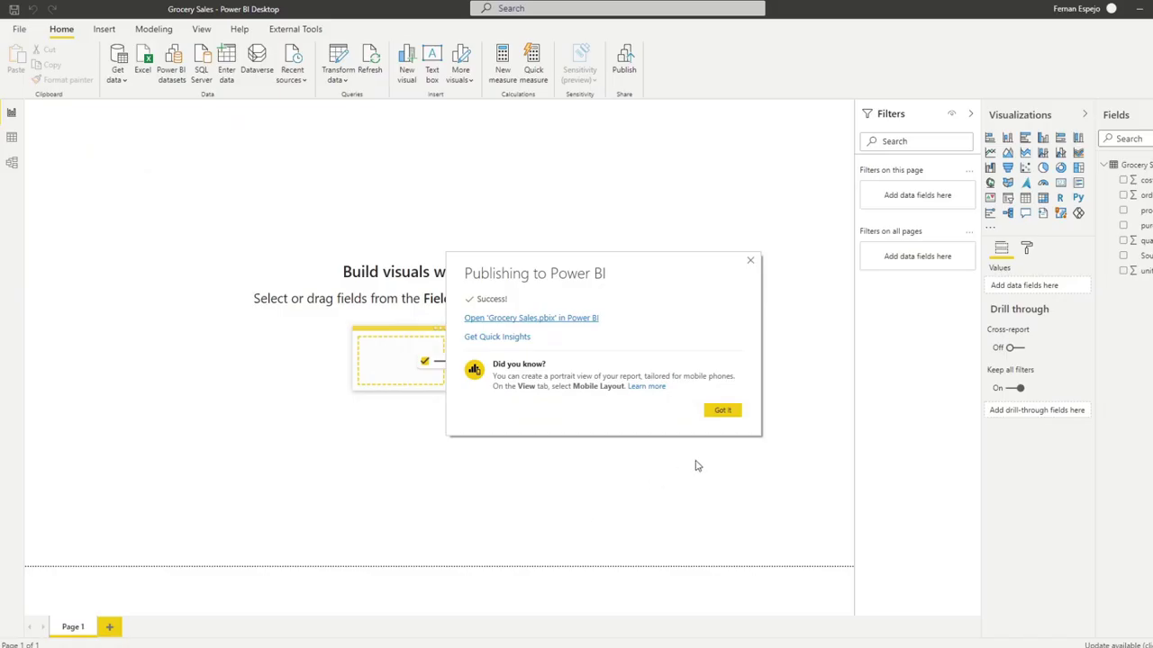
click(723, 408)
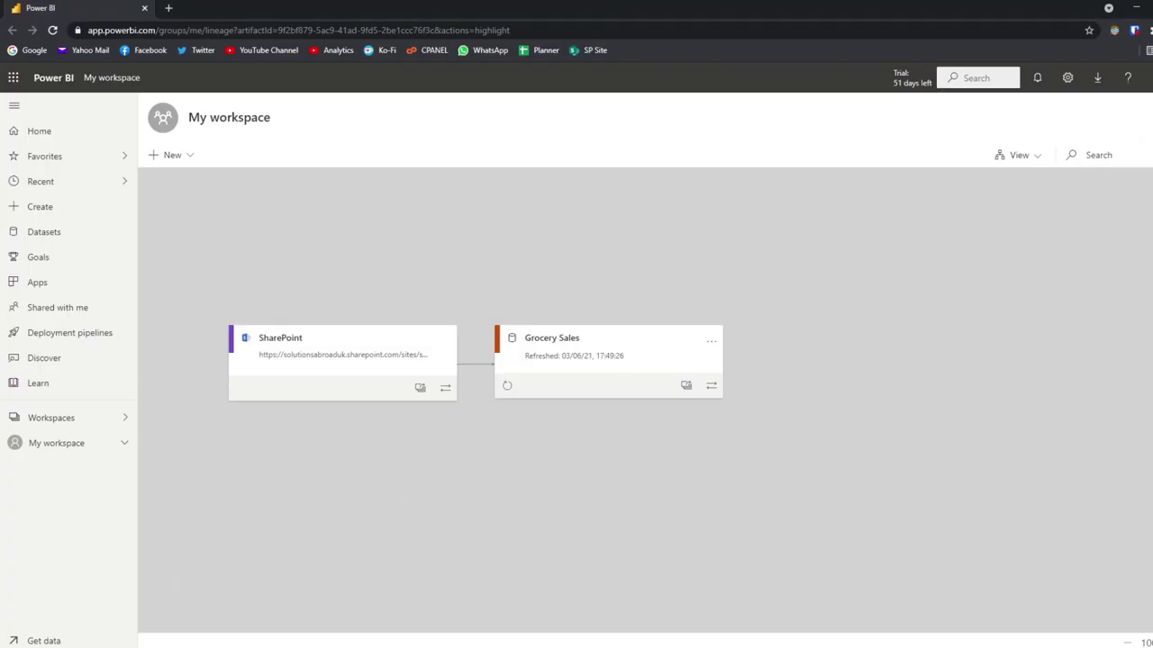
Step: Launch Grocery Sales Analysis from the Grocery Sales folder and select its 69K Total Sales card
key(alt+Tab)
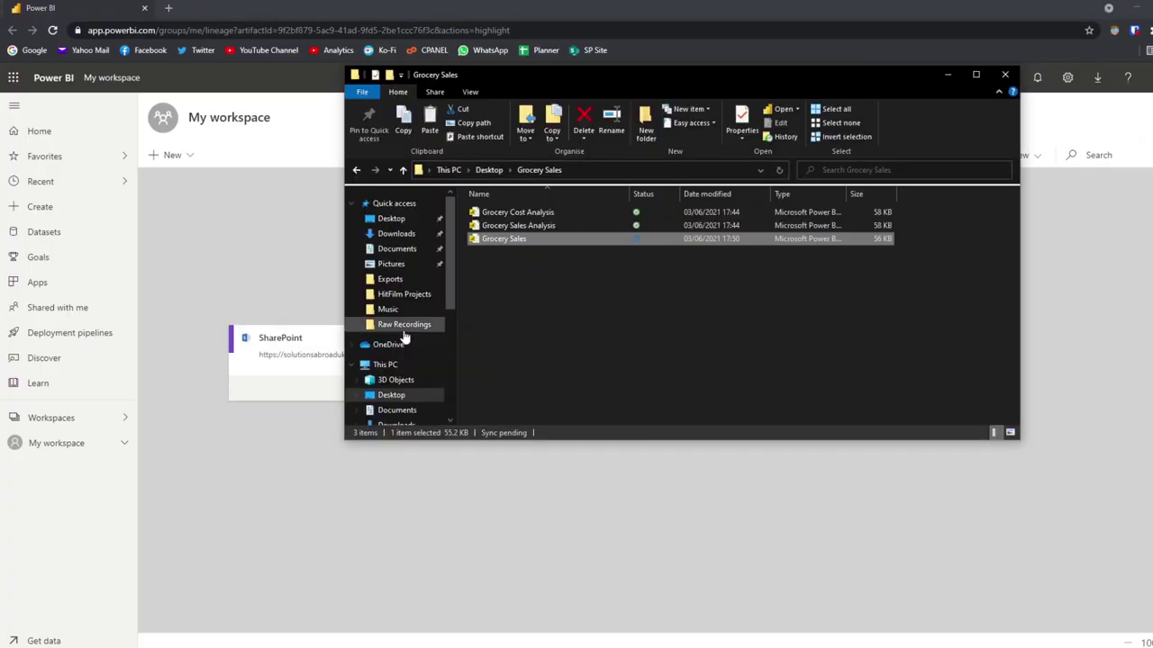
click(506, 225)
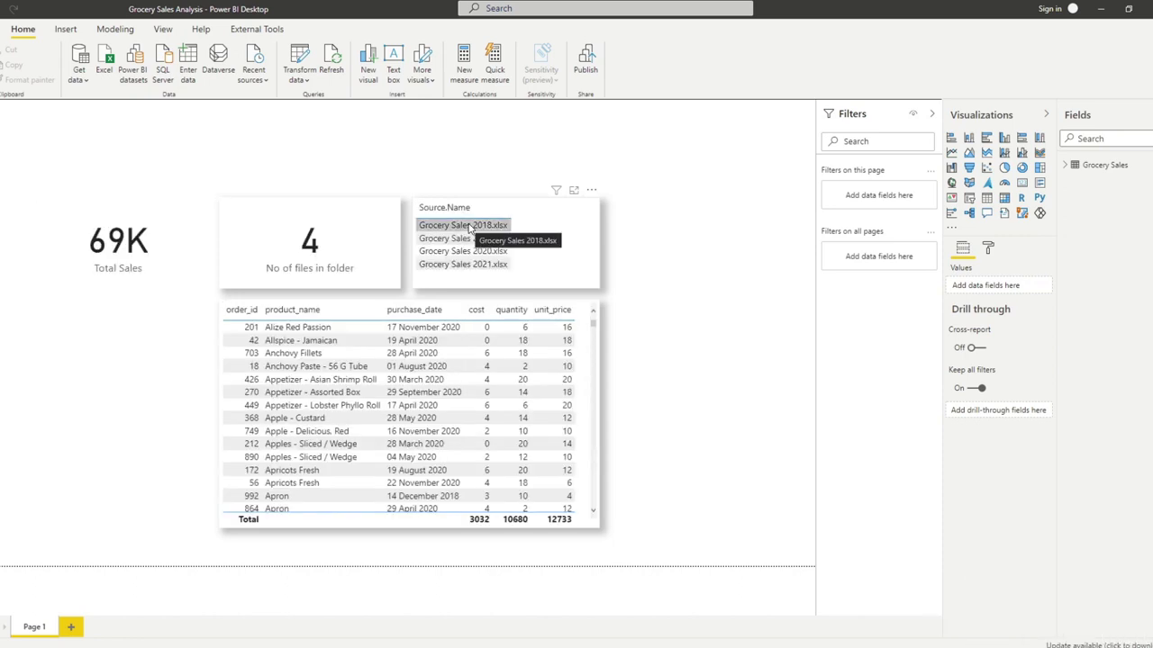
click(116, 266)
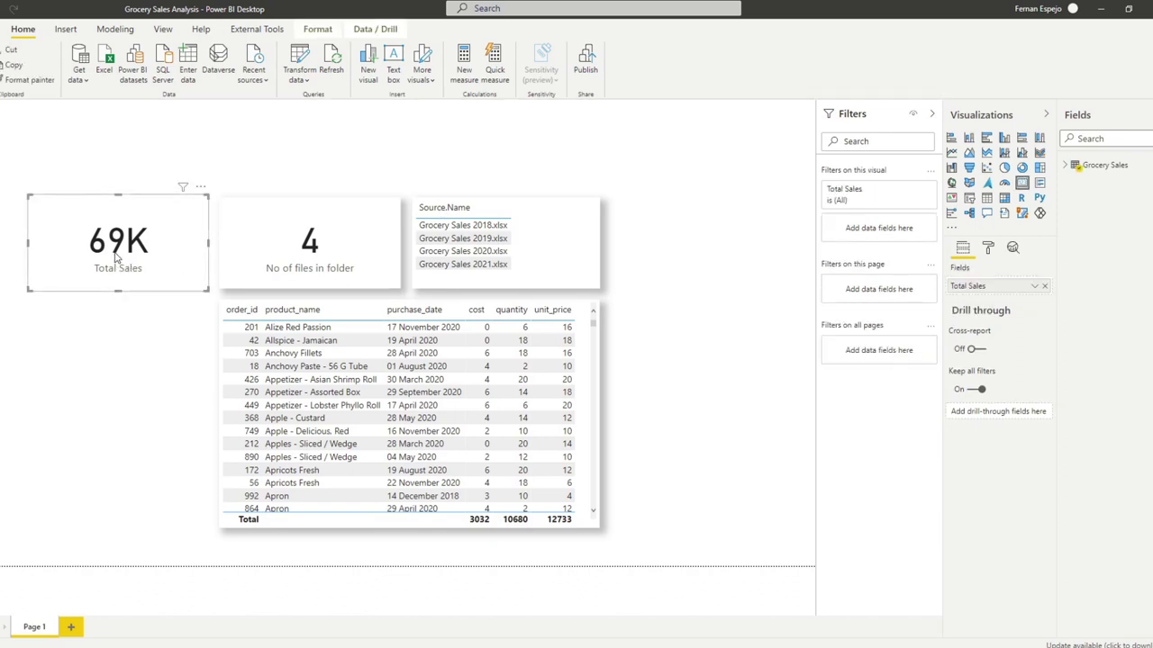
Step: Remove the Total Sales card and delete the Grocery Sales table from the model
key(Delete)
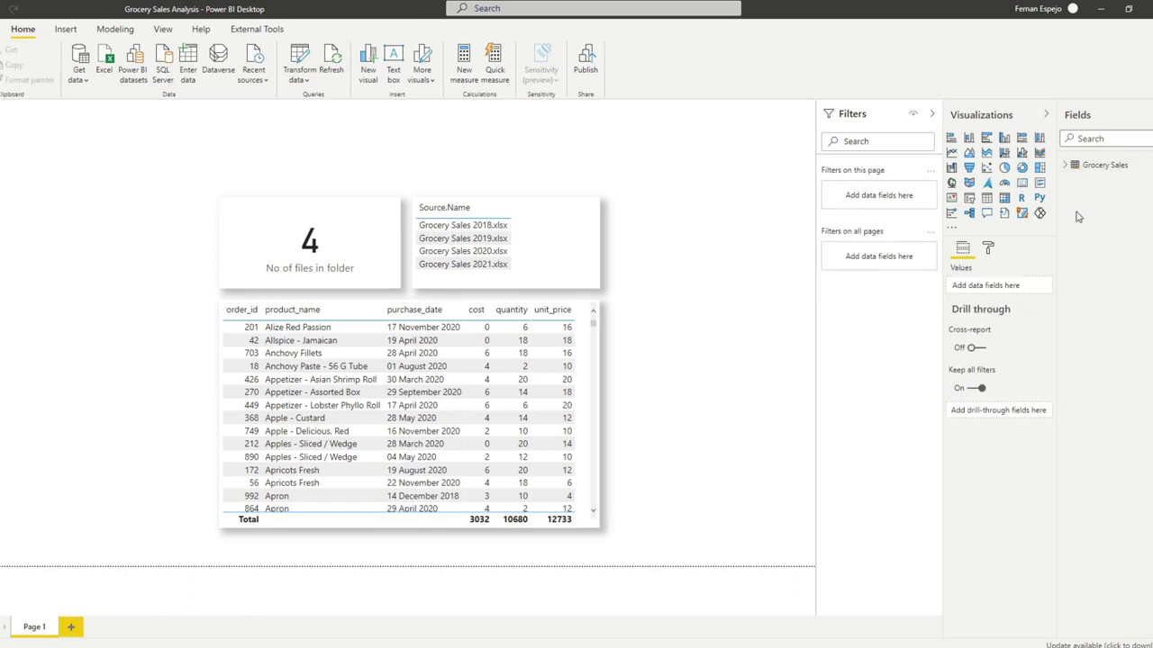
click(1065, 167)
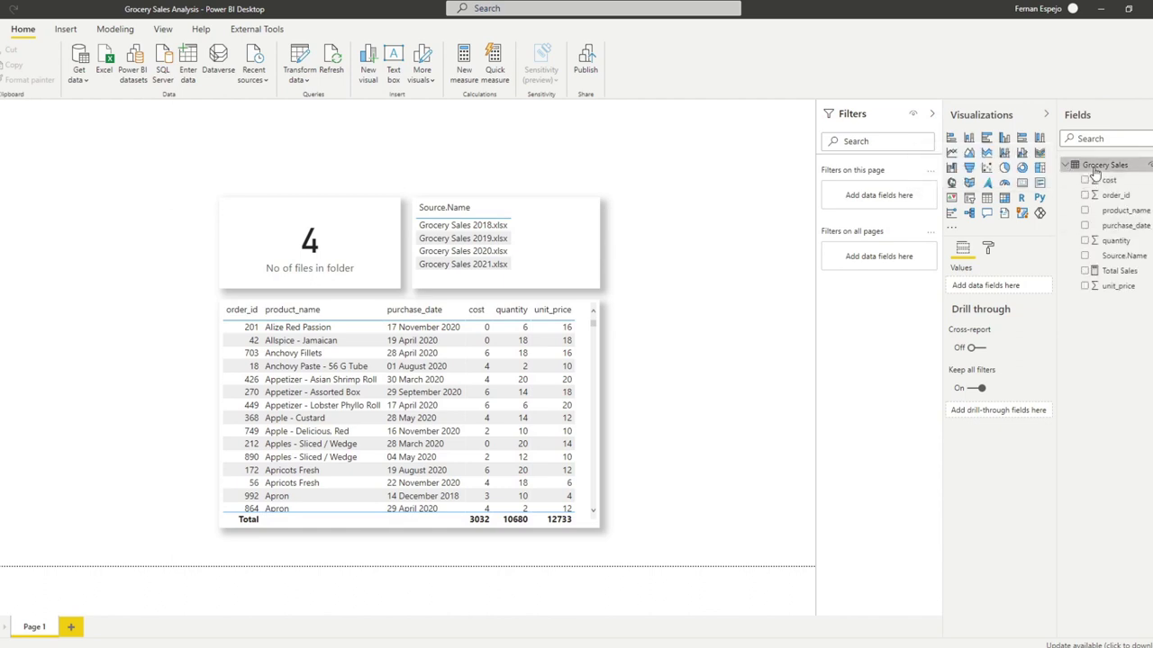
right_click(1096, 174)
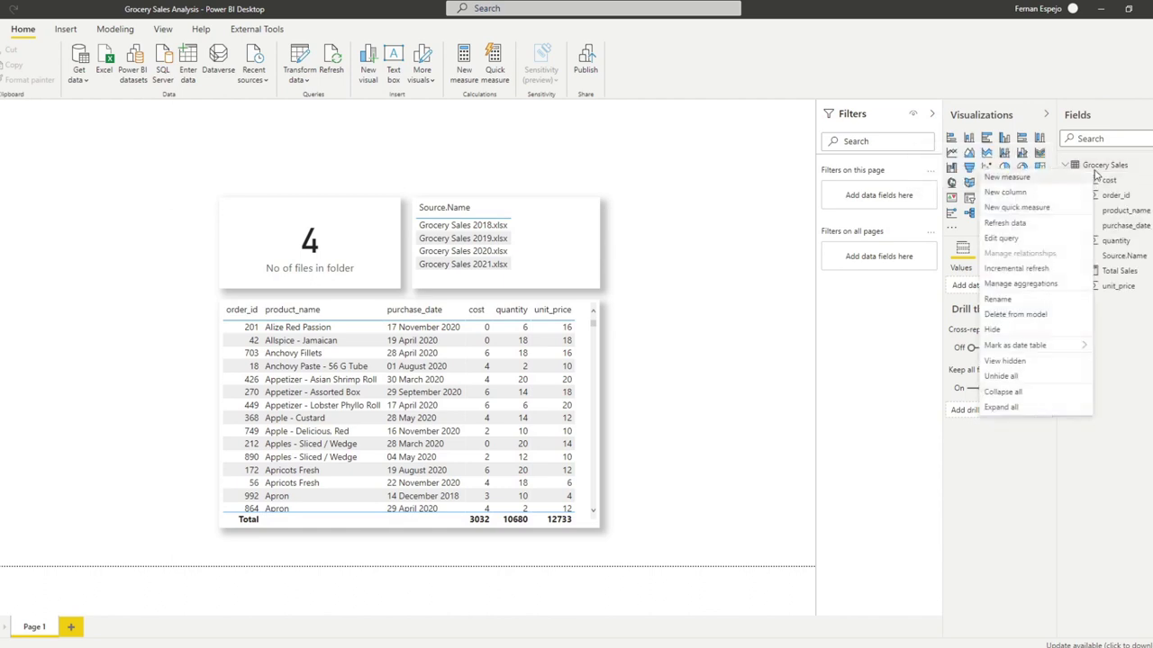
click(1039, 316)
click(625, 351)
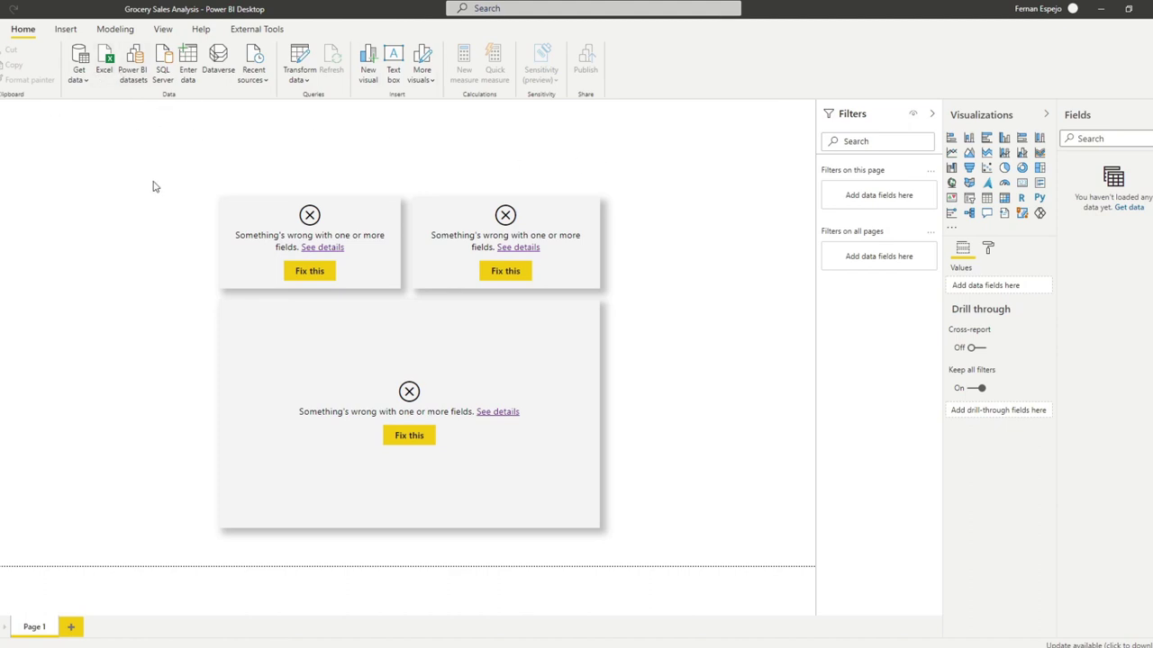
Step: Attempt a live connection to Power BI datasets, then dismiss the warning that blocks it
click(133, 72)
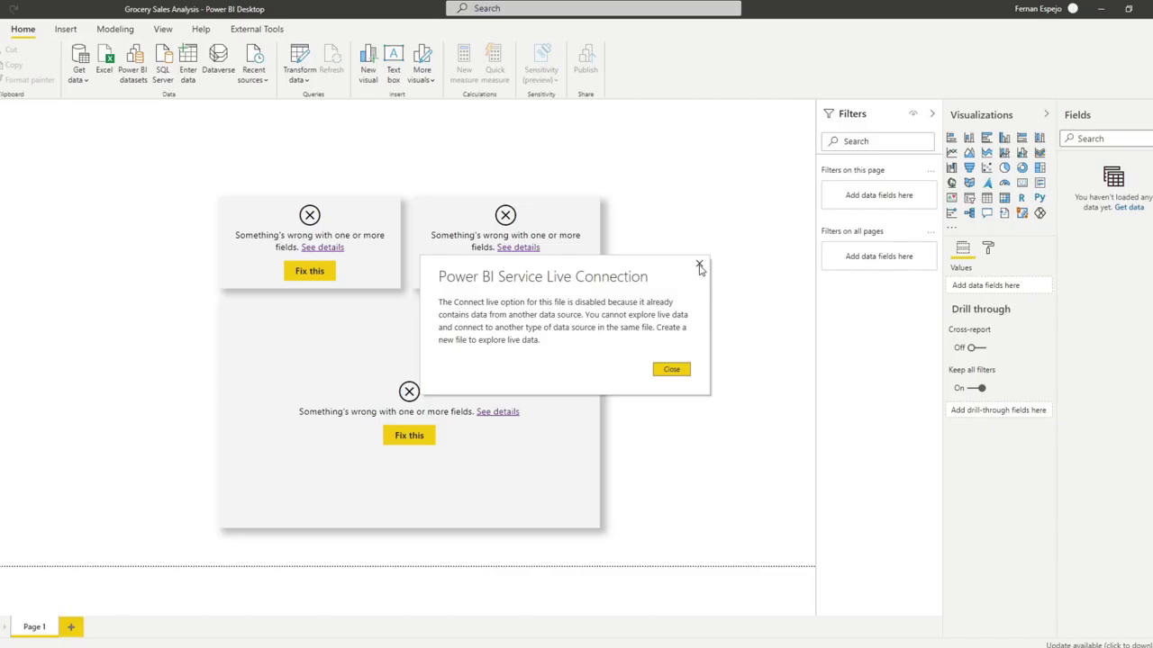
click(699, 266)
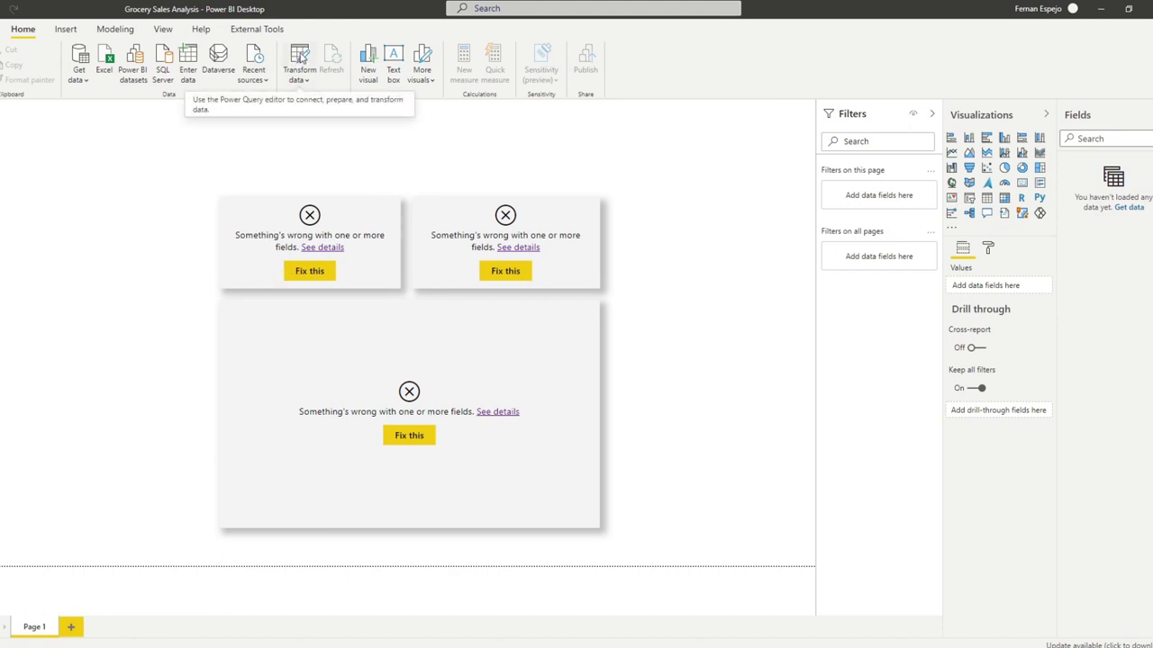
click(301, 57)
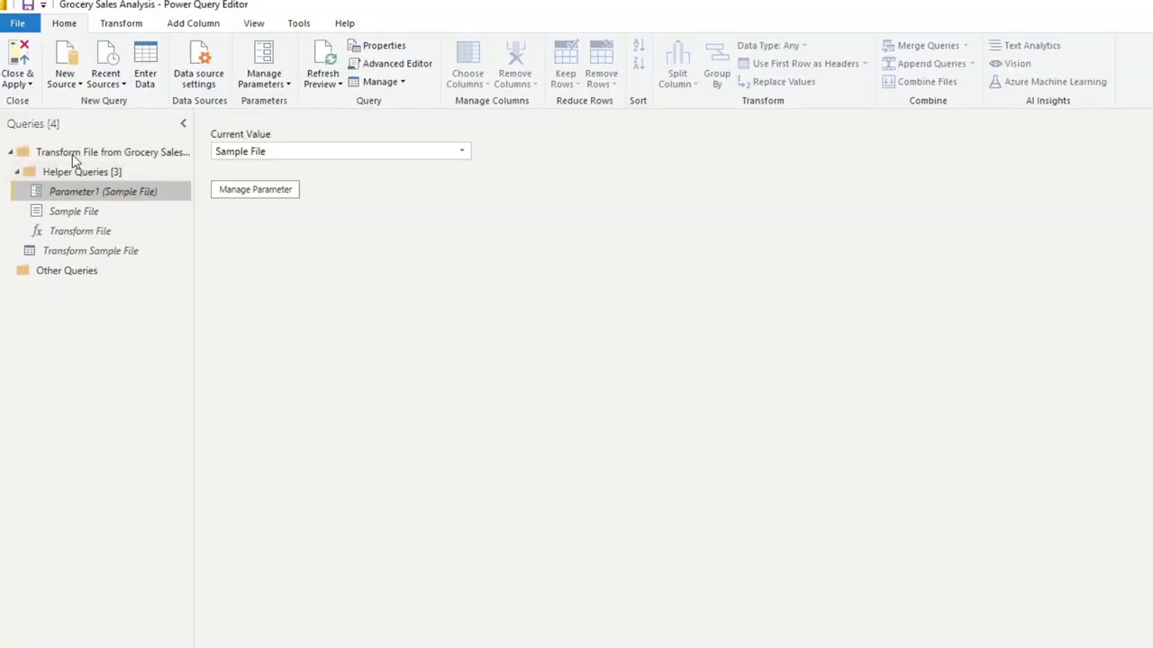
Step: Delete the Transform File query group with all its queries and apply the changes
click(12, 153)
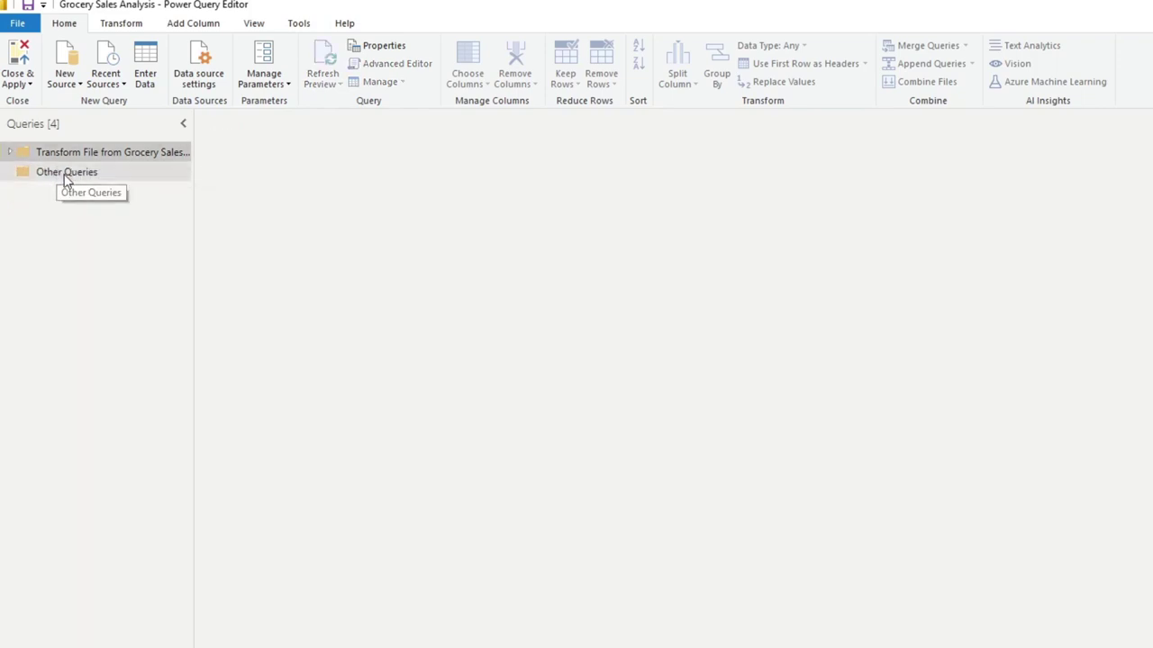
click(57, 176)
ctrl+click(71, 151)
right_click(72, 153)
click(58, 178)
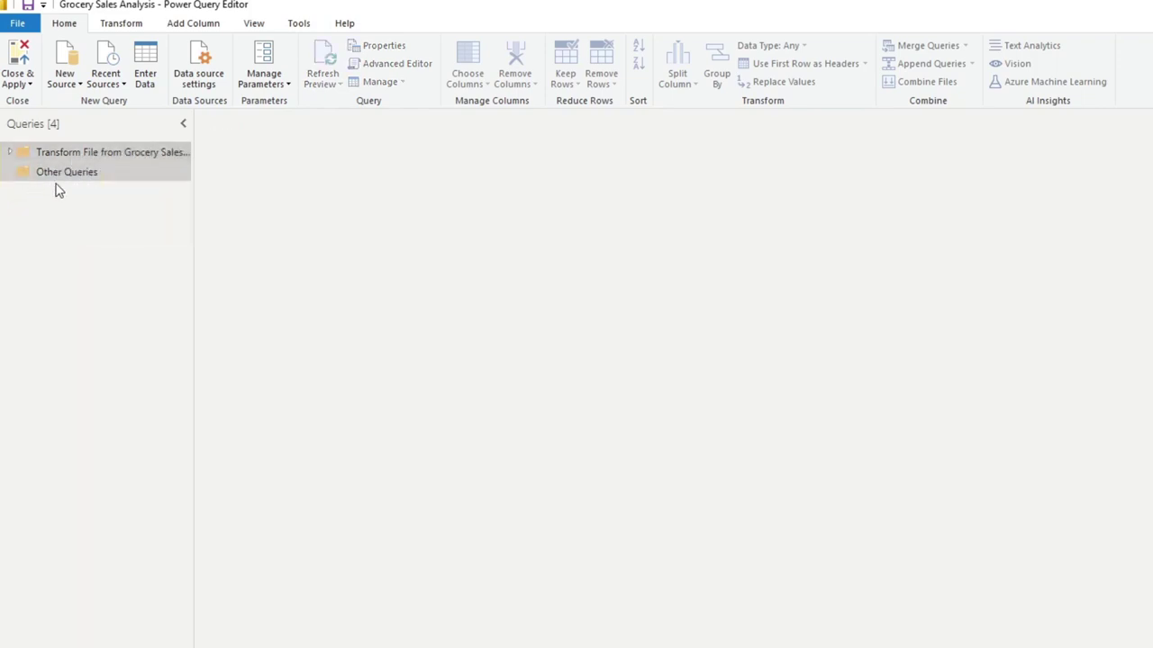
click(64, 151)
right_click(72, 153)
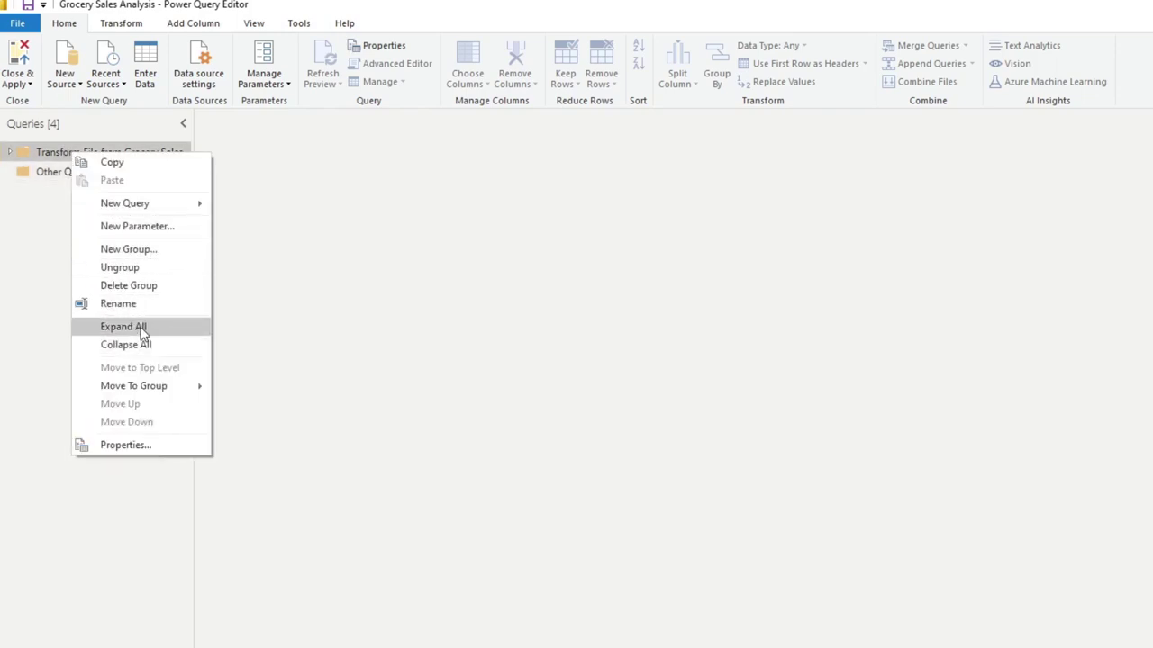
click(154, 288)
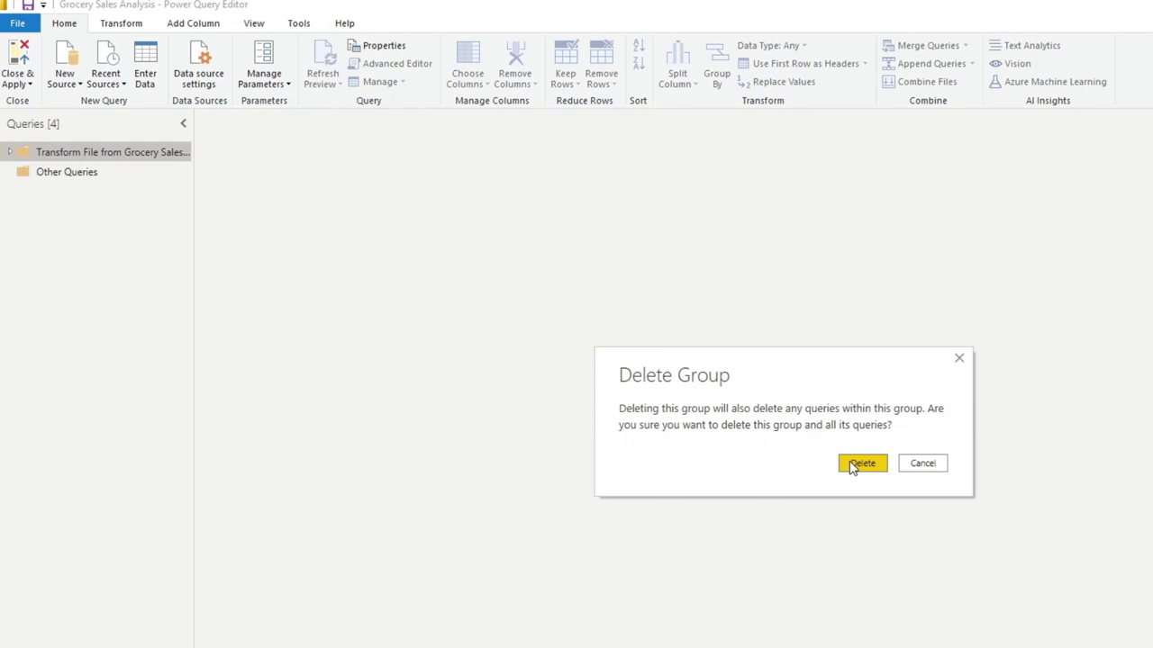
click(852, 463)
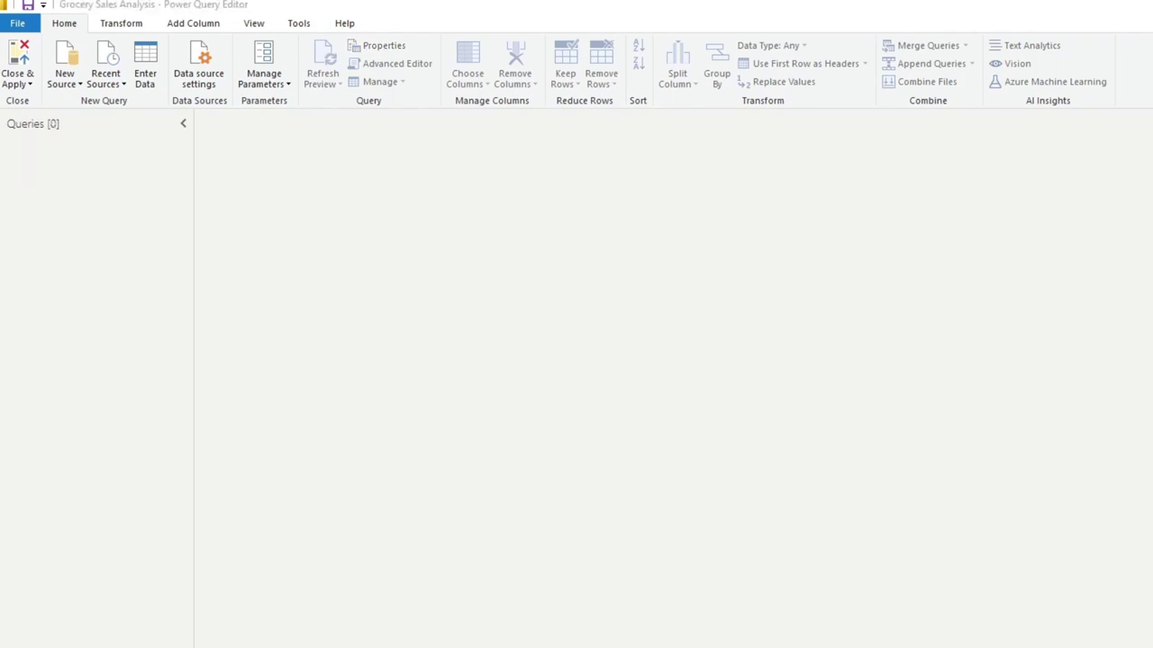
click(18, 54)
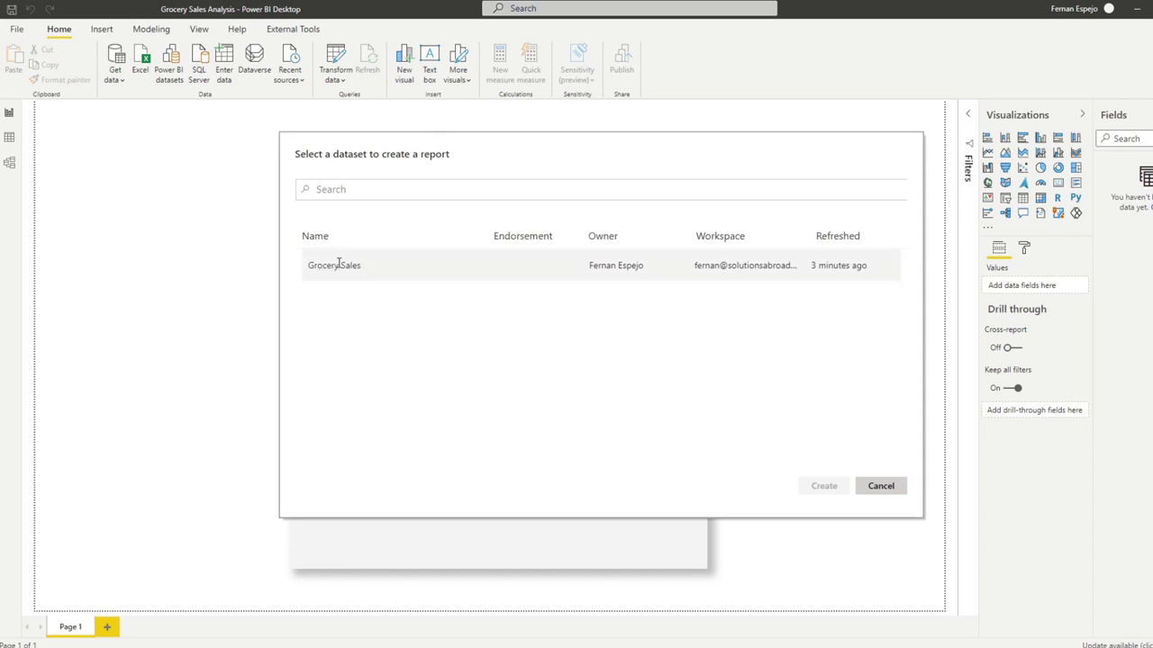
Step: Build the report on the published Grocery Sales dataset and expand its table's fields
click(383, 274)
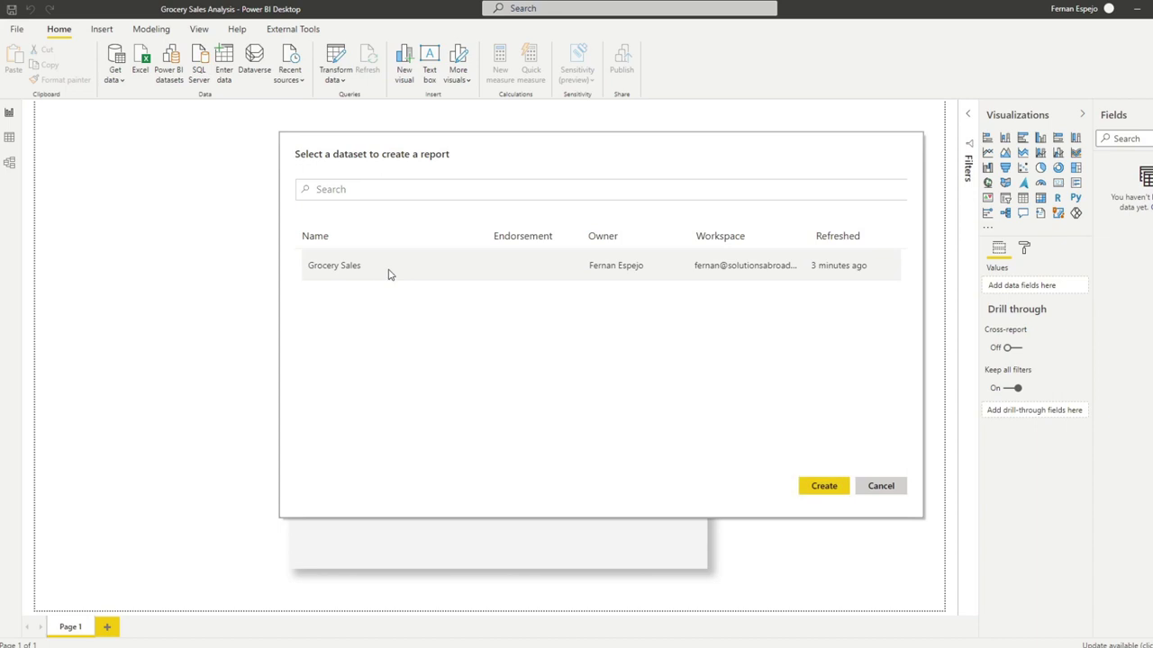
click(818, 489)
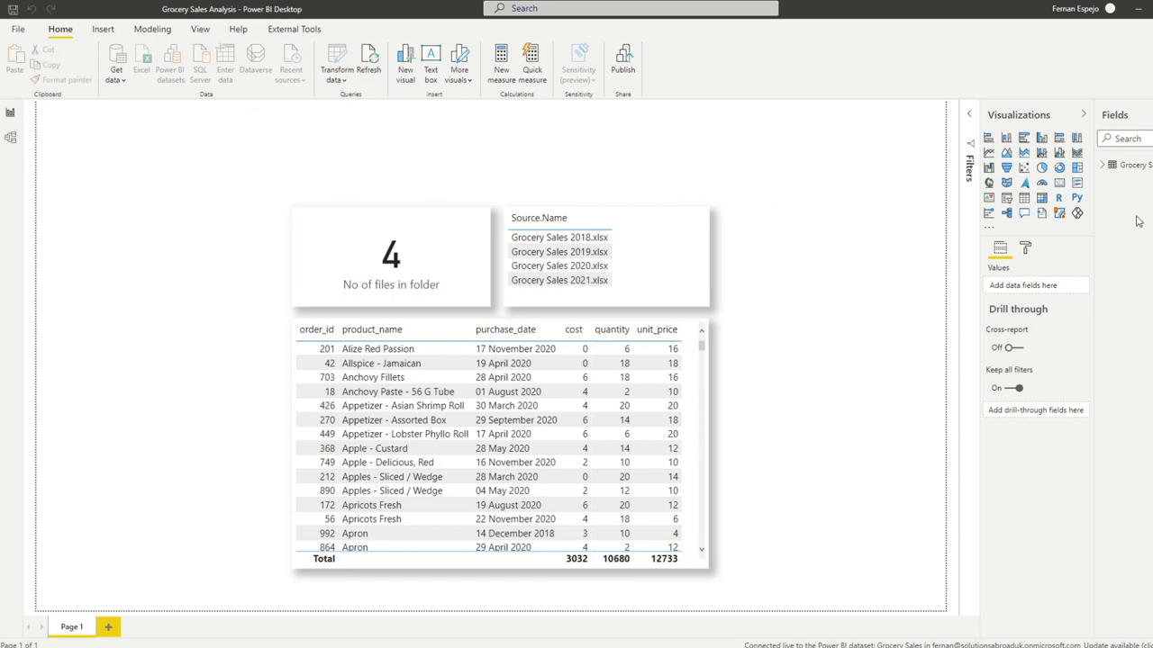
click(1102, 166)
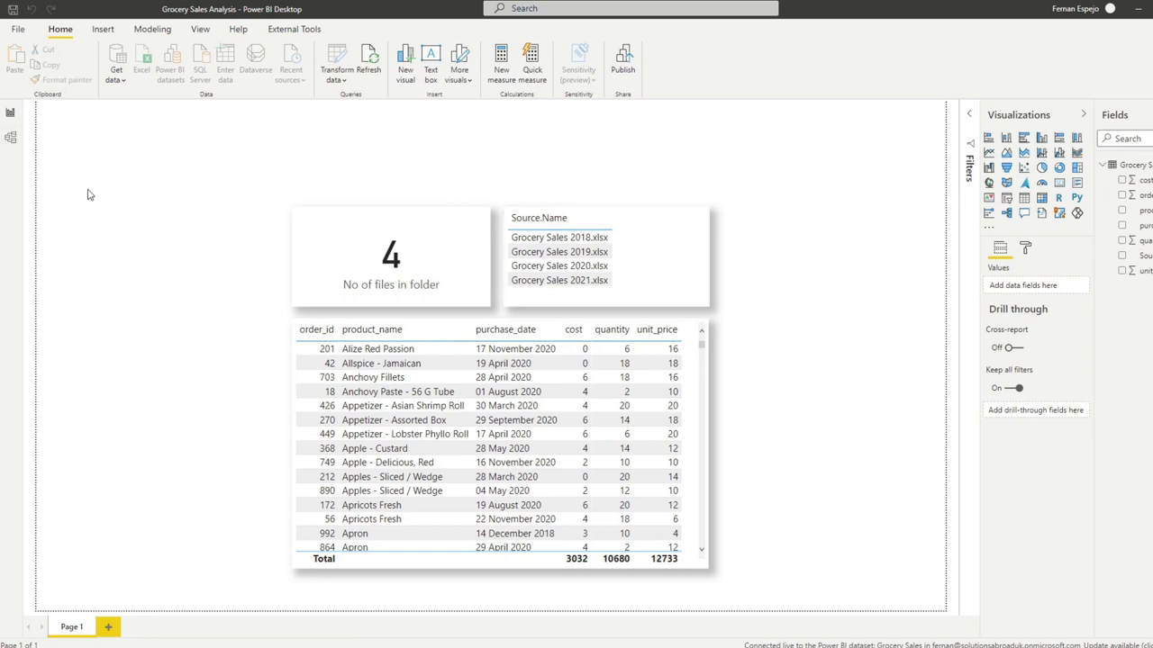
click(118, 79)
click(122, 83)
Step: Save Grocery Sales Analysis, publish it to My workspace, and open it online
click(624, 72)
click(666, 352)
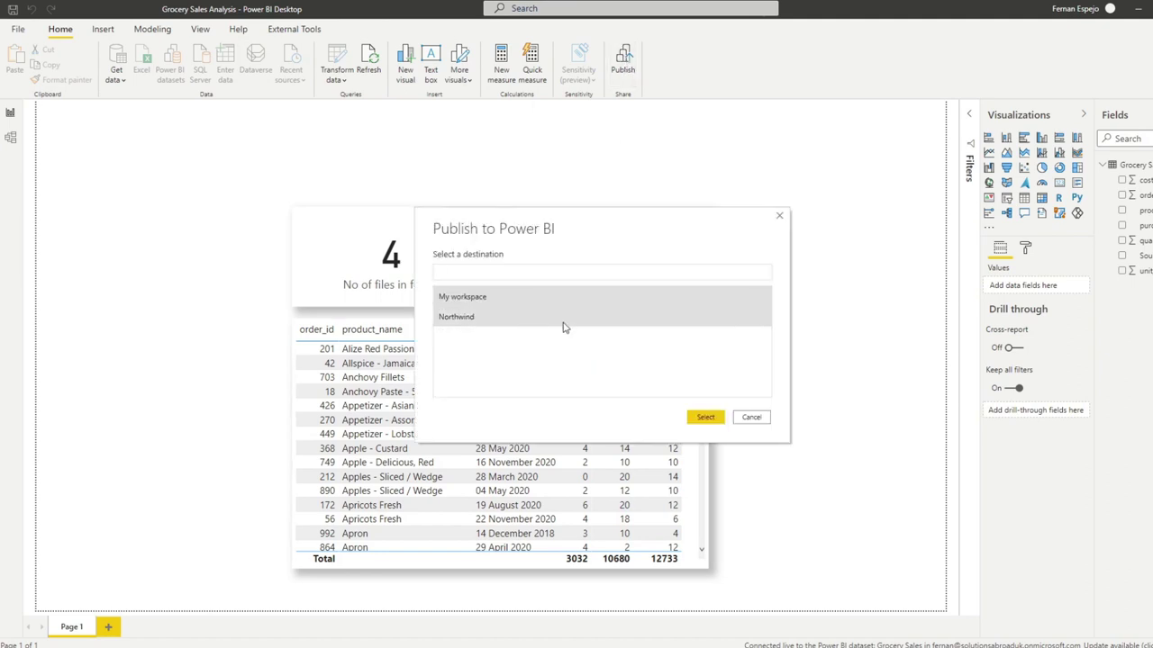
click(706, 417)
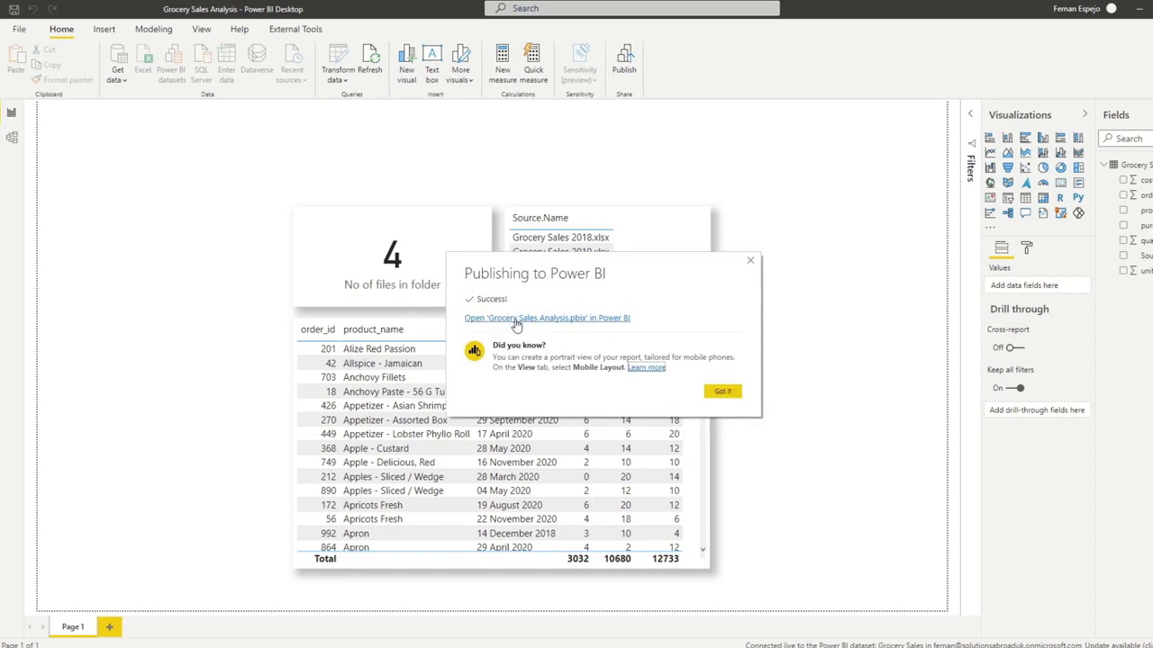
click(517, 320)
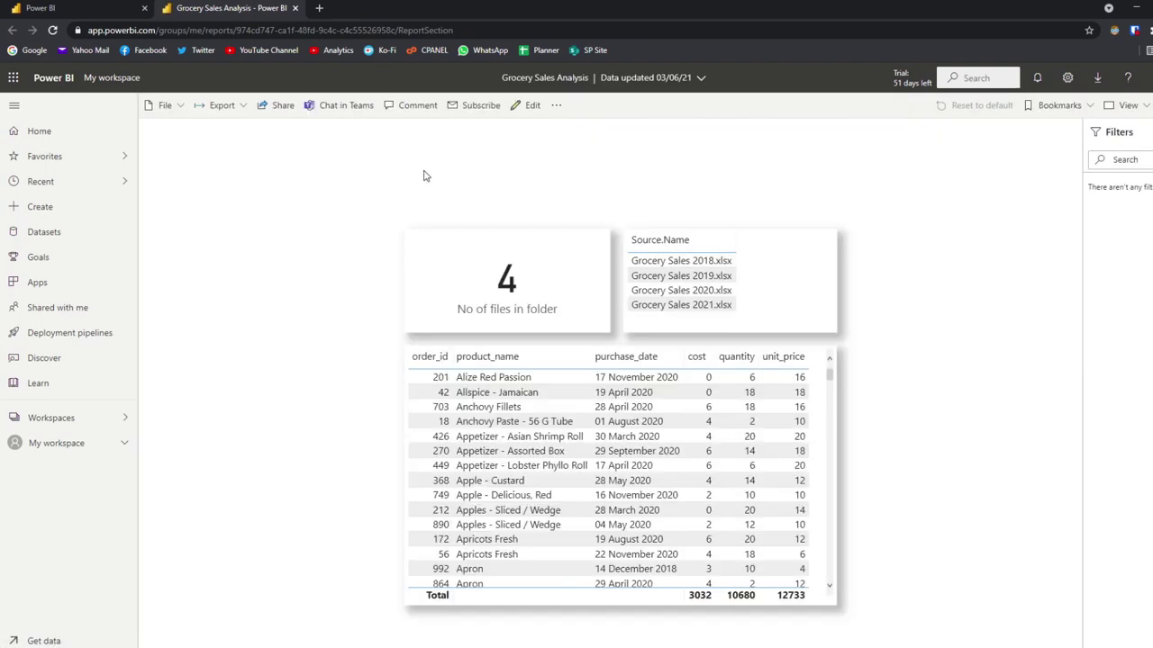
Step: Refresh the My workspace lineage, then open Grocery Cost Analysis and its queries
click(106, 15)
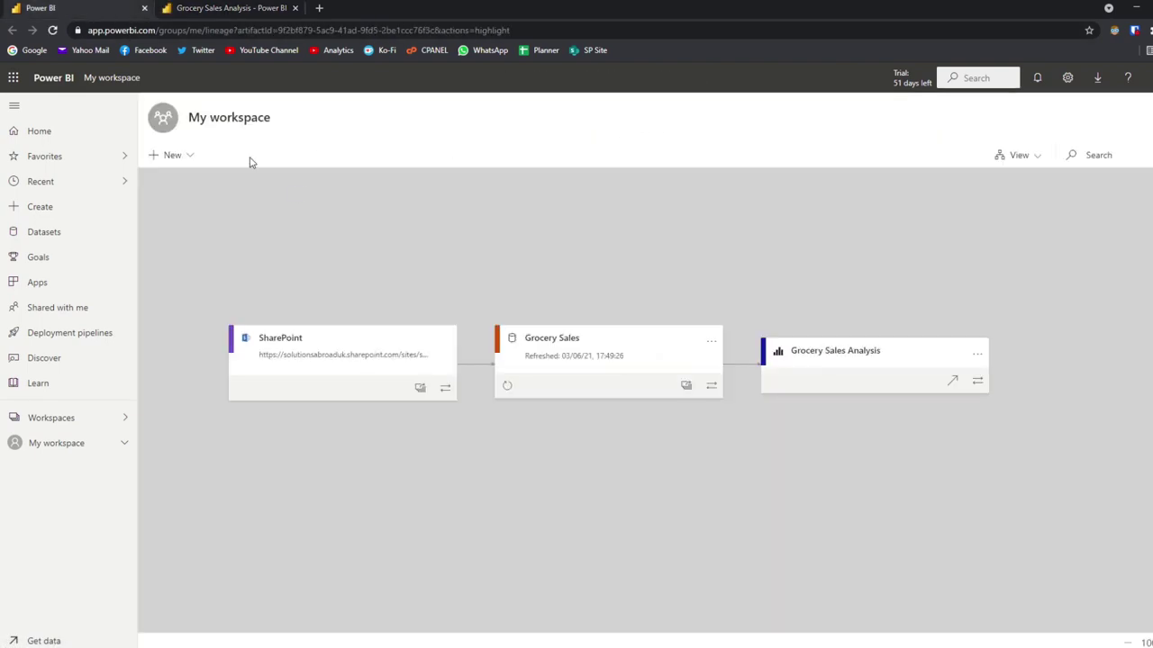
click(52, 30)
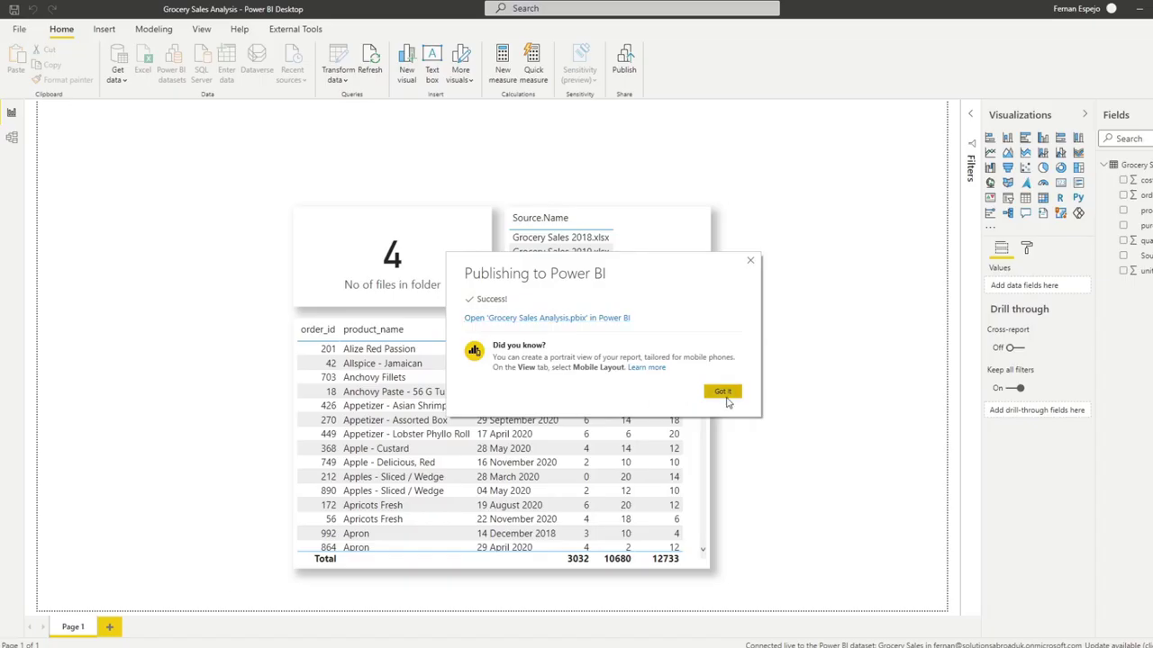
click(726, 396)
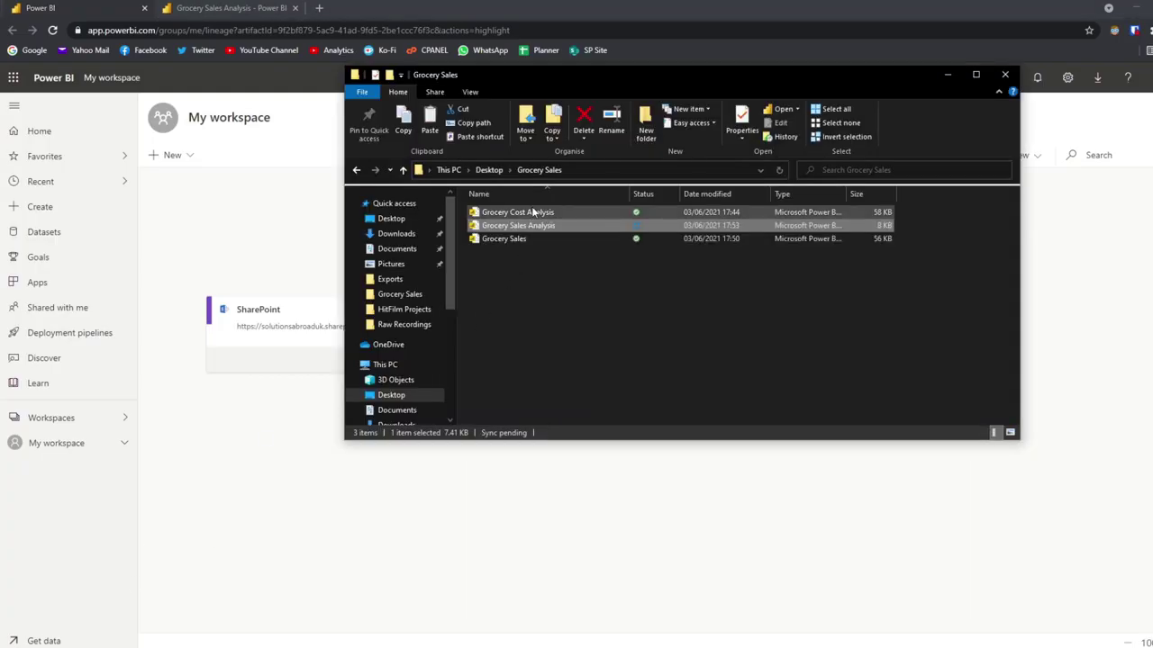
click(536, 212)
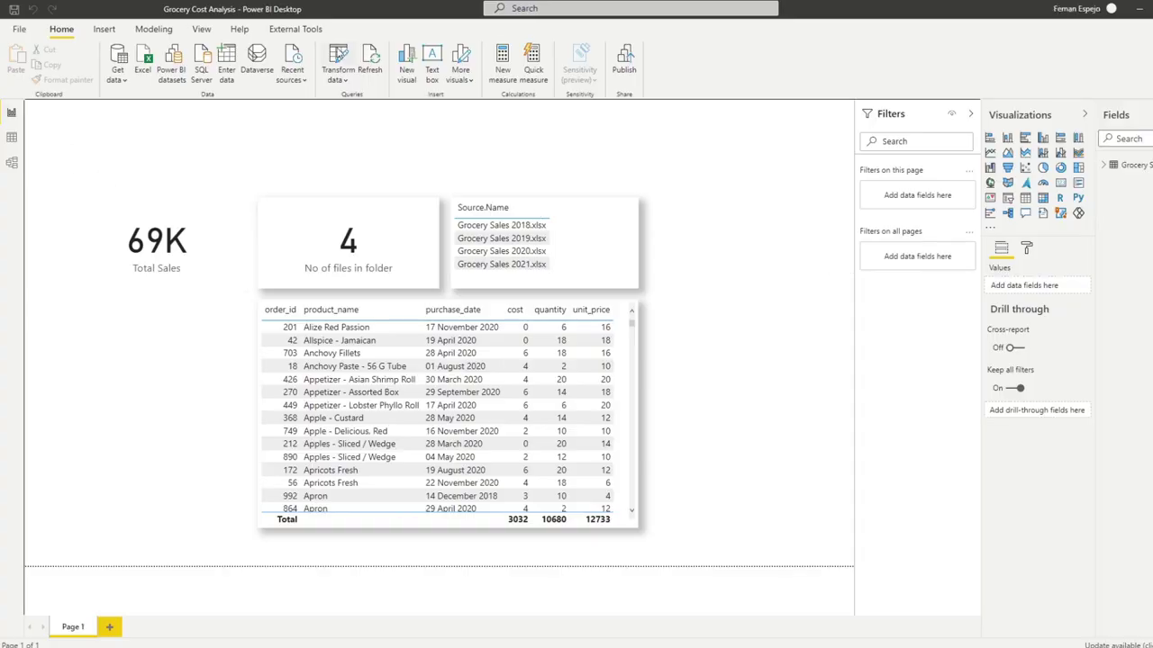
click(338, 59)
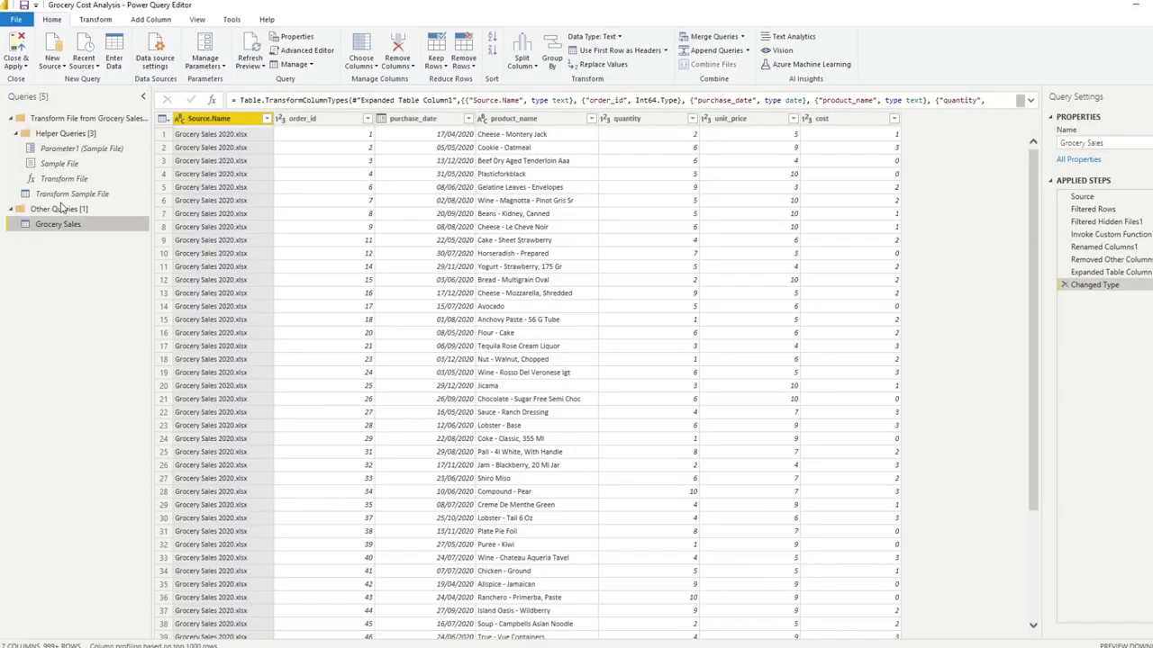
Step: Delete the Transform File helper group and the Grocery Sales query, then apply the changes
double_click(47, 121)
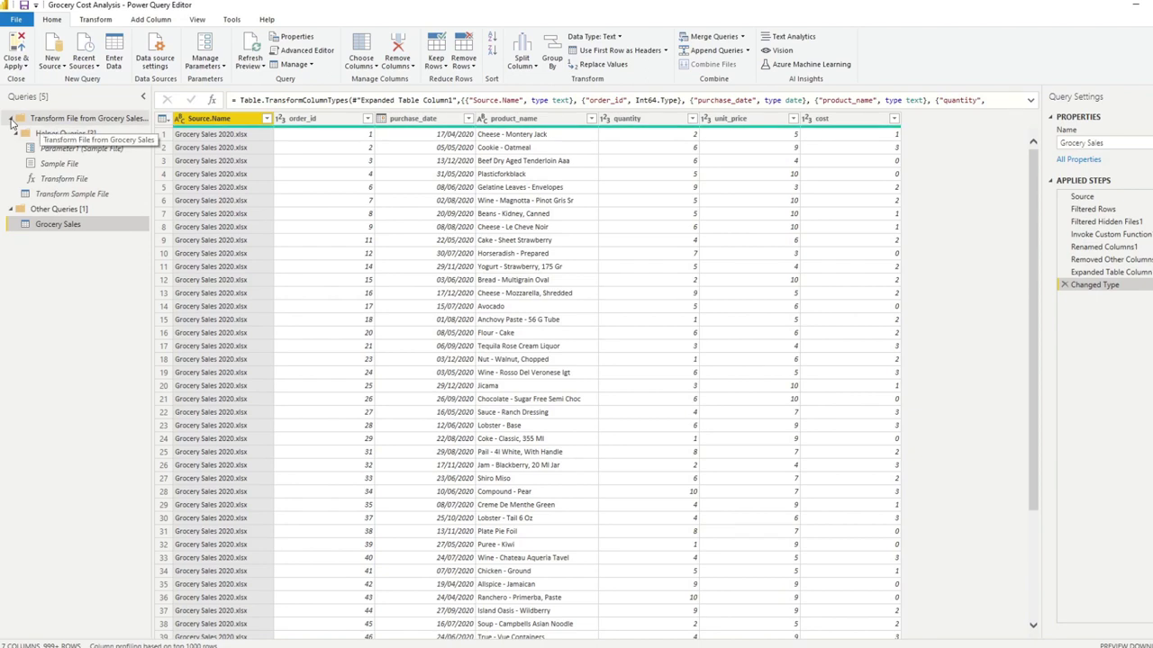
right_click(44, 121)
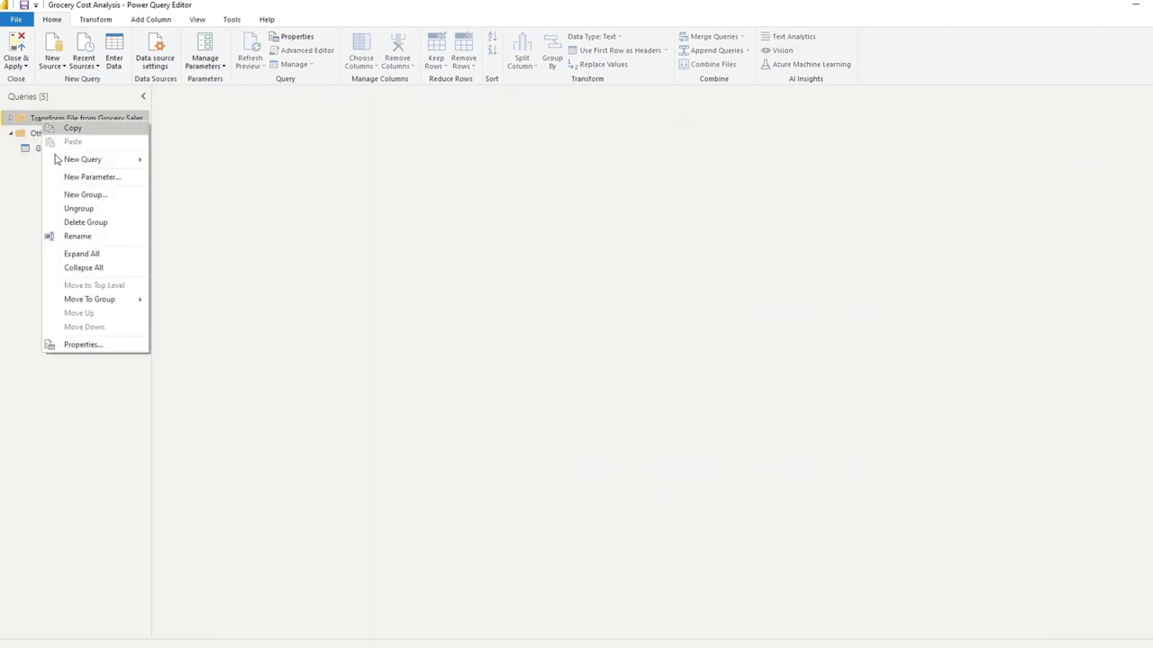
click(93, 222)
click(72, 150)
right_click(74, 149)
click(90, 170)
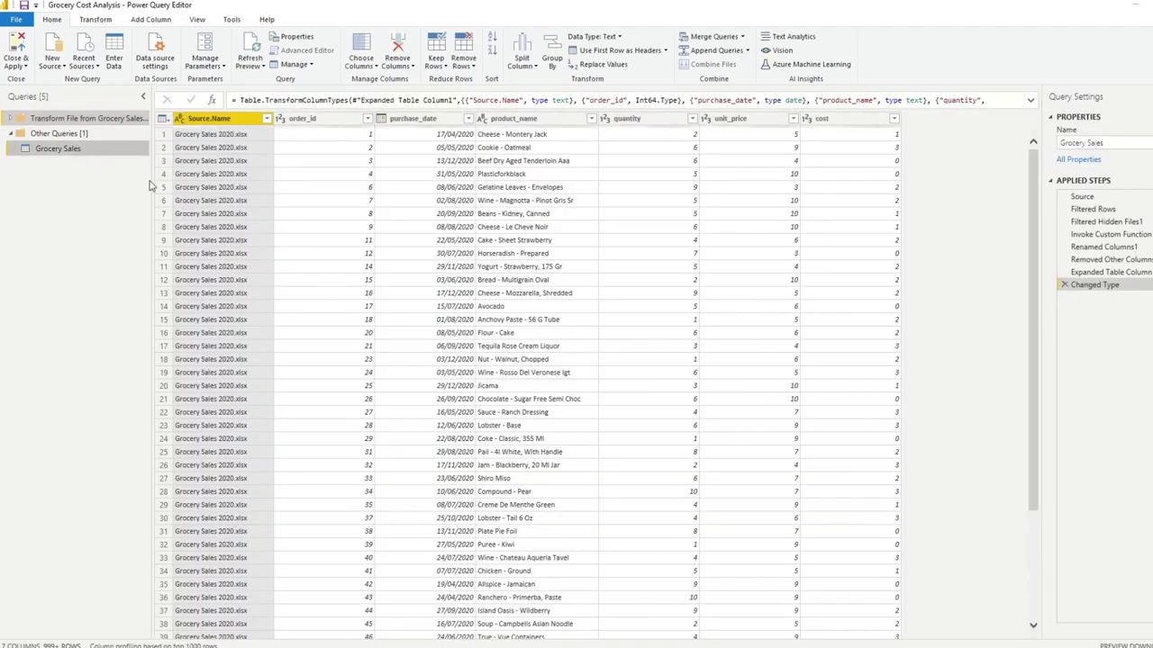
click(662, 363)
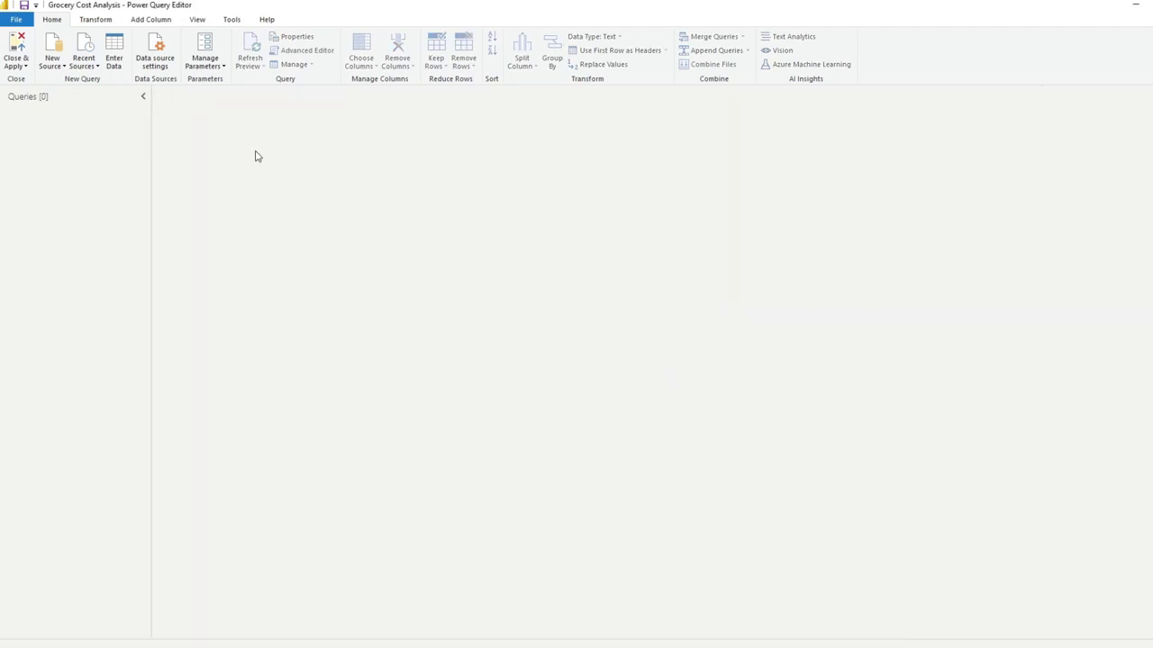
click(20, 45)
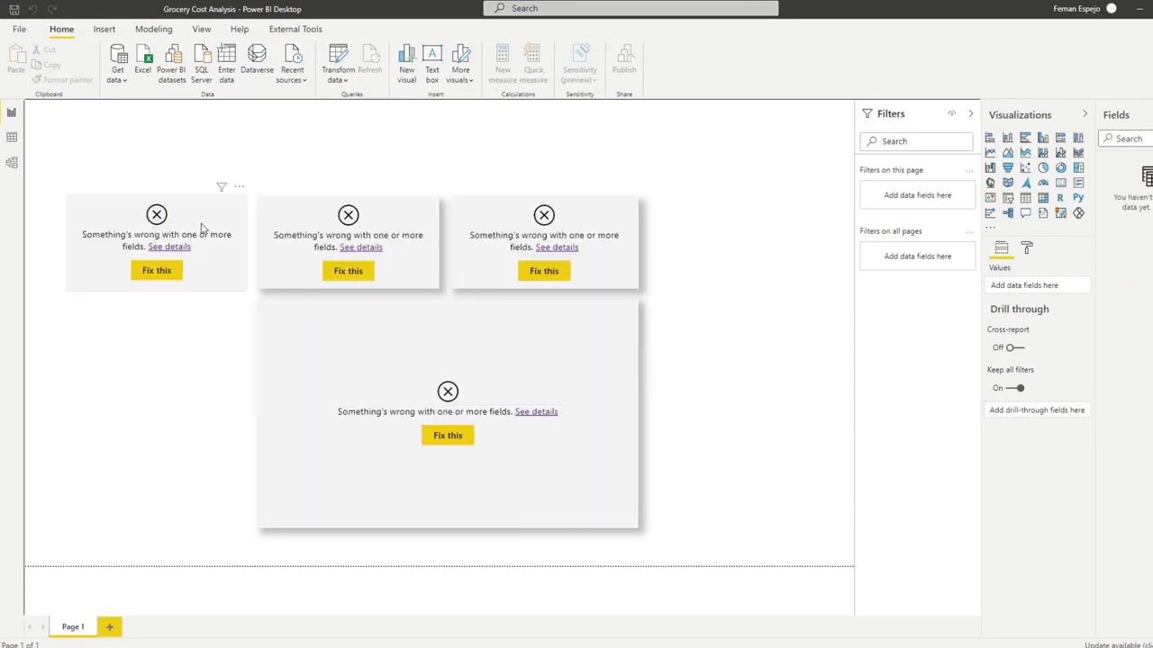
Step: Delete the broken top-left visual and rebuild the report on the Grocery Sales dataset
click(202, 228)
key(Delete)
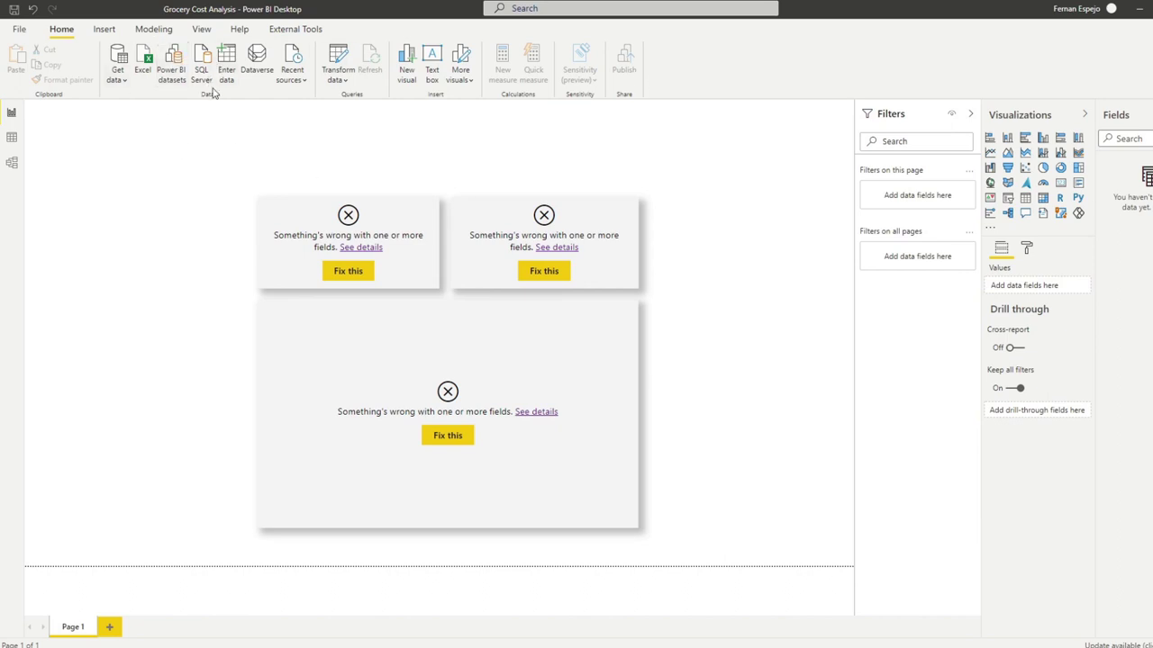
click(367, 275)
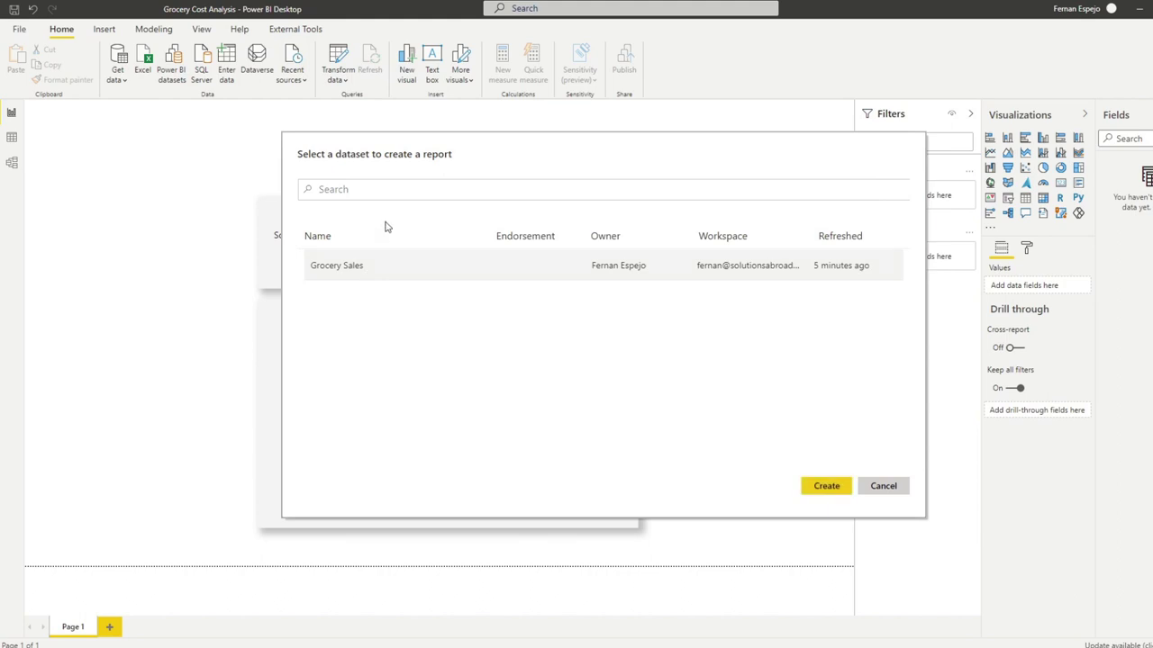
click(821, 487)
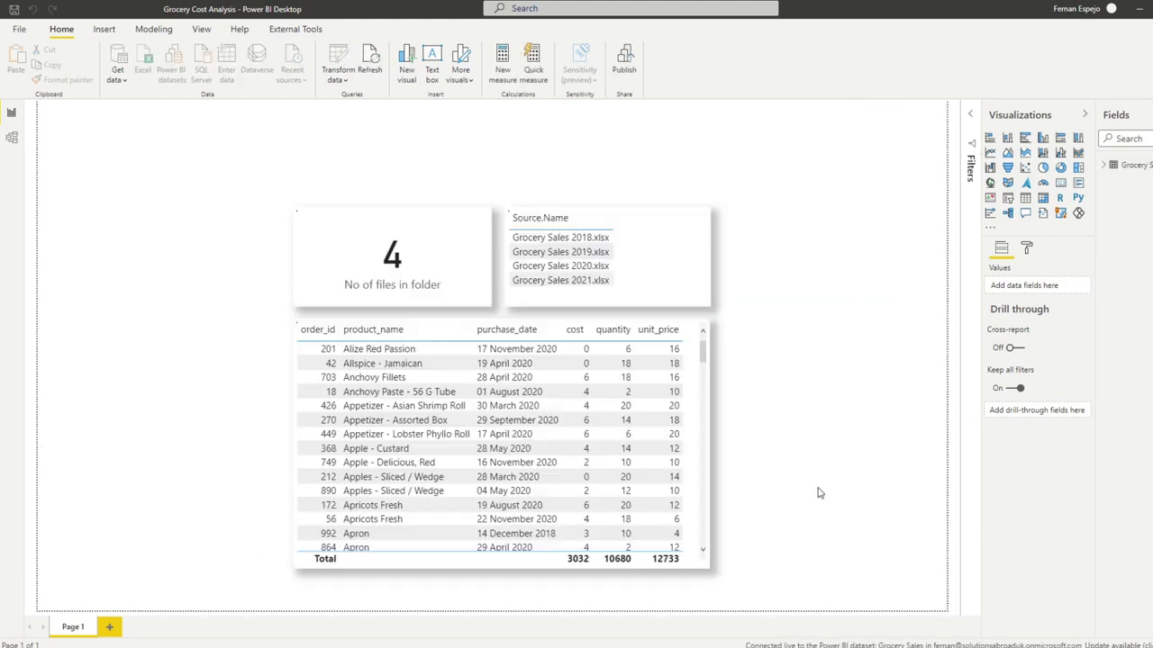
Step: Save Grocery Cost Analysis and publish it to My workspace
click(628, 54)
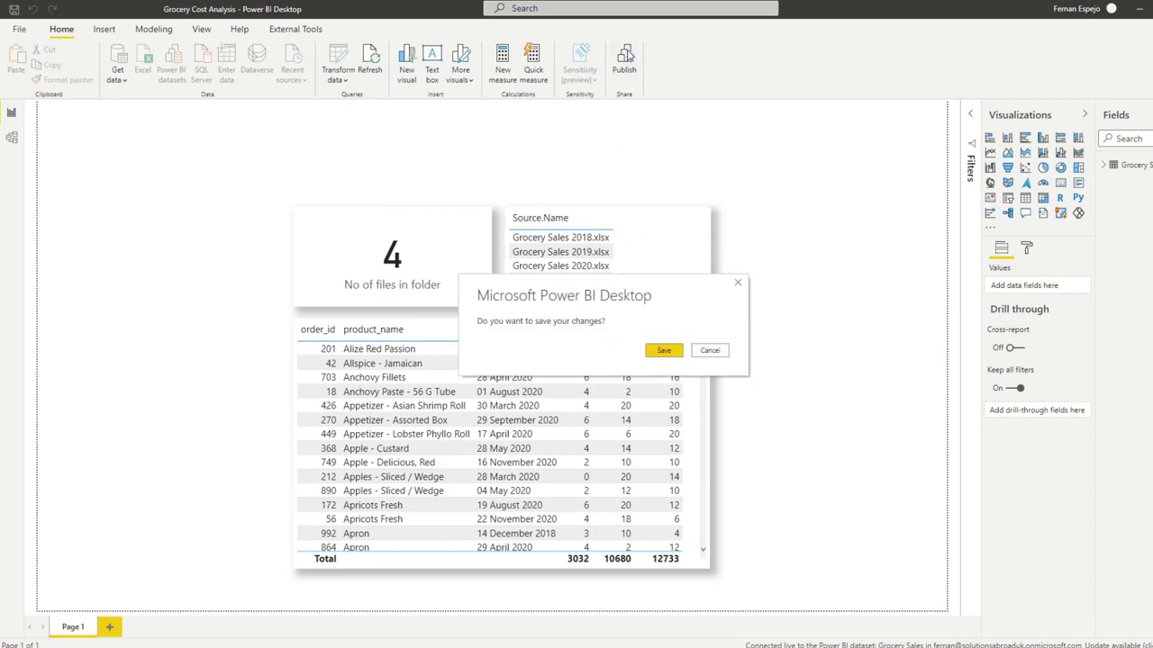
click(664, 351)
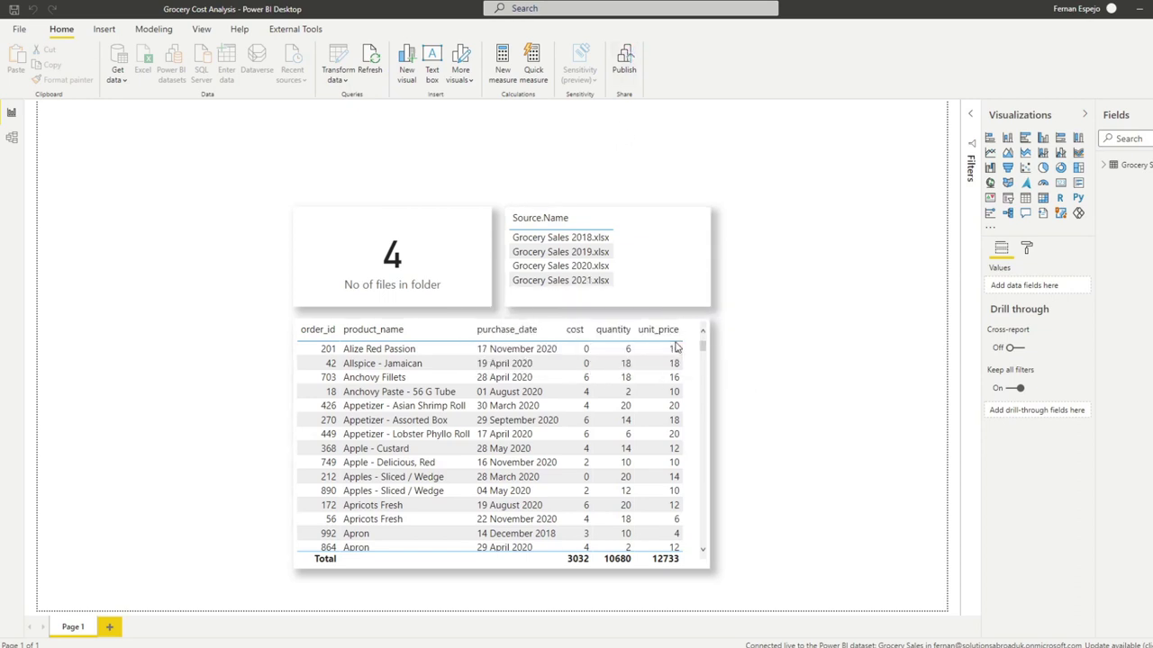
click(707, 417)
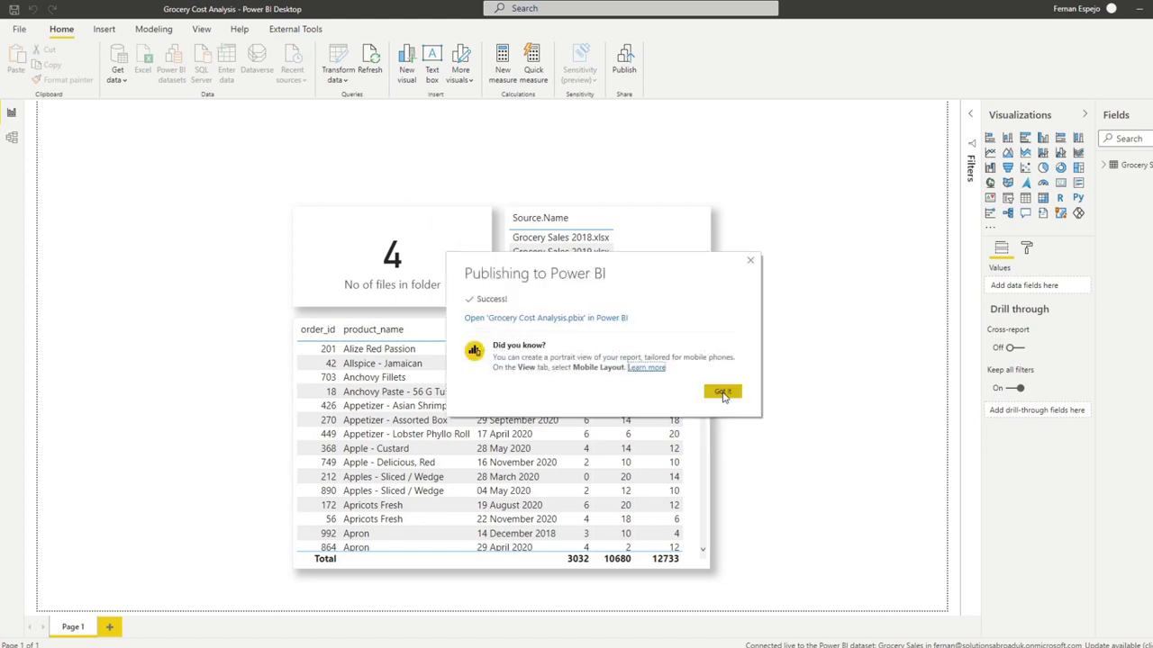
click(726, 391)
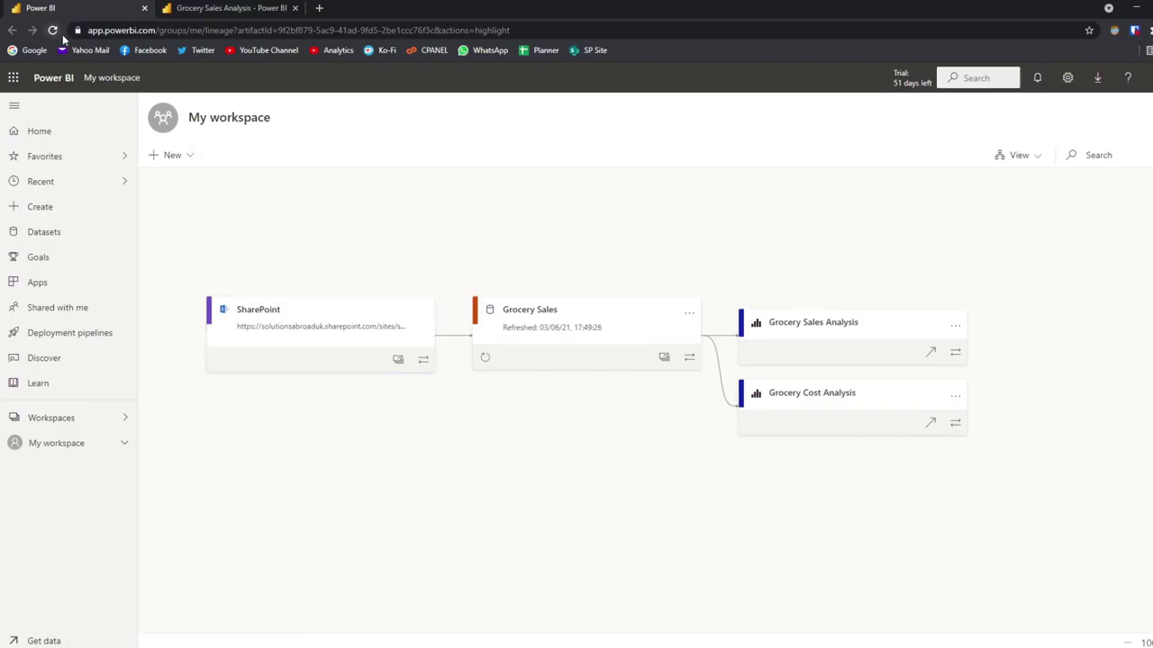
click(808, 407)
click(785, 479)
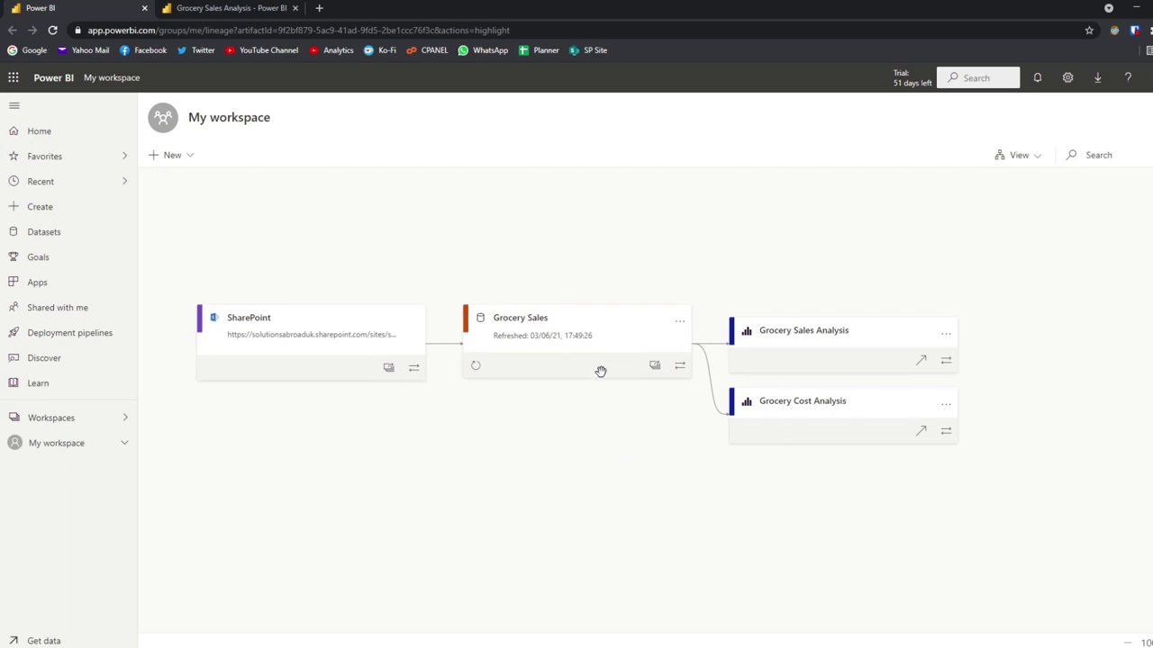
Step: Open Grocery Sales Analysis and Grocery Cost Analysis in two separate browser tabs
click(294, 8)
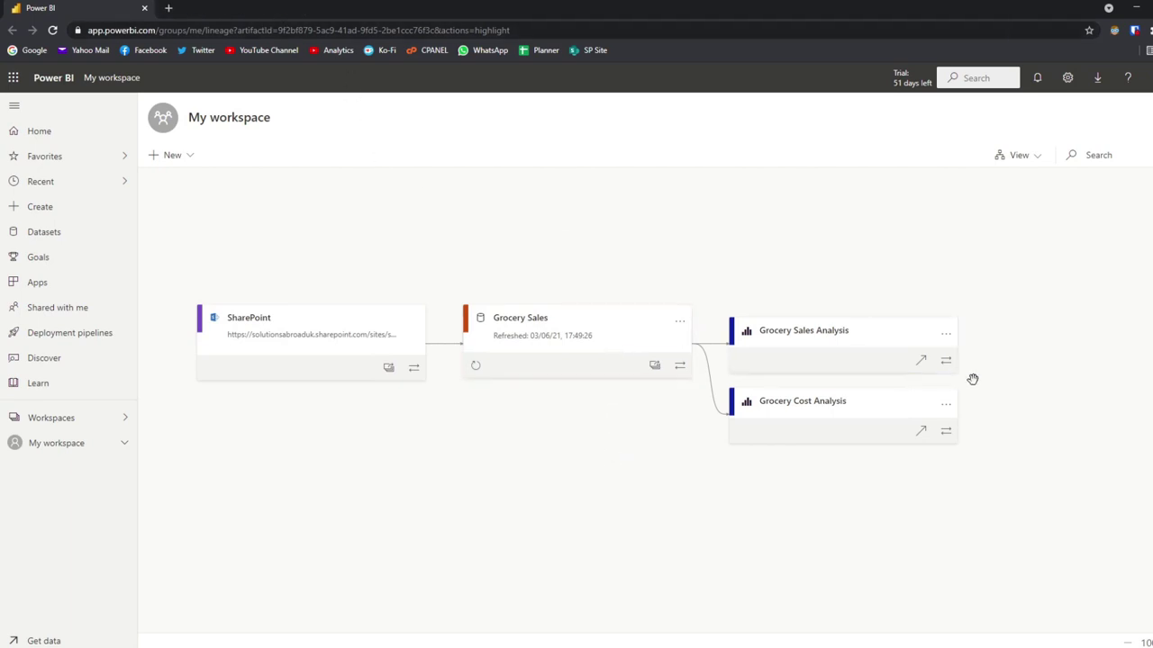
click(921, 361)
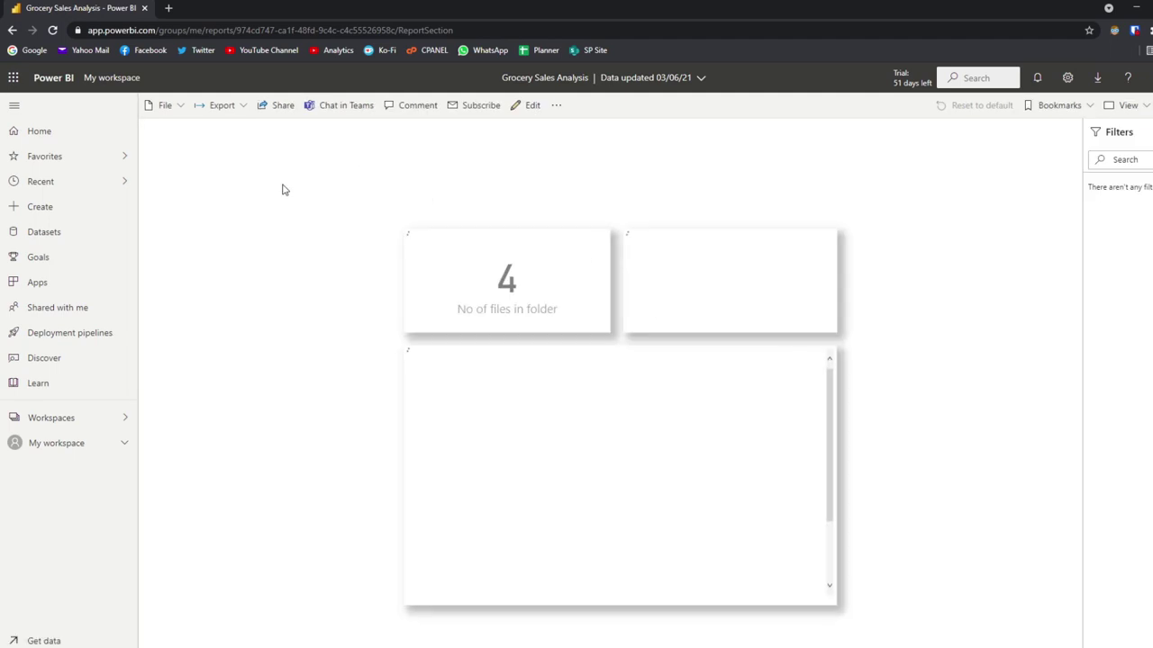
click(125, 444)
click(145, 33)
key(ctrl+c)
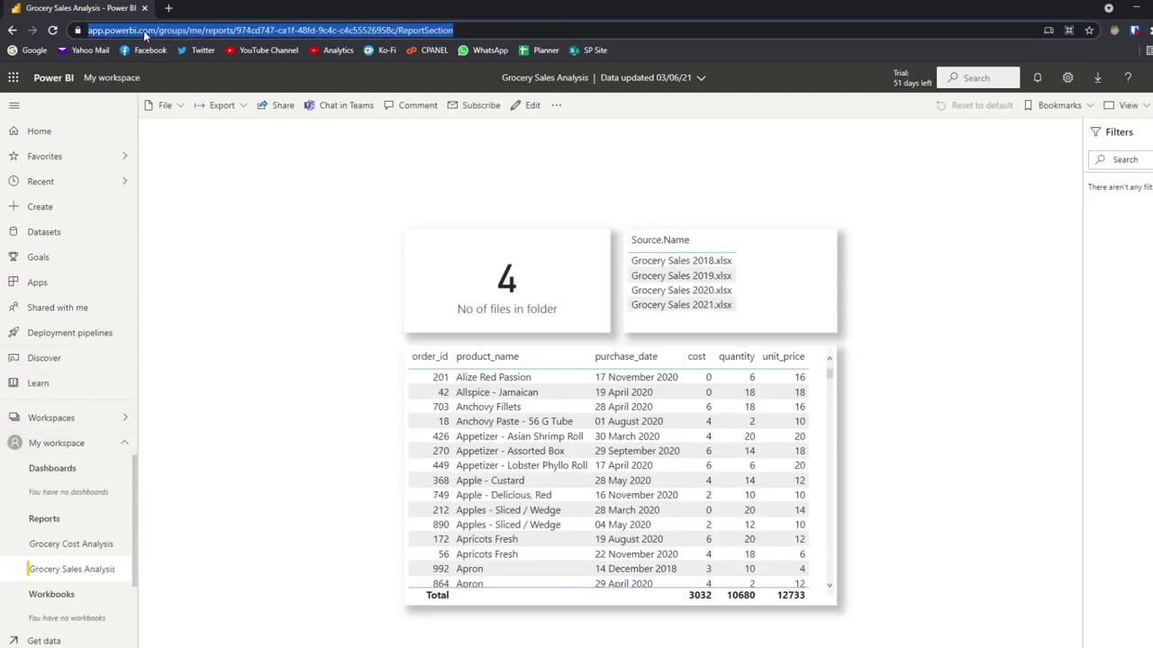
click(165, 7)
key(ctrl+v)
key(Return)
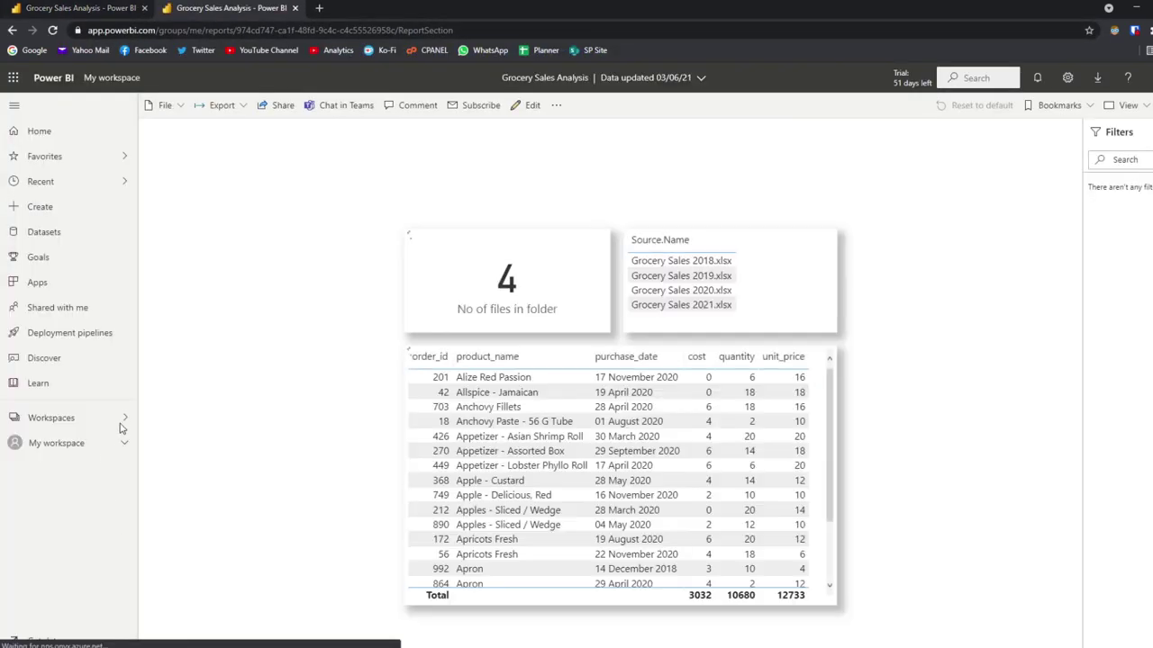
click(124, 449)
click(90, 490)
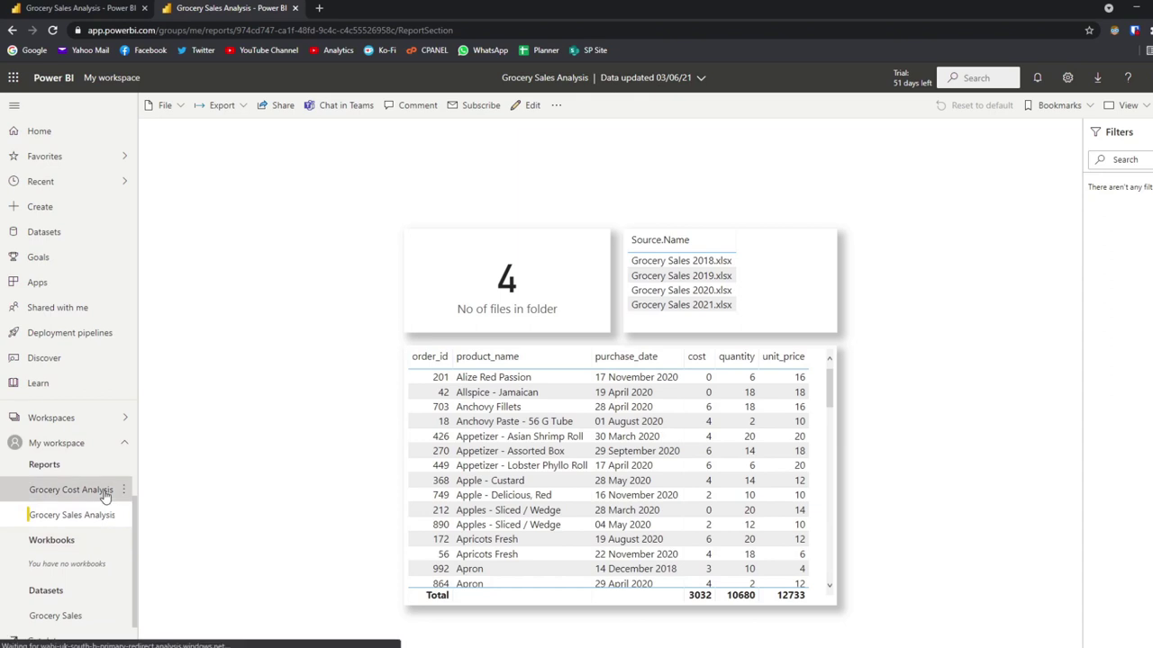
Step: Put both the Sales and Cost reports into editing mode
click(113, 7)
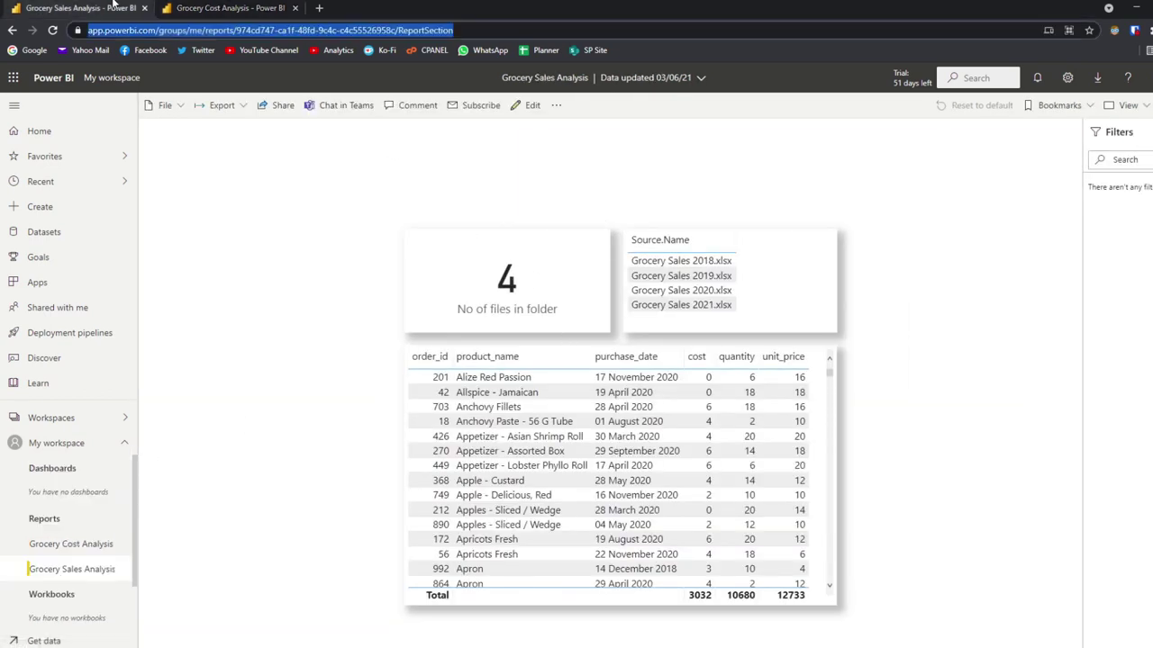
click(527, 106)
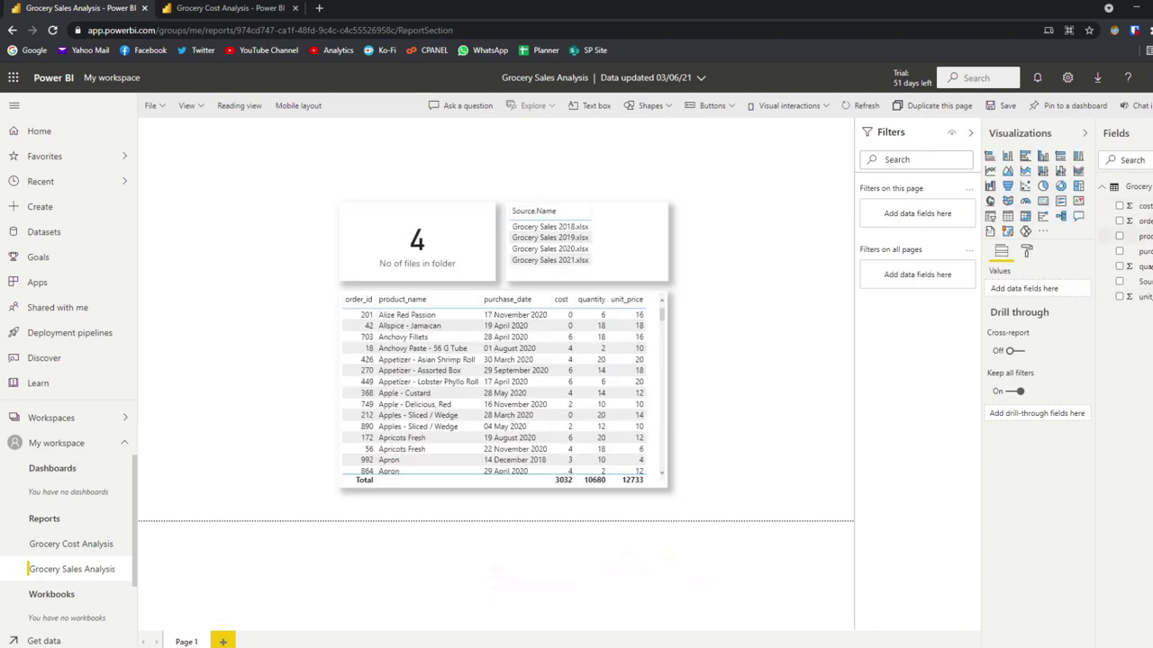
click(287, 9)
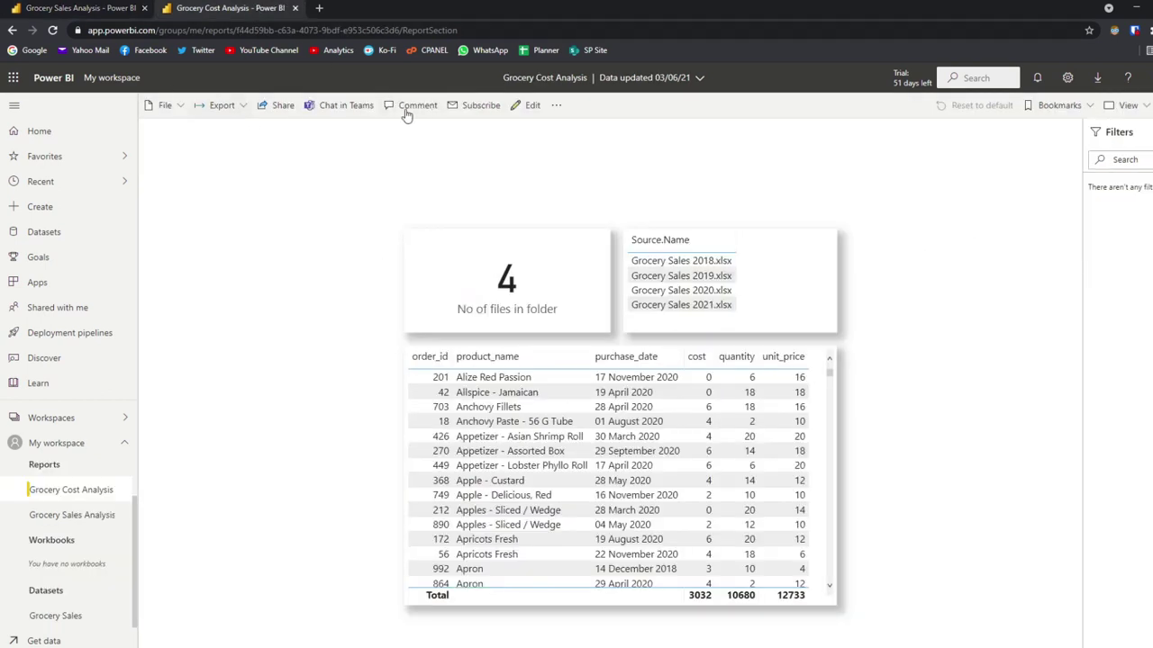
click(527, 105)
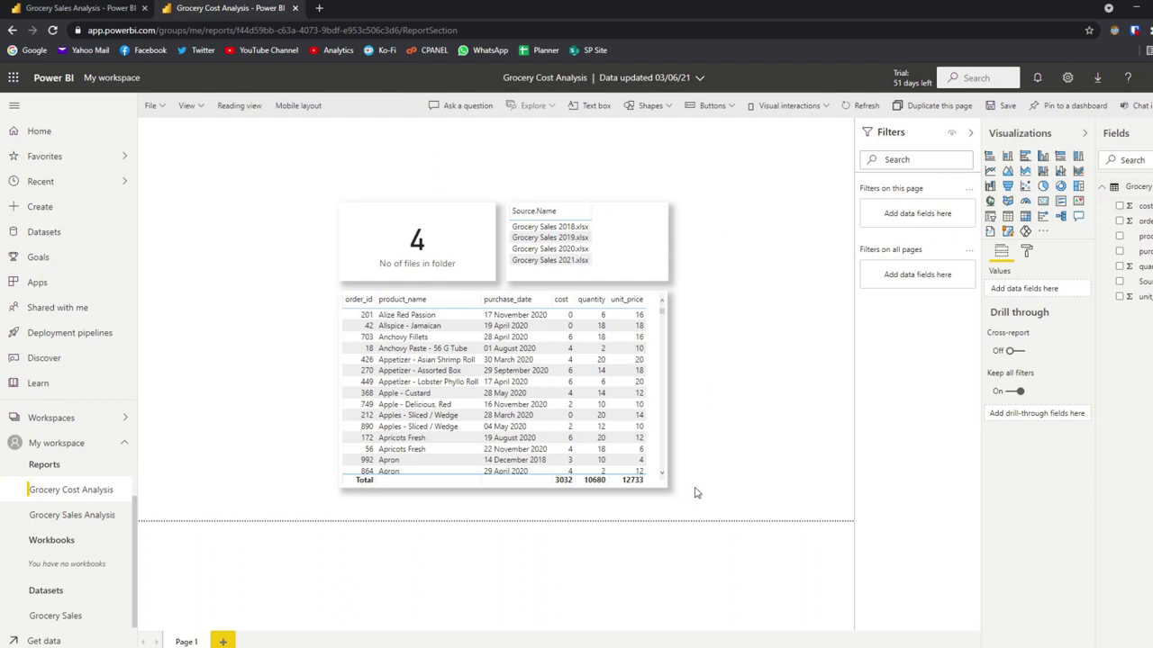
Step: Return to the Sales tab and open the Grocery Sales file in Power BI Desktop
click(70, 8)
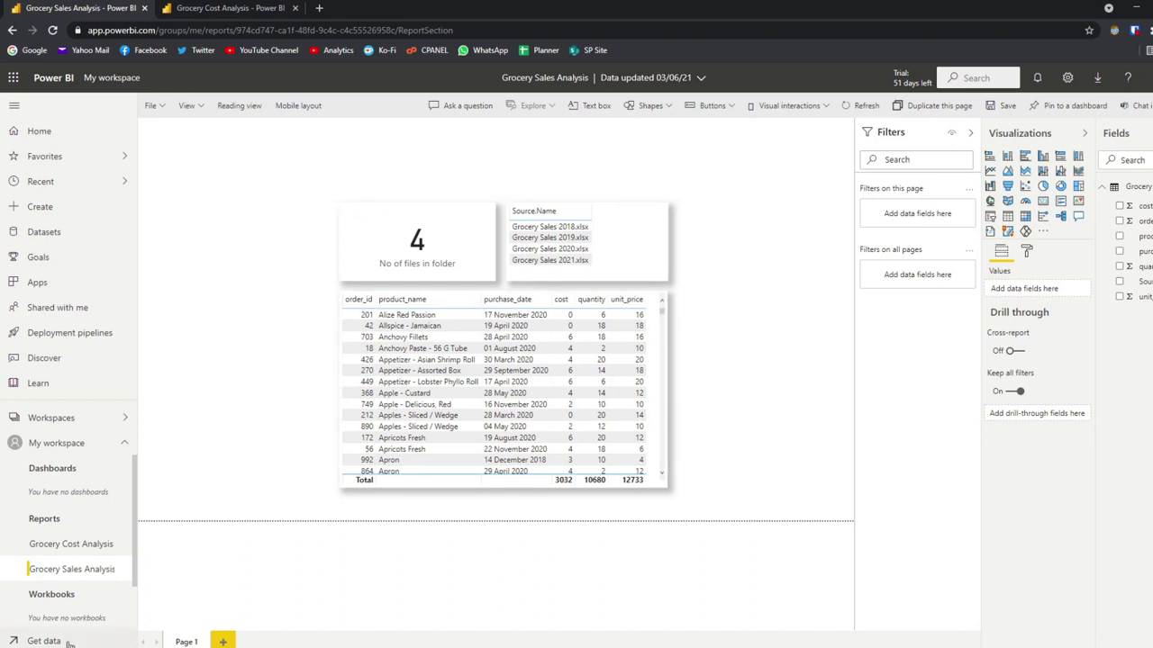
key(alt+Tab)
double_click(527, 240)
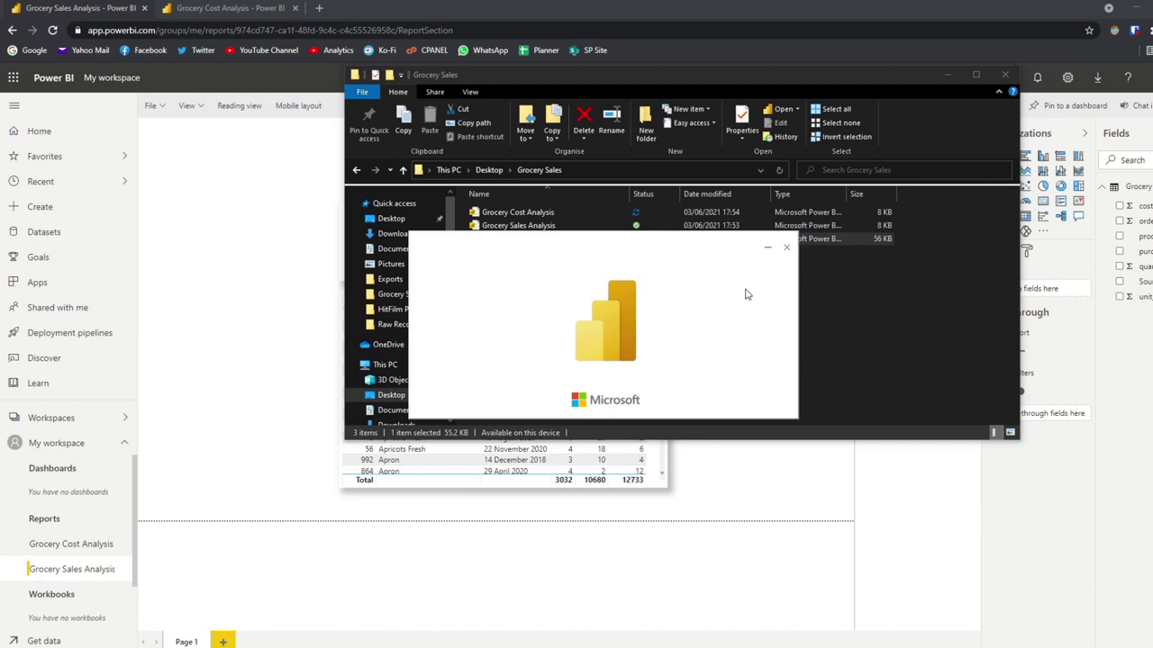
Step: Expand the Grocery Sales table's fields and start a new measure on it
drag(696, 248, 674, 334)
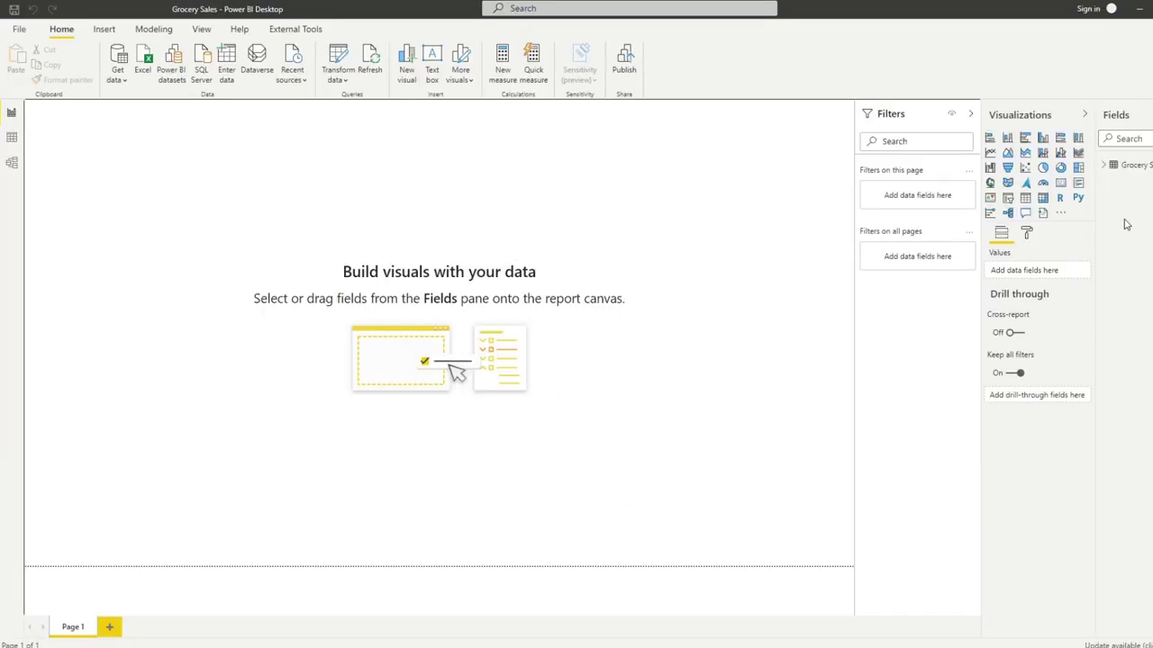
click(1104, 166)
right_click(1126, 171)
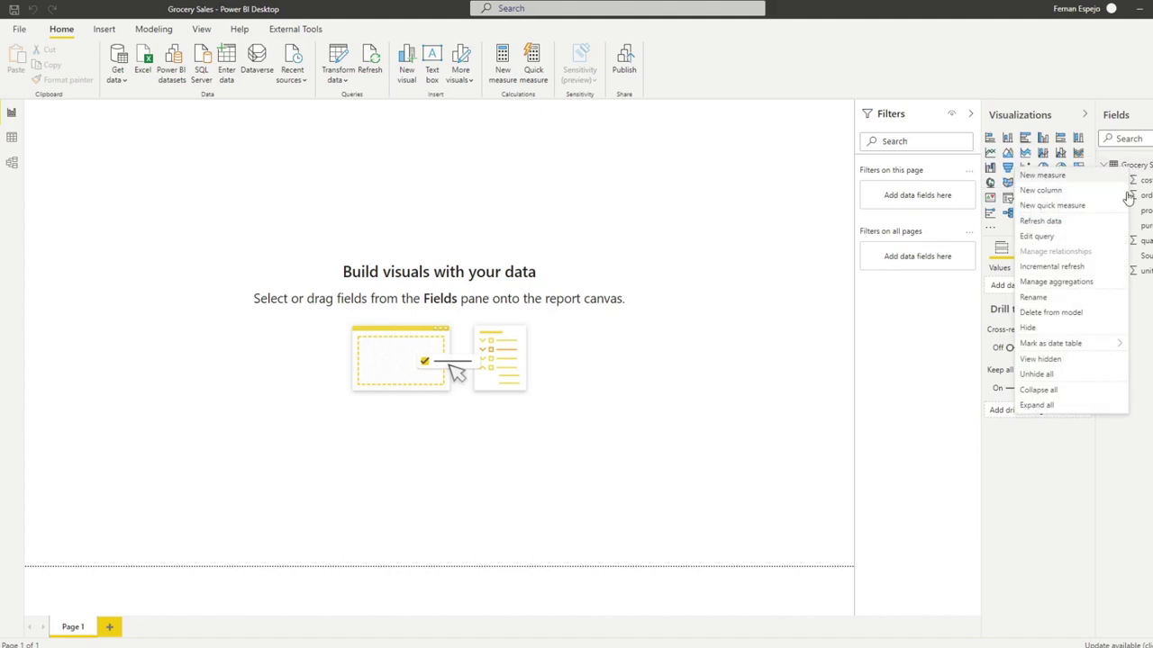
key(Escape)
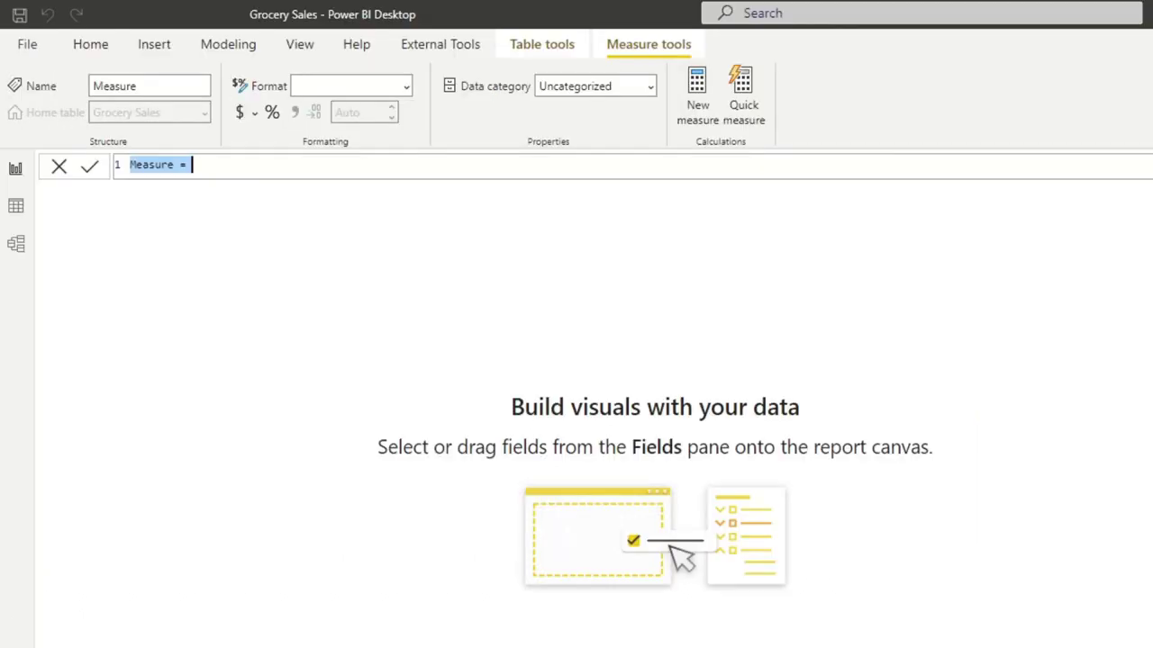
Step: Create the measure Total Sales = SUMX(Grocery Sales, quantity * unit_price)
text(Total SAles)
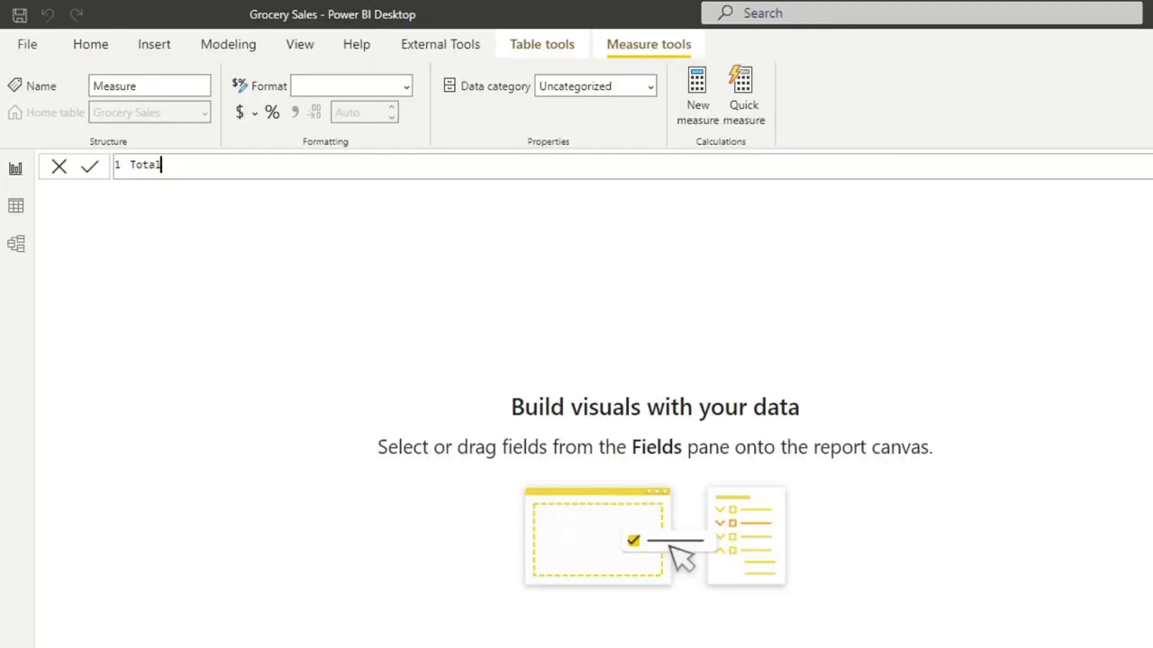
key(BackSpace)
key(BackSpace)
key(BackSpace)
key(BackSpace)
text(ales = SUMX()
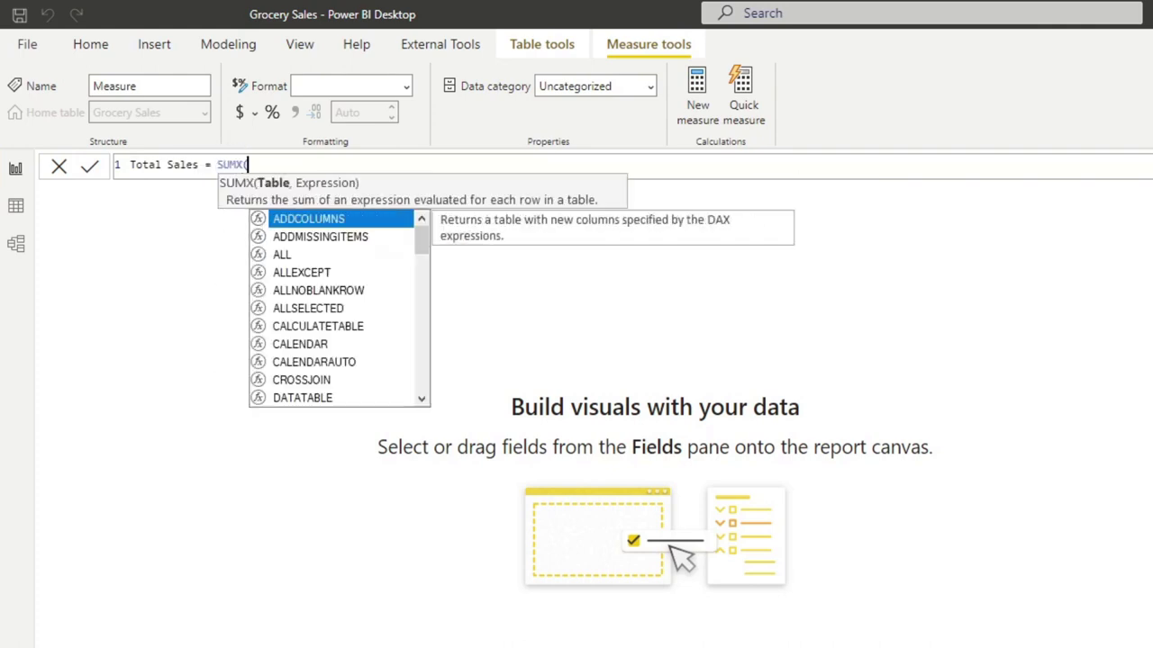
text( order)
key(BackSpace)
key(BackSpace)
key(BackSpace)
key(BackSpace)
key(BackSpace)
text(sales)
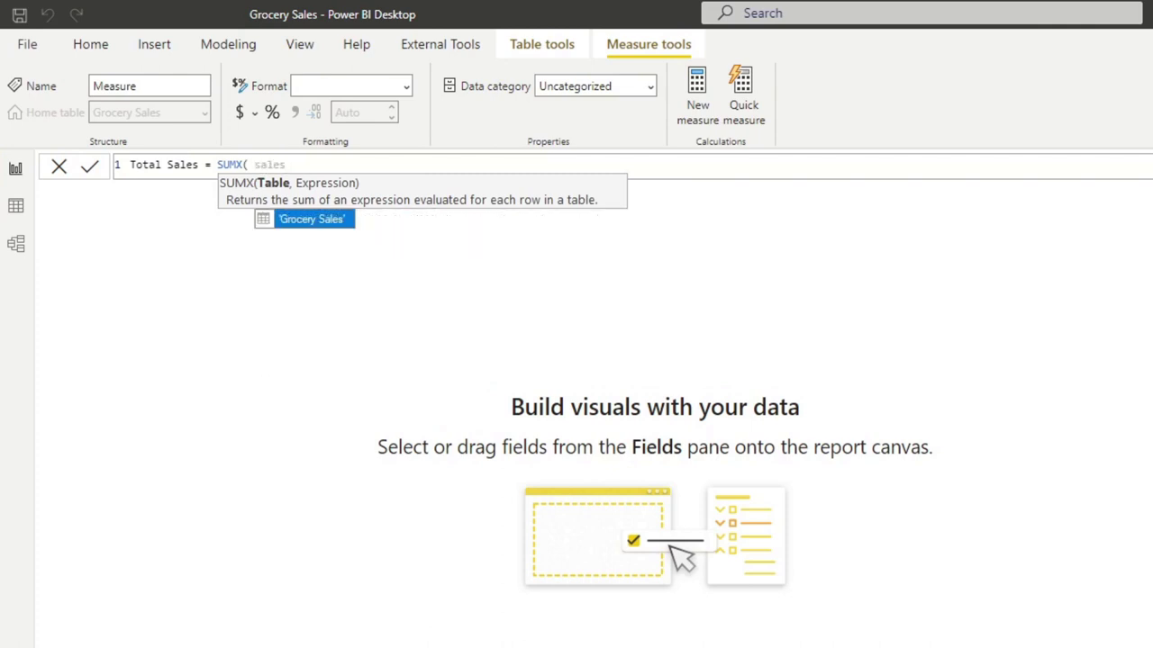
key(Tab)
text(, )
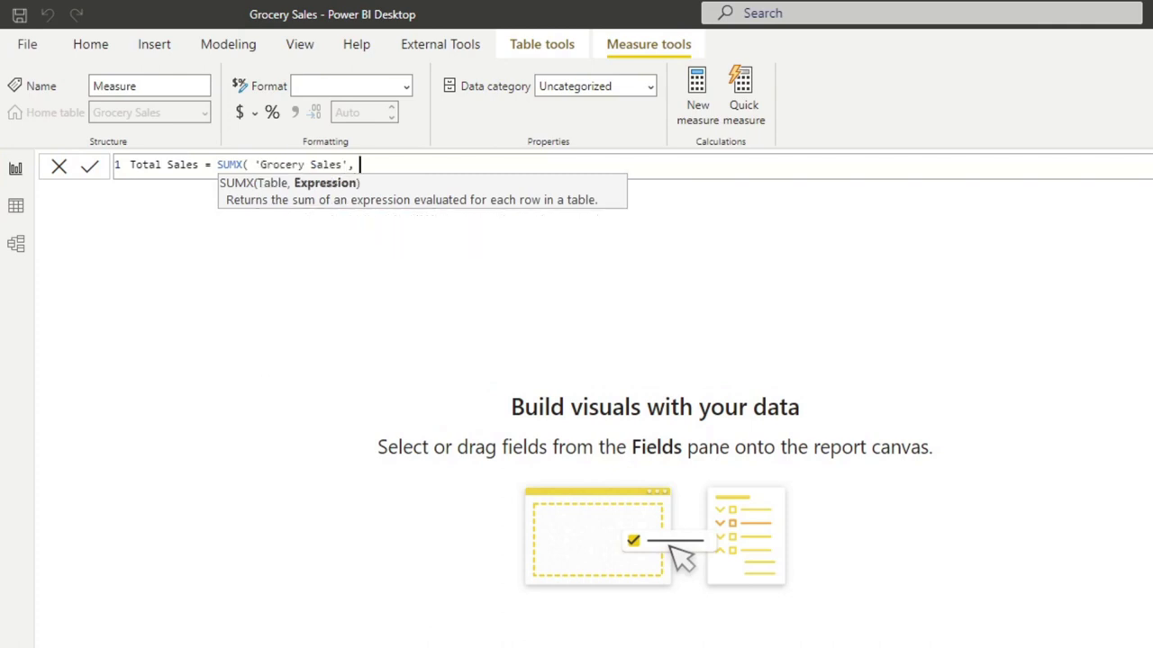
text(quan)
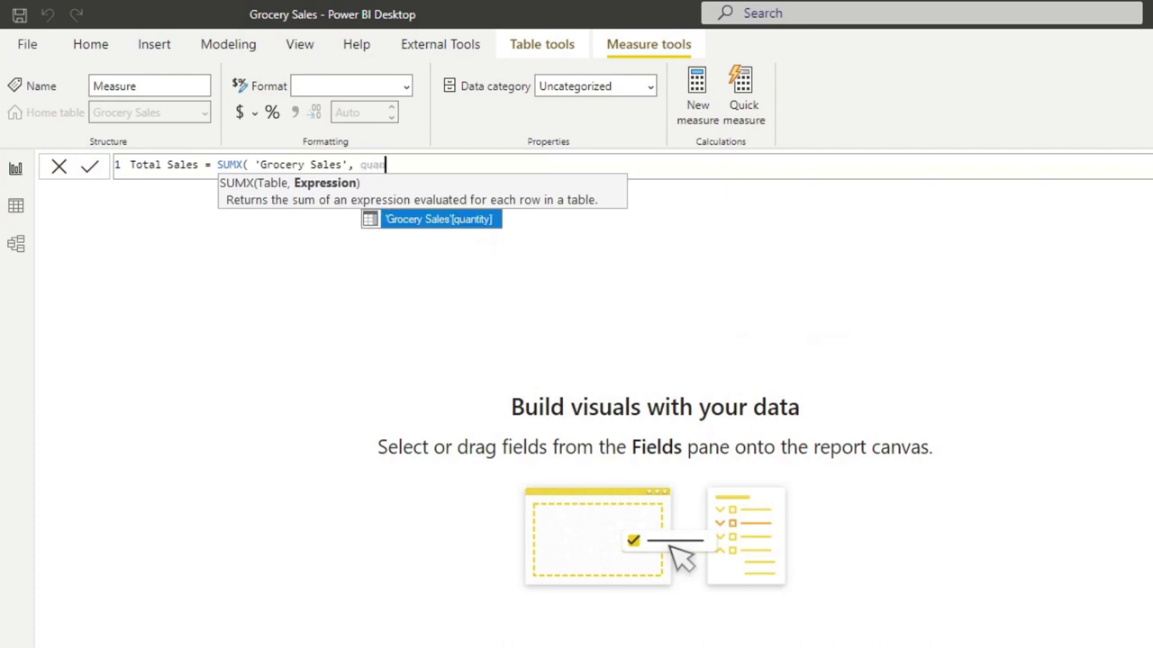
key(Tab)
text(* uni)
key(Tab)
text())
key(Return)
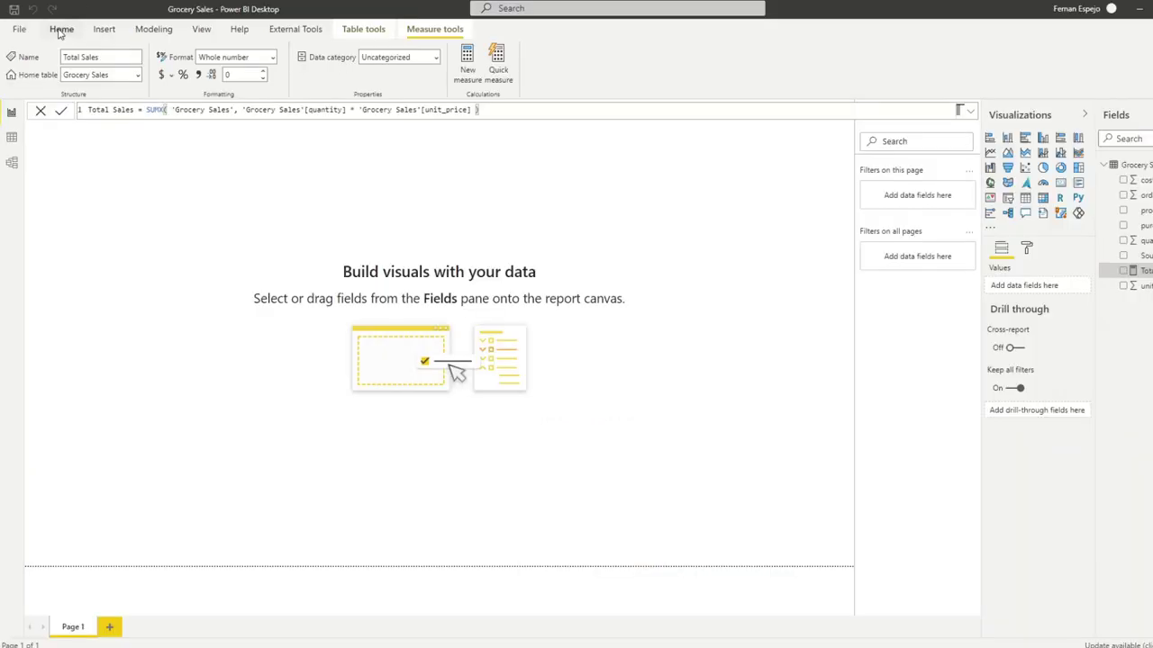
Step: Save the Grocery Sales file and publish it to the chosen workspace
click(90, 44)
click(628, 69)
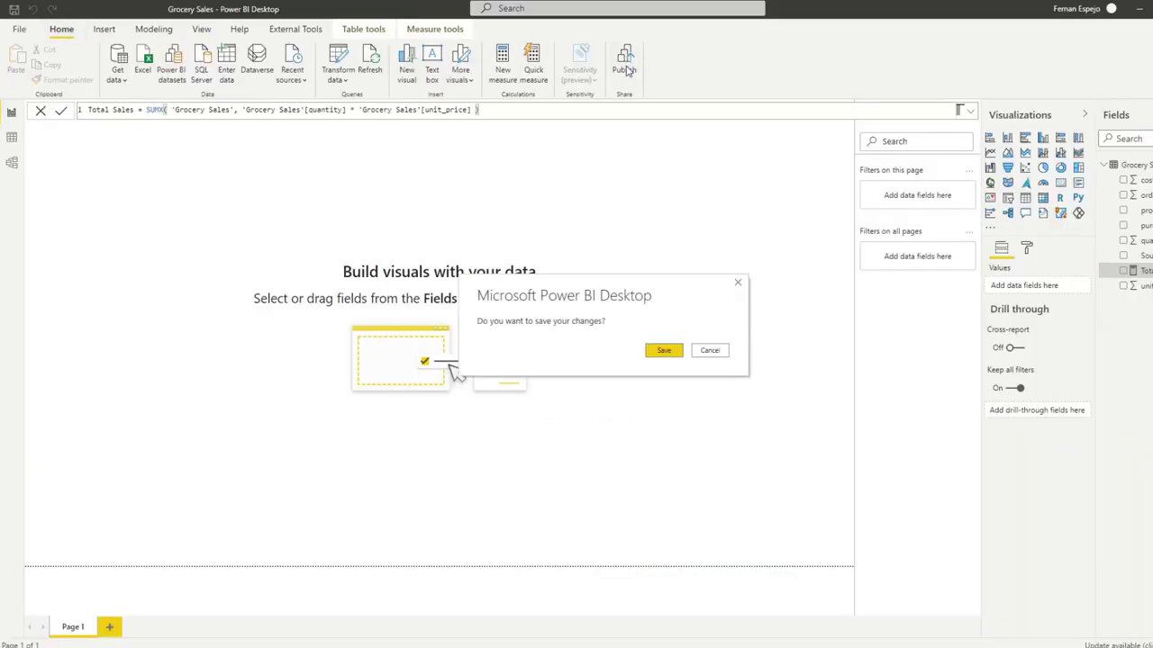
click(664, 355)
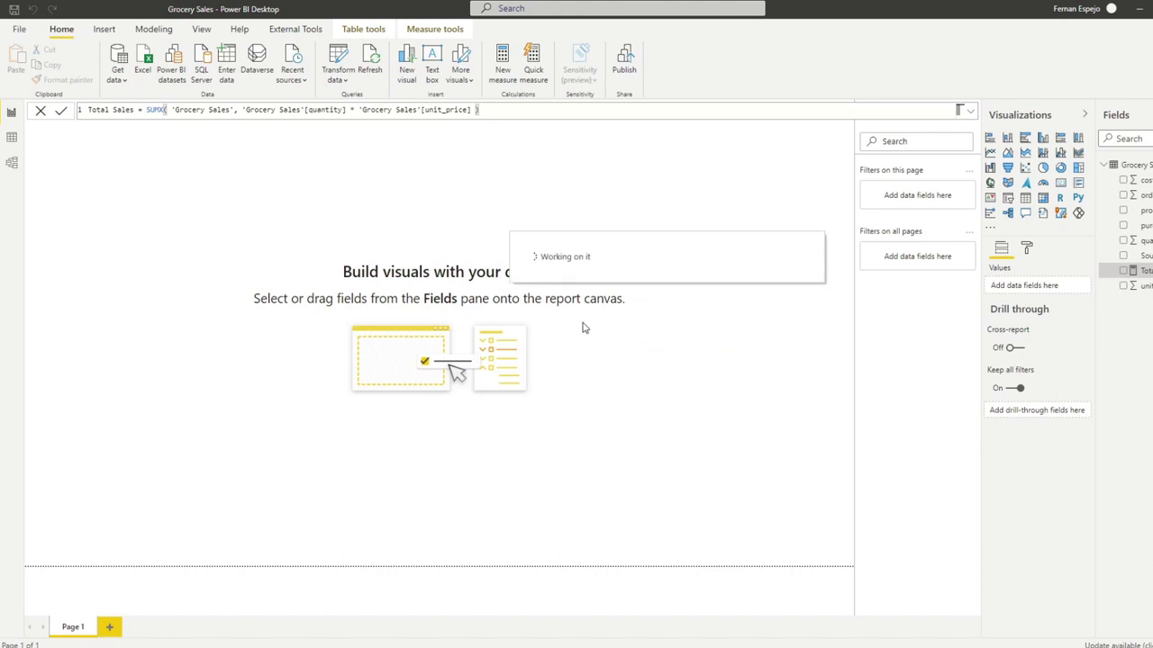
click(704, 418)
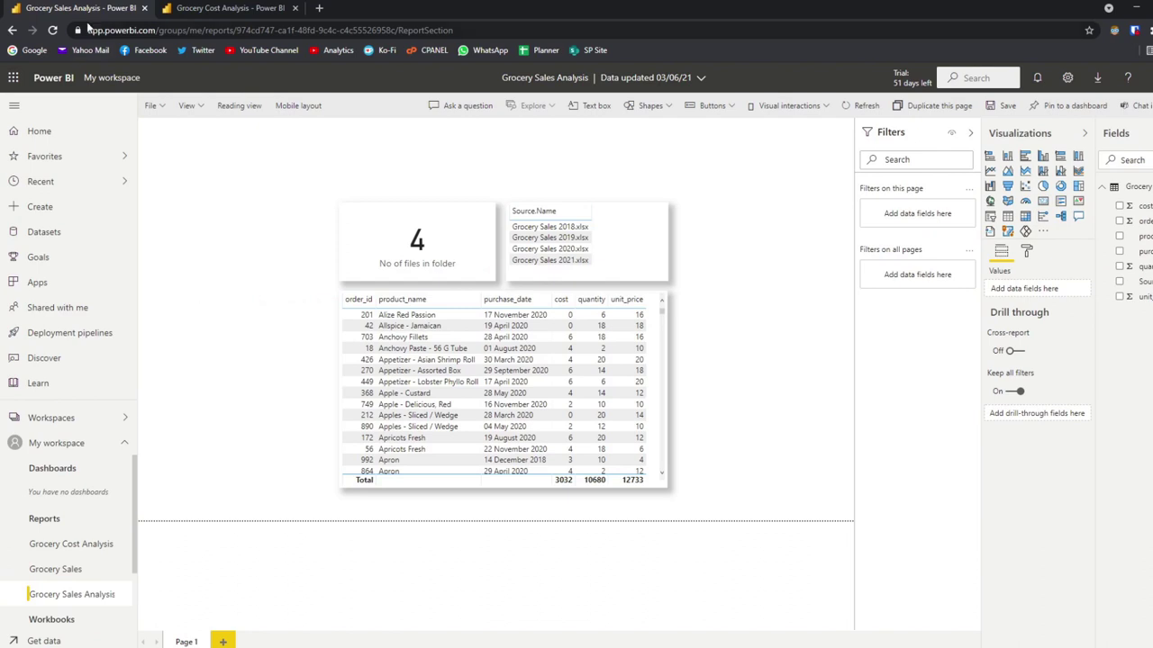
Step: Reload the Grocery Cost Analysis report so it picks up the new measure
key(ctrl+Tab)
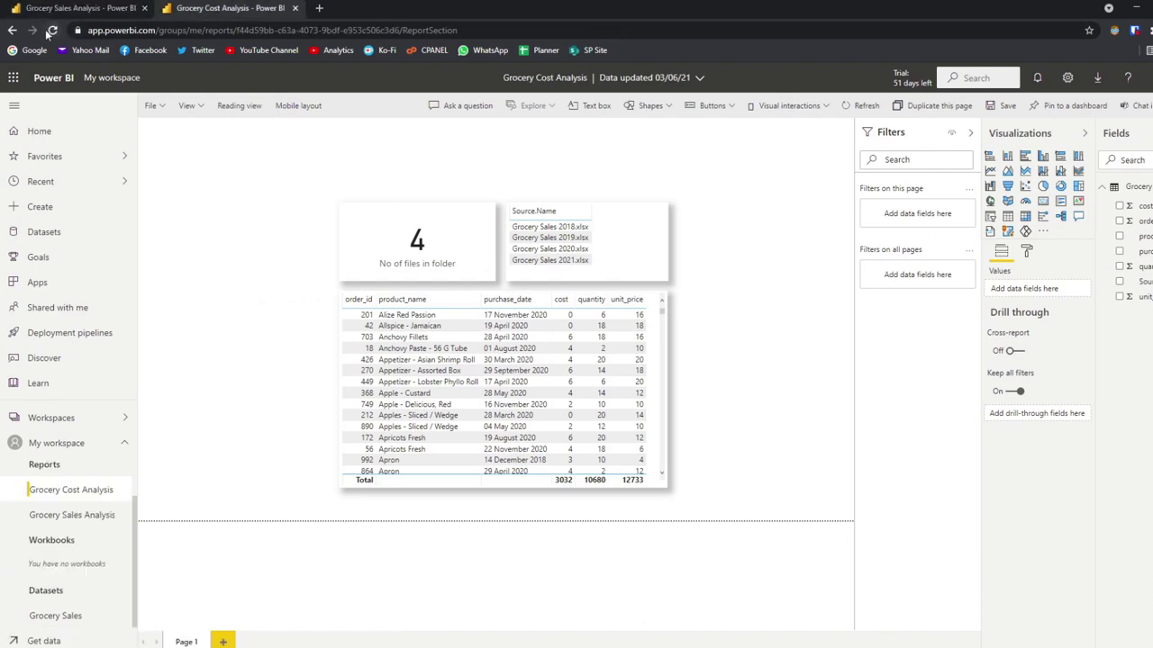
click(52, 30)
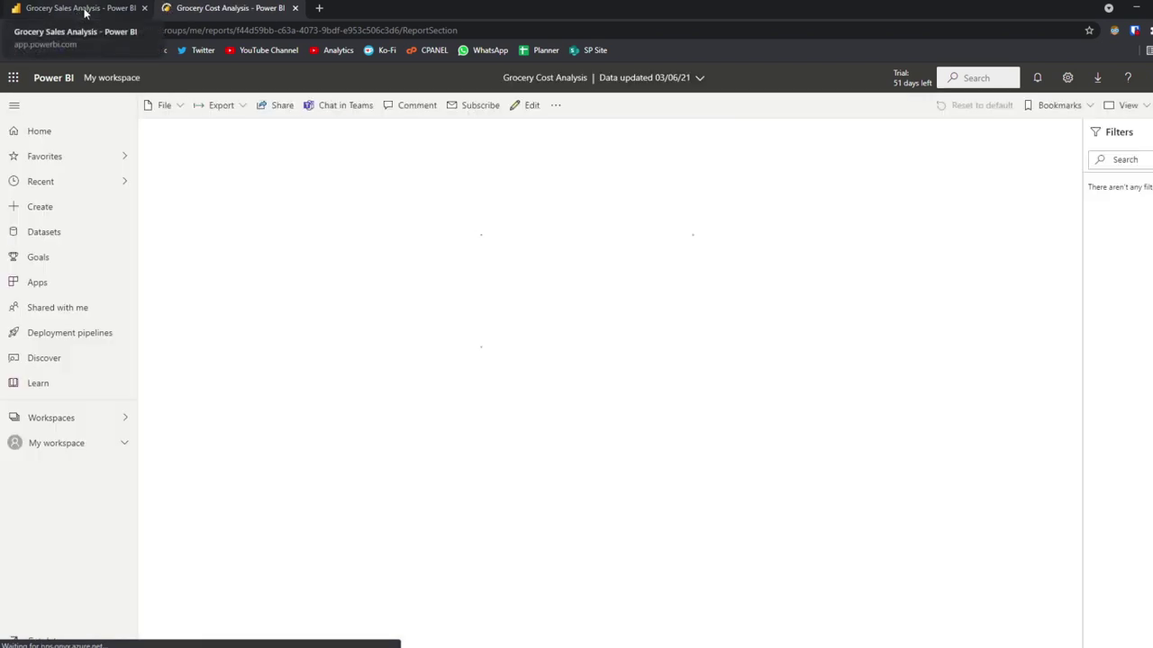
click(85, 9)
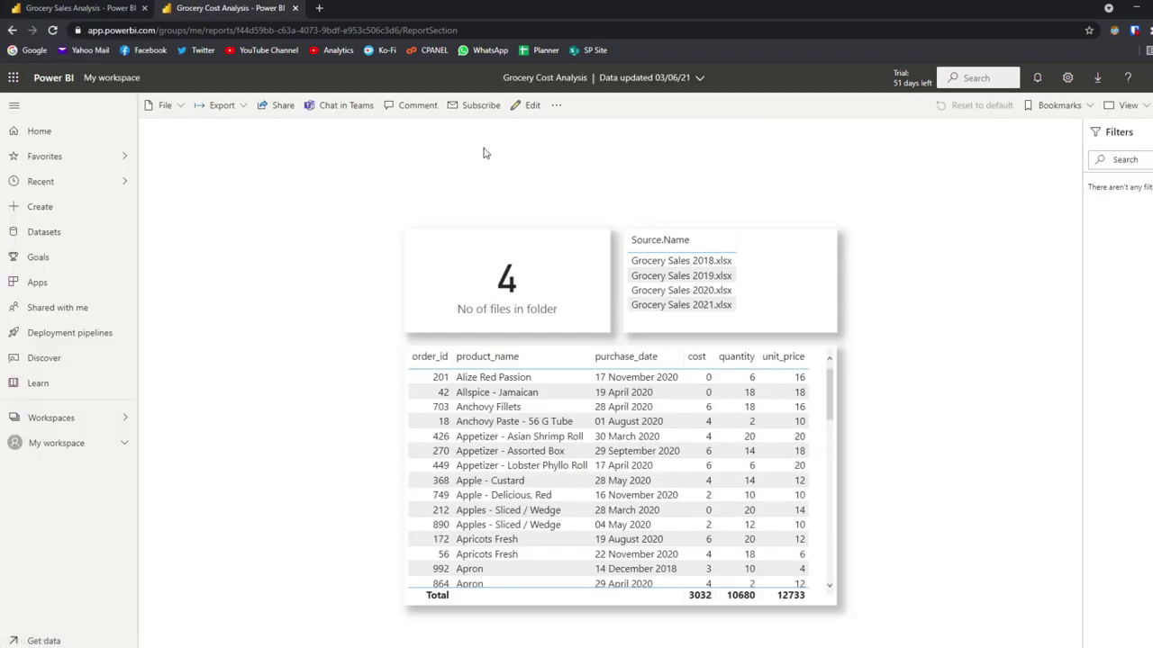
Step: Add a Total Sales chart at the top left of Grocery Sales Analysis
click(479, 105)
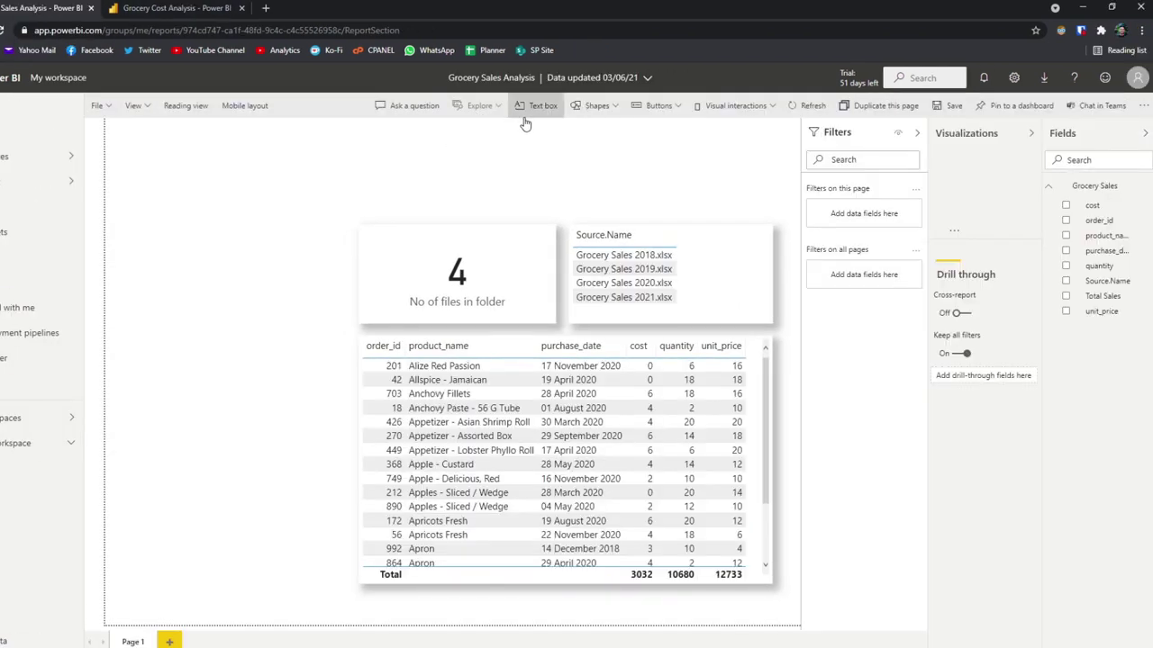
drag(1101, 298, 212, 233)
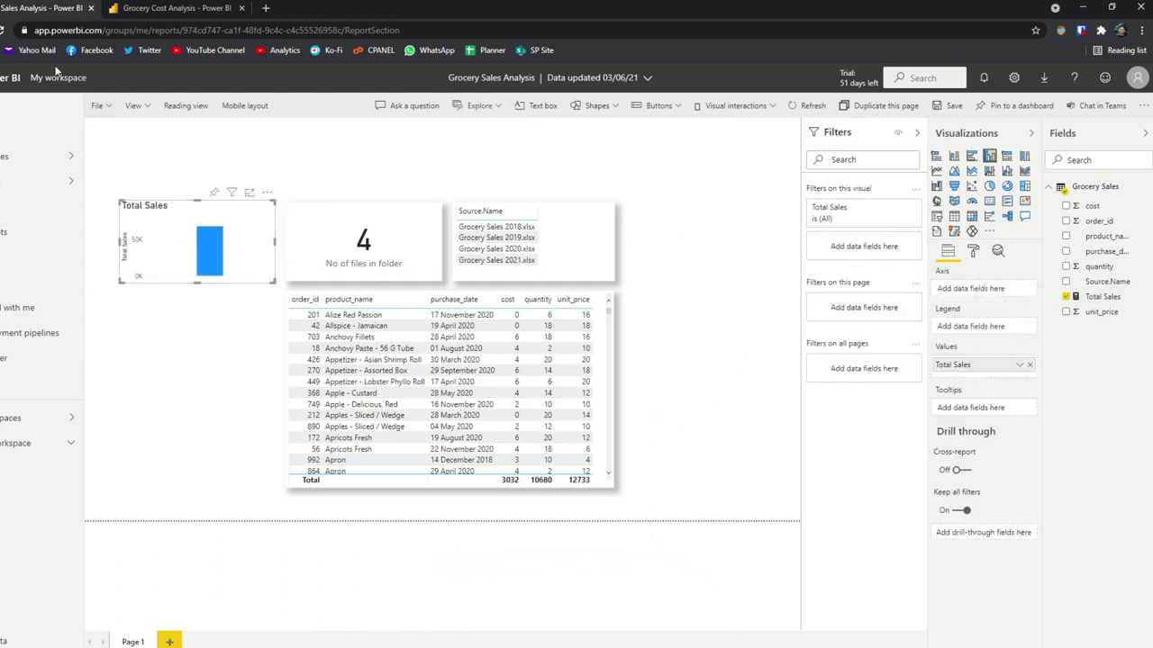
click(195, 11)
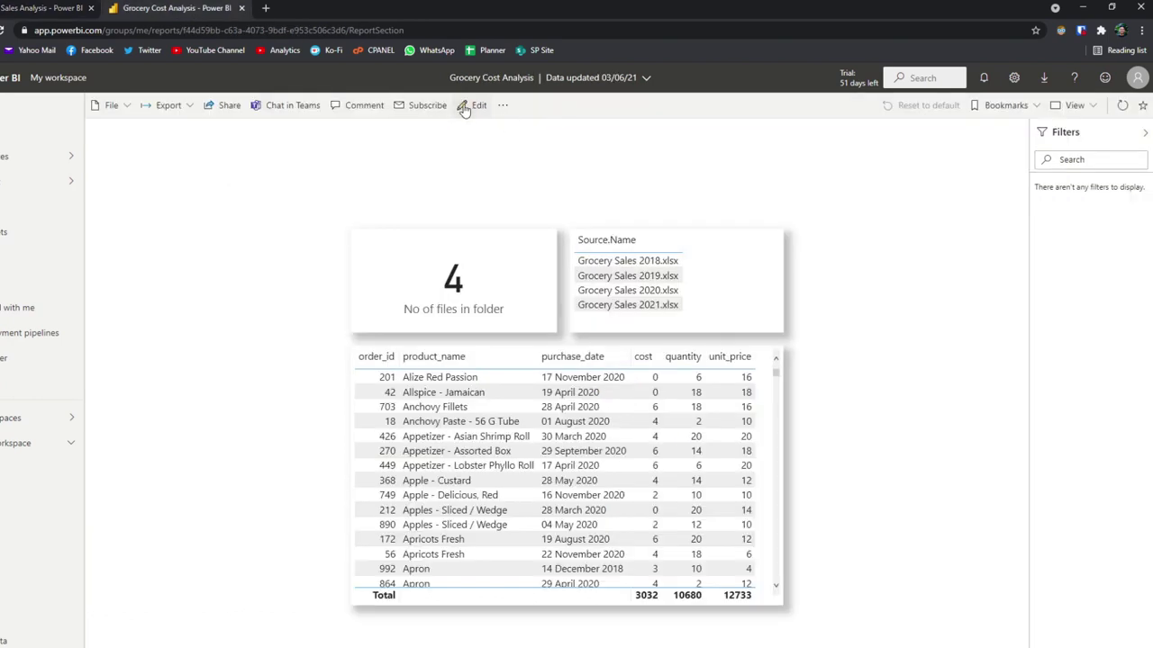